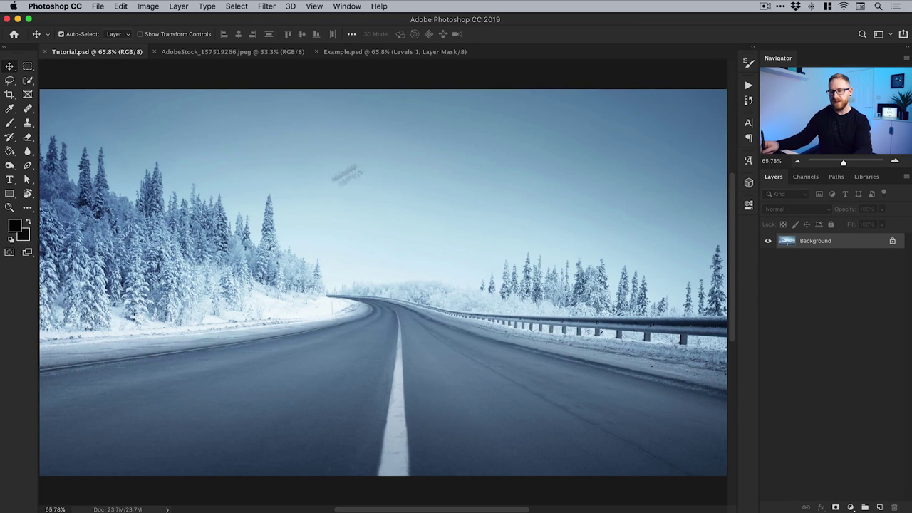
- Check the canvas dimensions of the road image without changing them
key(super+alt+c)
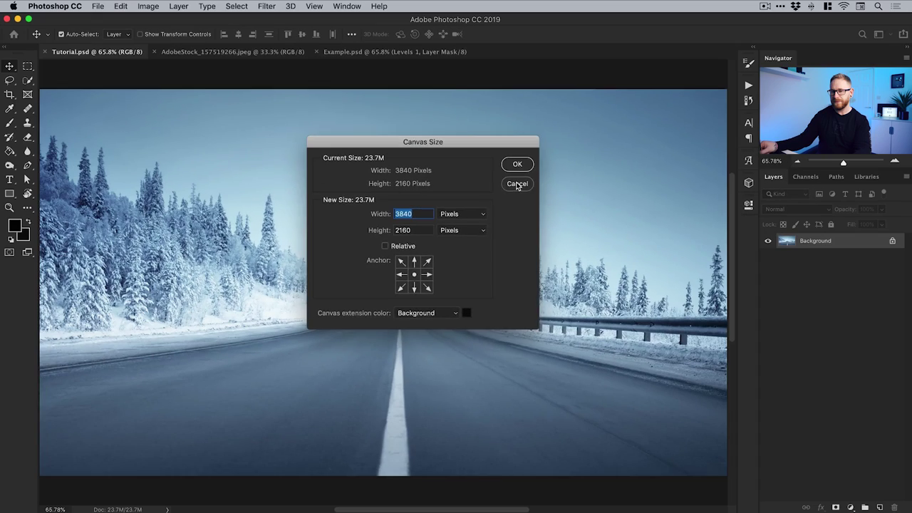
click(644, 157)
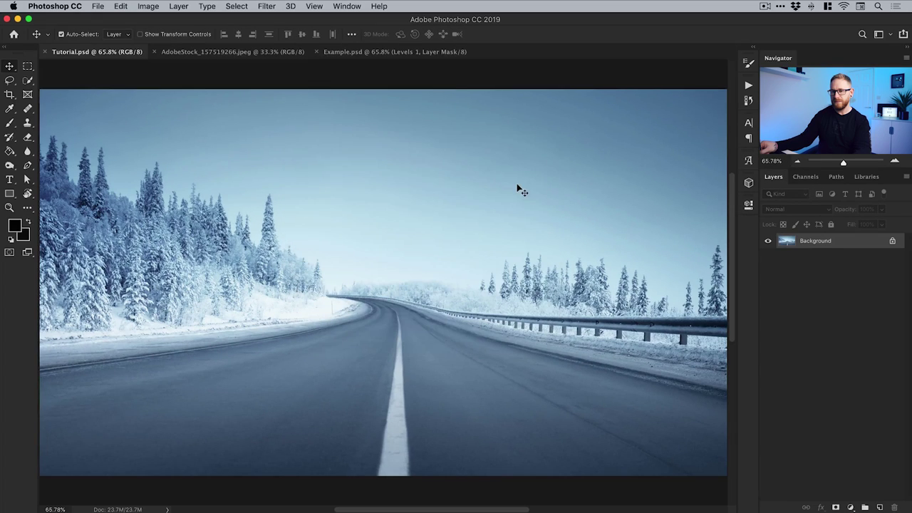
- In AdobeStock_157519266.jpeg, copy a rectangular selection around the front-facing woman over the full image height
click(233, 52)
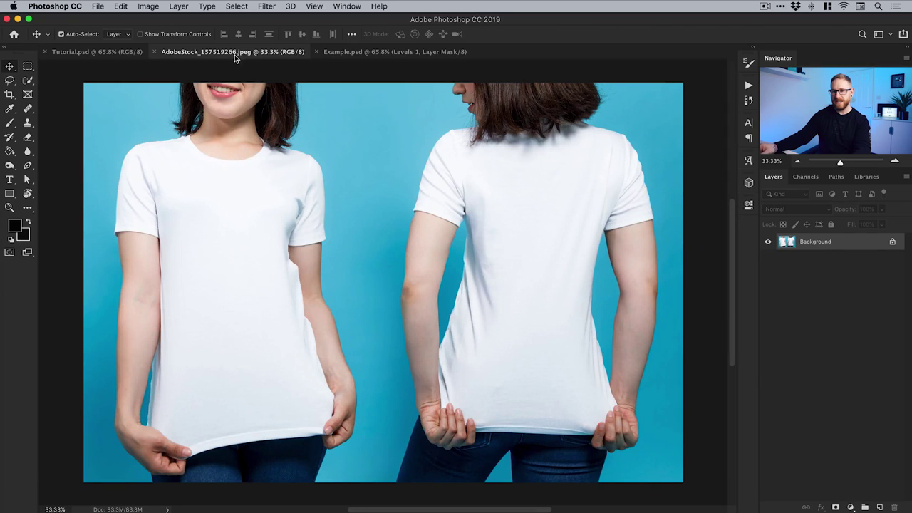
click(27, 68)
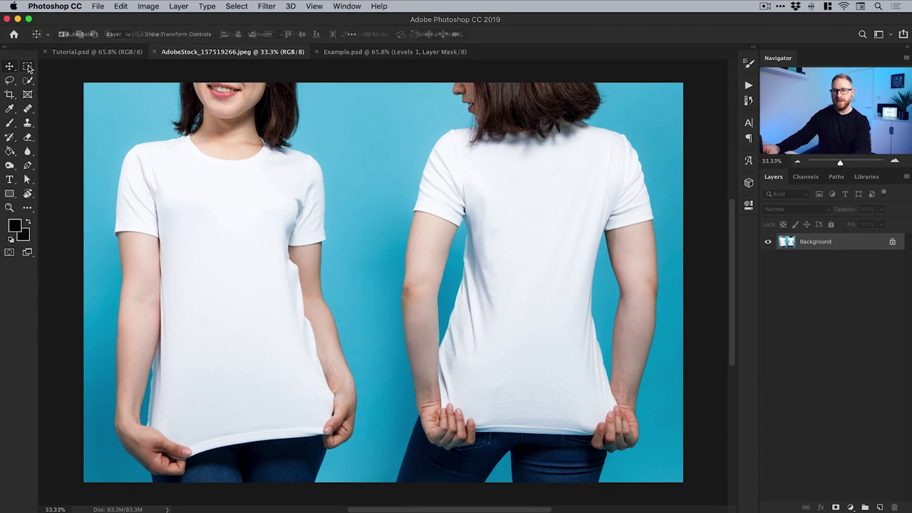
drag(84, 83, 379, 496)
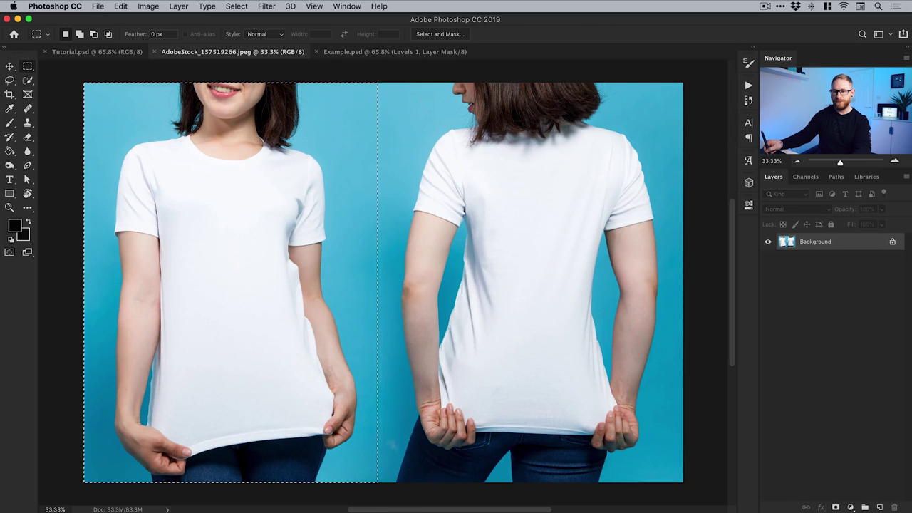
click(120, 6)
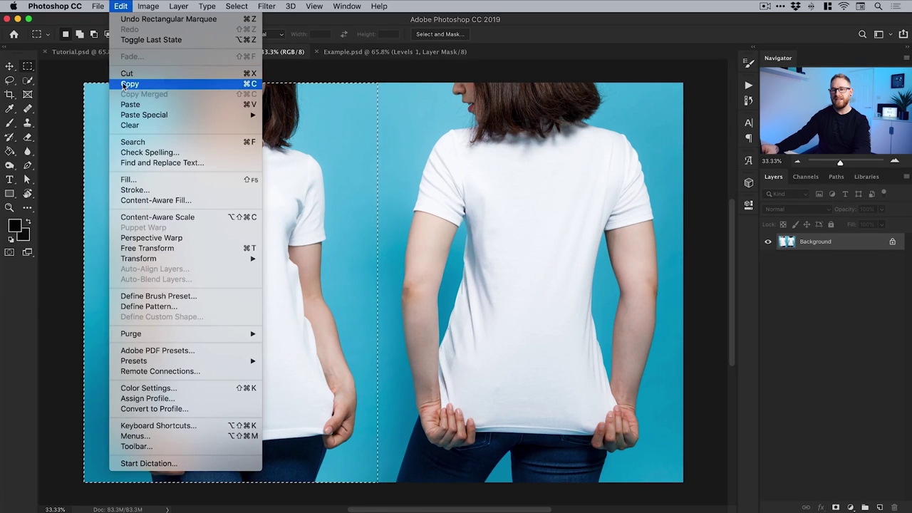
click(131, 84)
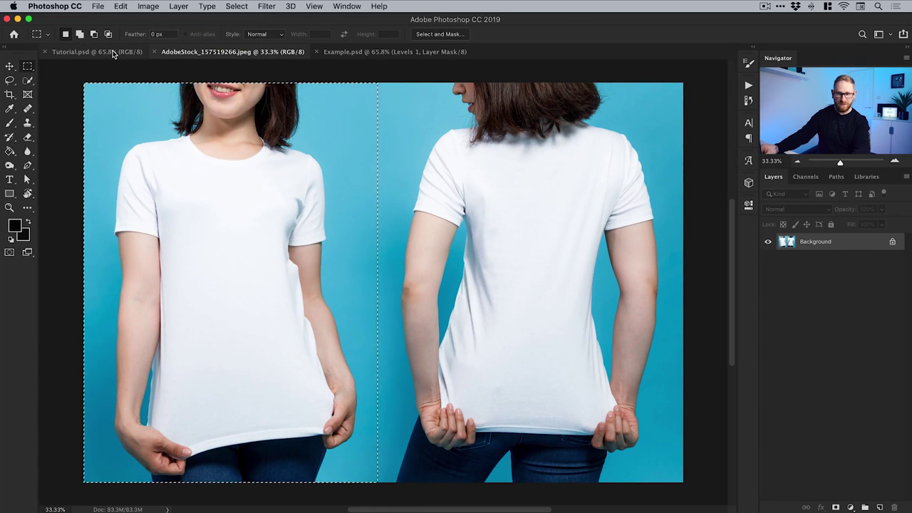
- Paste the copied woman into Tutorial.psd above the road image
click(112, 51)
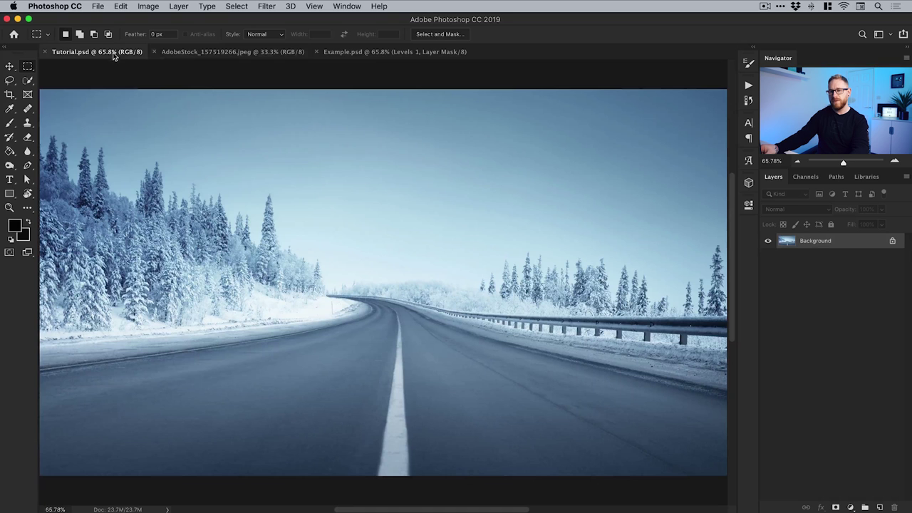
click(120, 5)
click(130, 104)
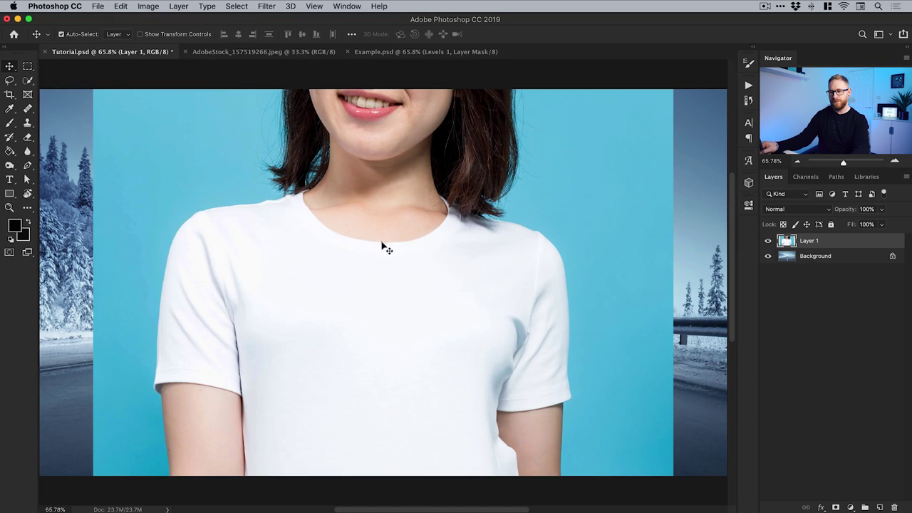
- Free Transform the pasted woman to about 49% and place her near the middle of the canvas, filling its height
key(super+minus)
key(super+minus)
key(super+minus)
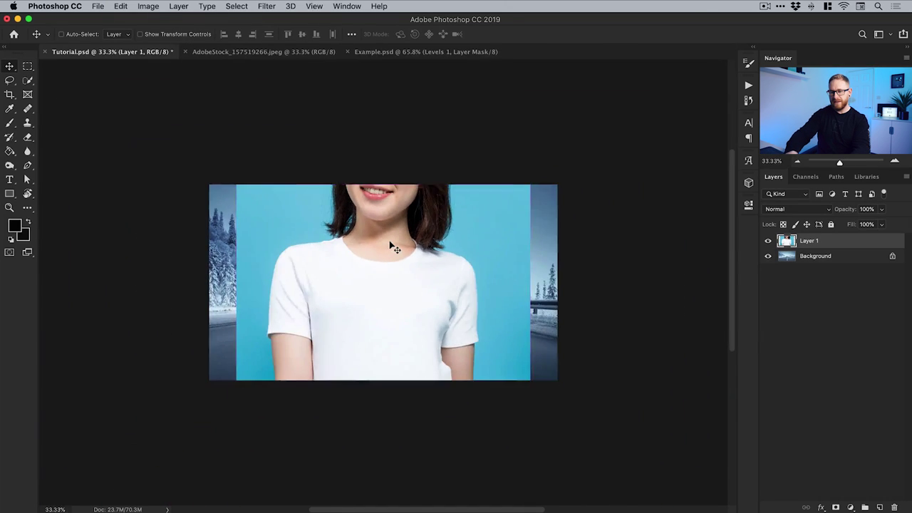
scroll(378, 258, down, 3)
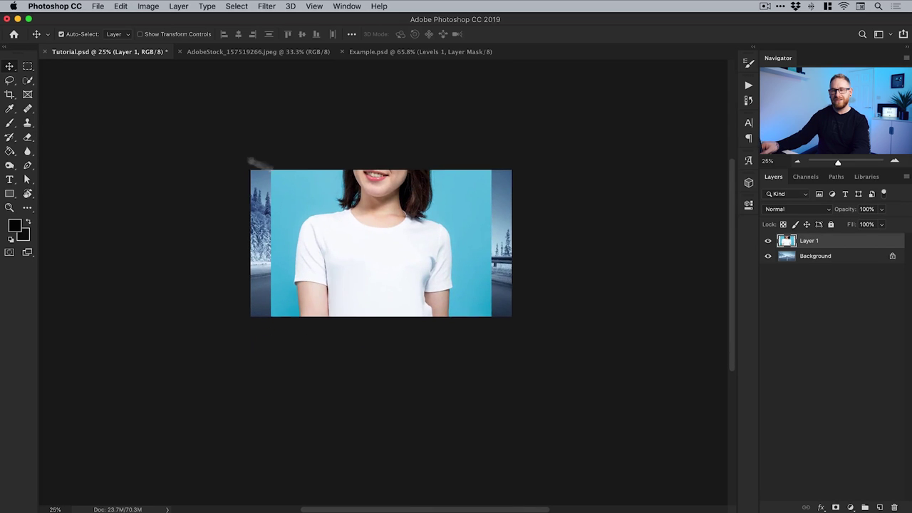
click(121, 5)
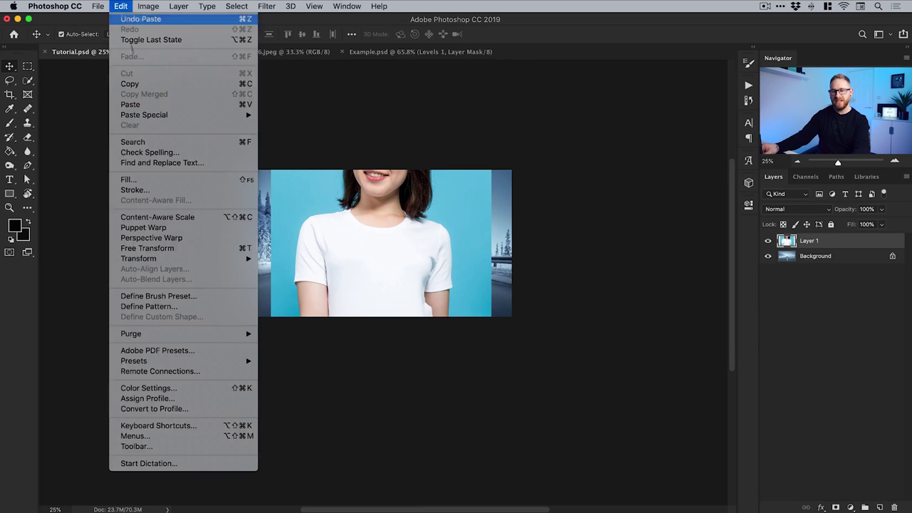
click(142, 248)
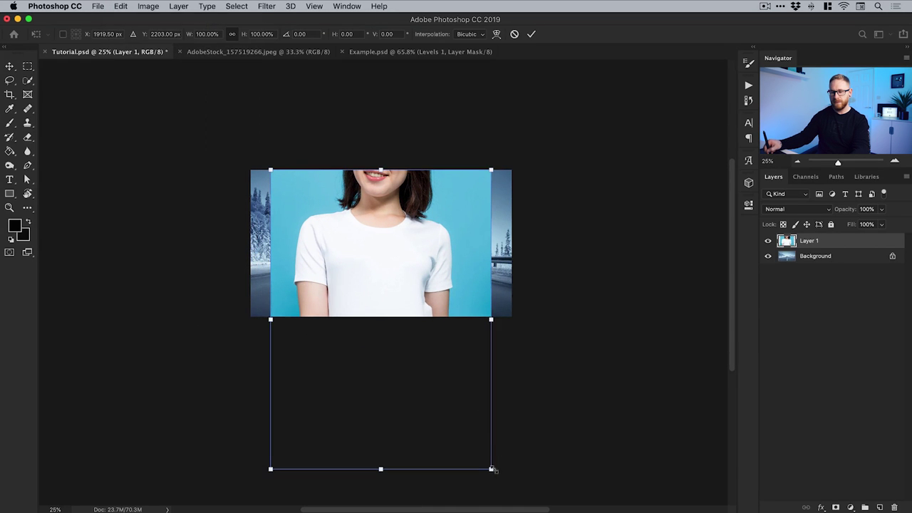
drag(494, 471, 356, 334)
drag(347, 204, 426, 219)
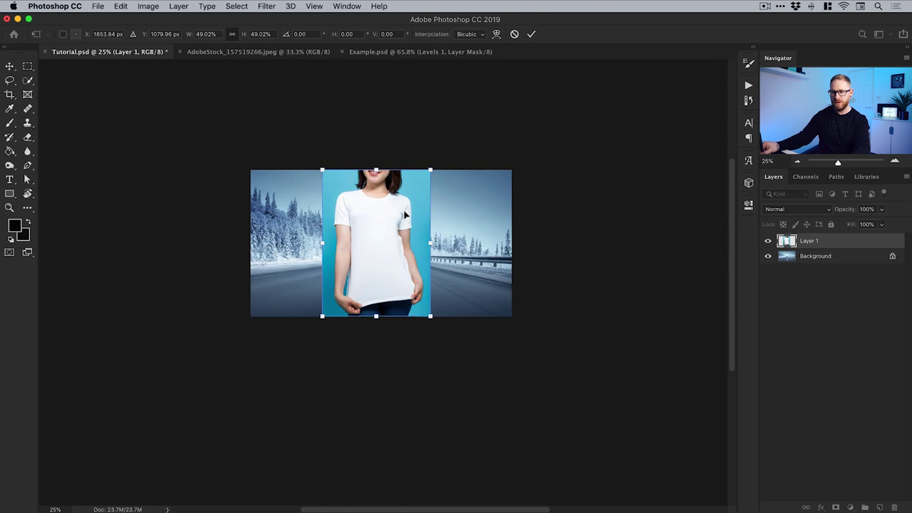
key(Return)
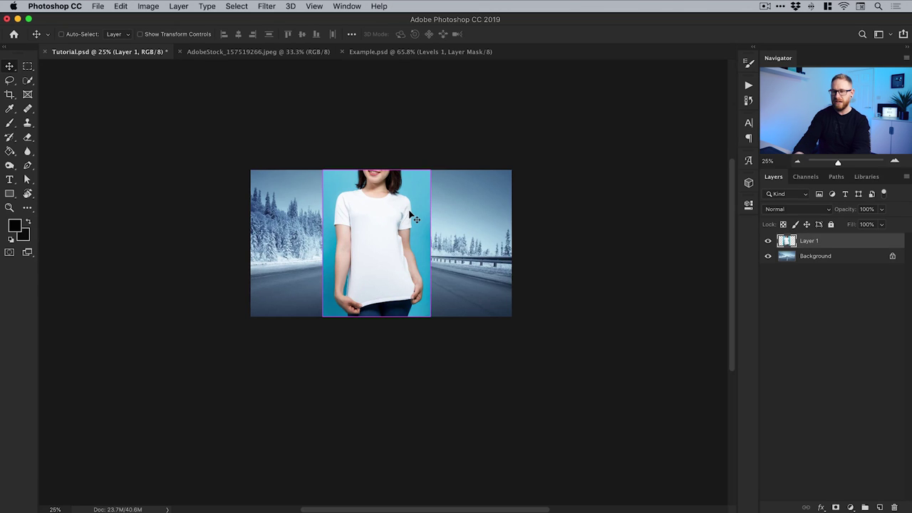
- Select the blue backdrop on both sides of the woman with the Quick Selection tool
key(super+0)
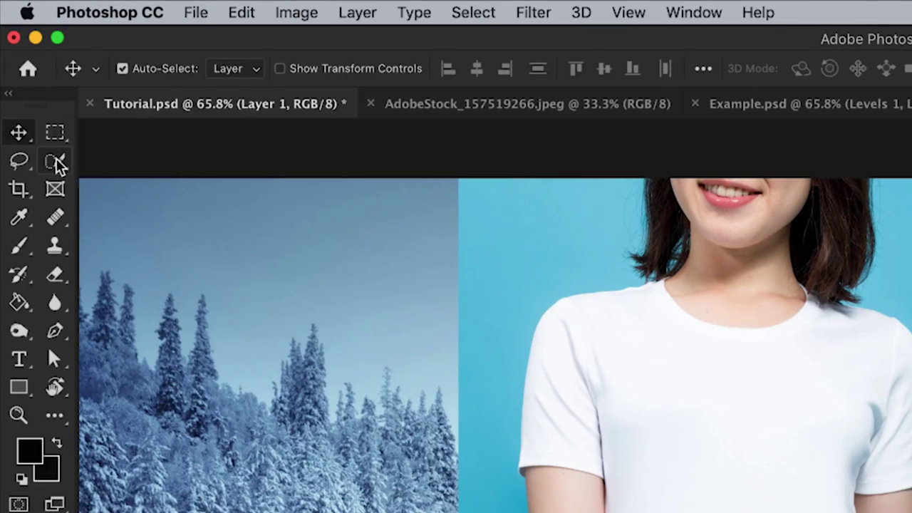
click(59, 163)
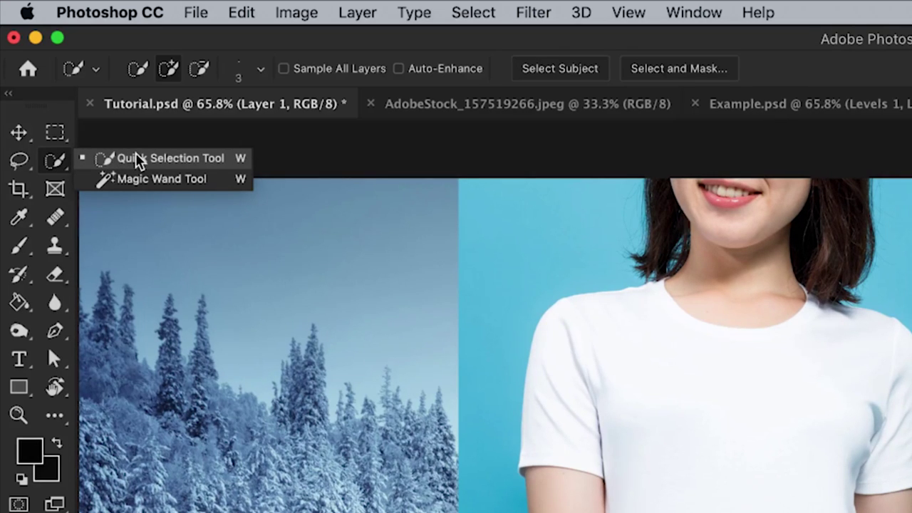
click(137, 158)
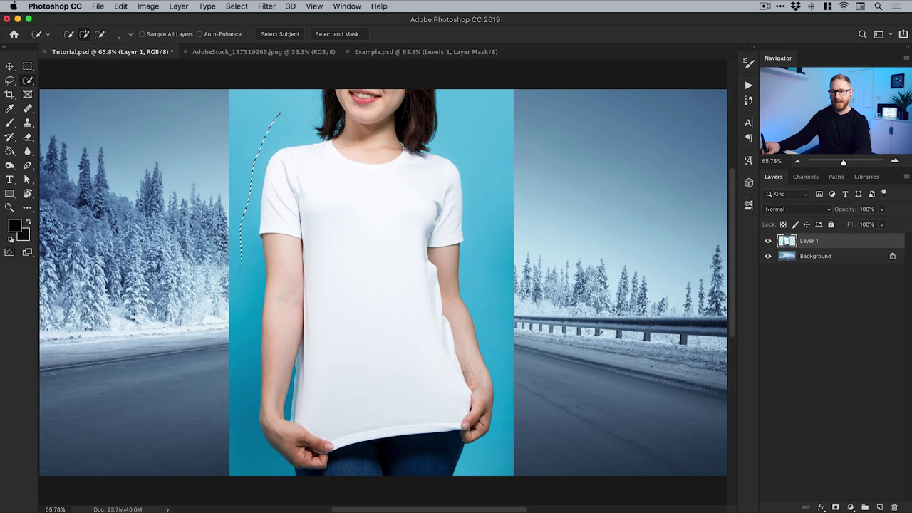
drag(249, 128, 250, 112)
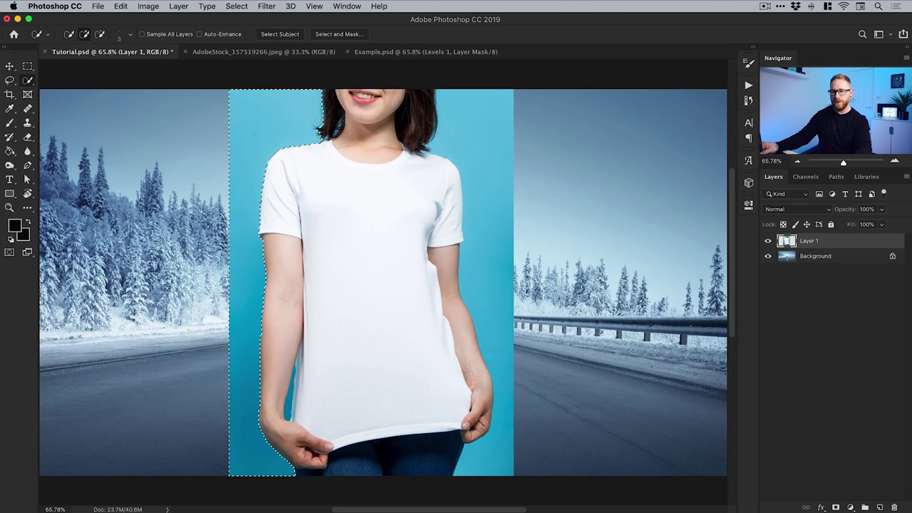
drag(481, 125, 486, 187)
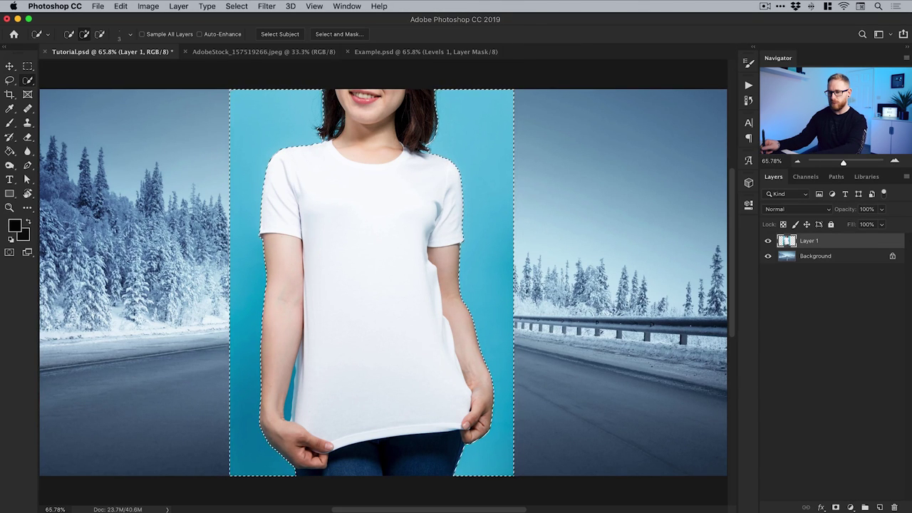
- Try out the Quick Selection brush size by enlarging it to 70 and reducing it to 20
key(])
key(])
key(])
key(])
key(])
key(])
key(])
key(])
key(])
key(])
key(])
key(])
key(])
key(])
key(])
key(])
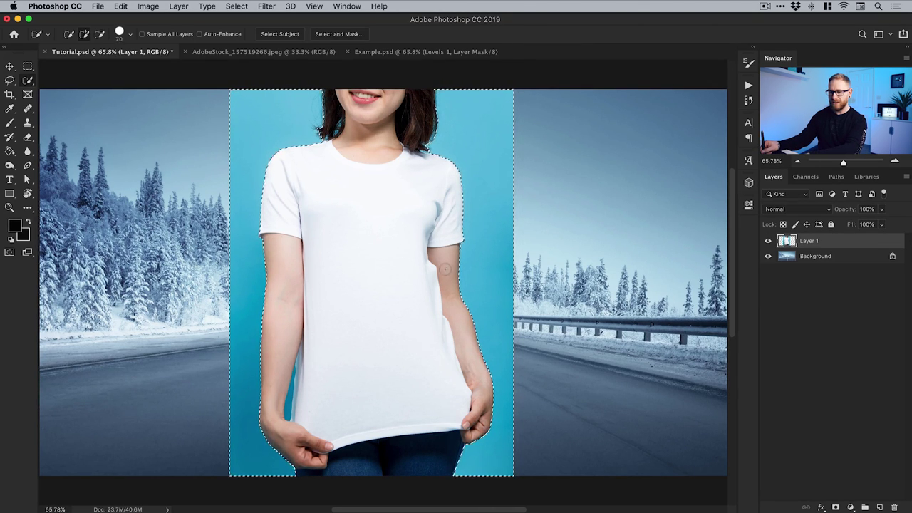
key([)
key([)
key([)
key([)
key([)
key([)
key([)
key([)
key([)
key([)
key([)
key([)
key([)
key([)
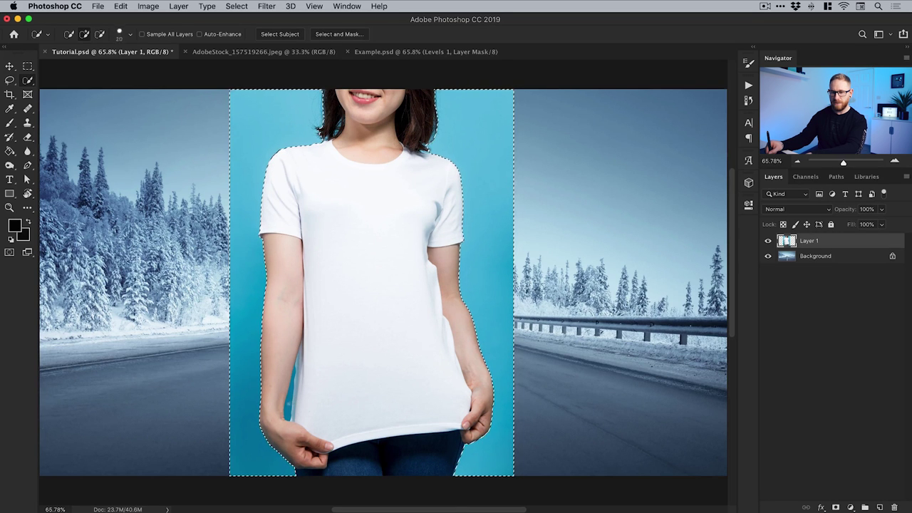
- Reduce the brush to 7 and add the blue gap between the forearm and the shirt to the selection
key(z)
mouse_move(289, 405)
mouse_down()
mouse_move(293, 412)
mouse_move(296, 358)
mouse_up()
key(space)
key([)
key([)
key([)
alt+click(287, 321)
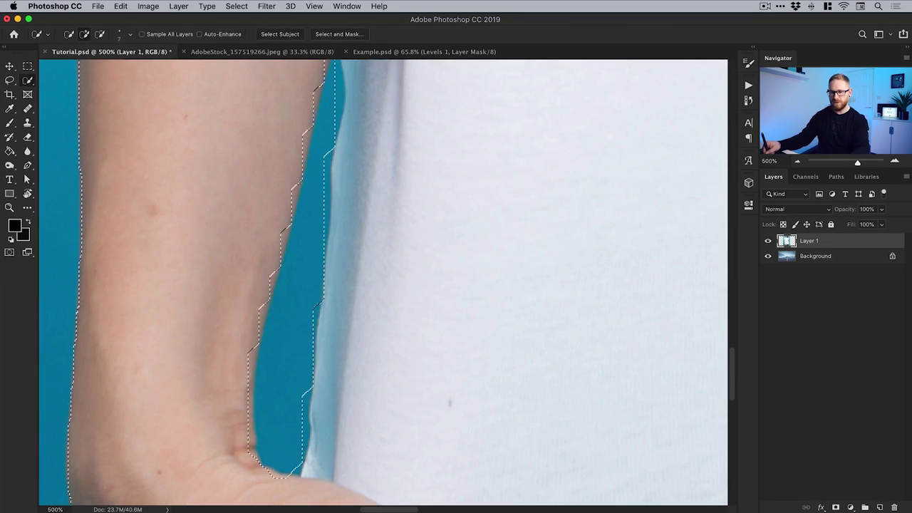
- Reduce the brush to 1 and extend the selection into the narrow upper end of the gap between arm and shirt
key(space)
drag(321, 236, 312, 324)
key([)
key([)
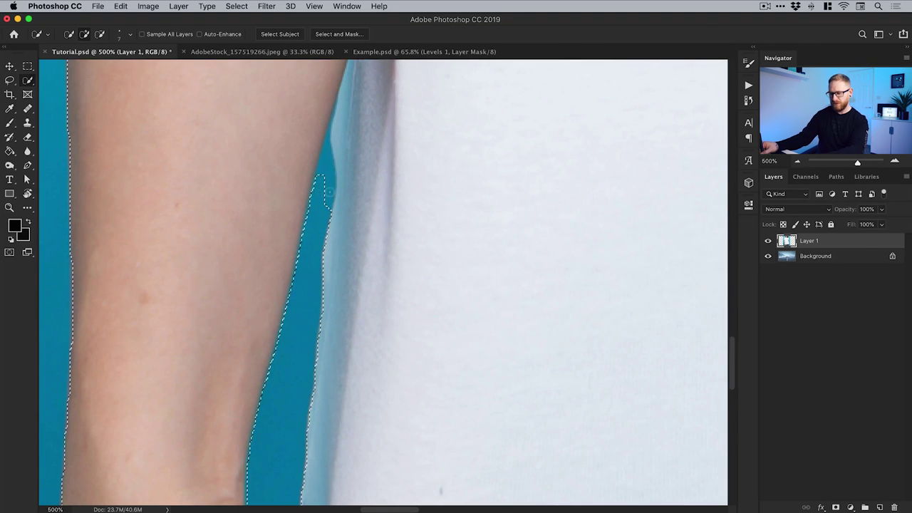
key([)
alt+click(325, 168)
drag(324, 200, 327, 194)
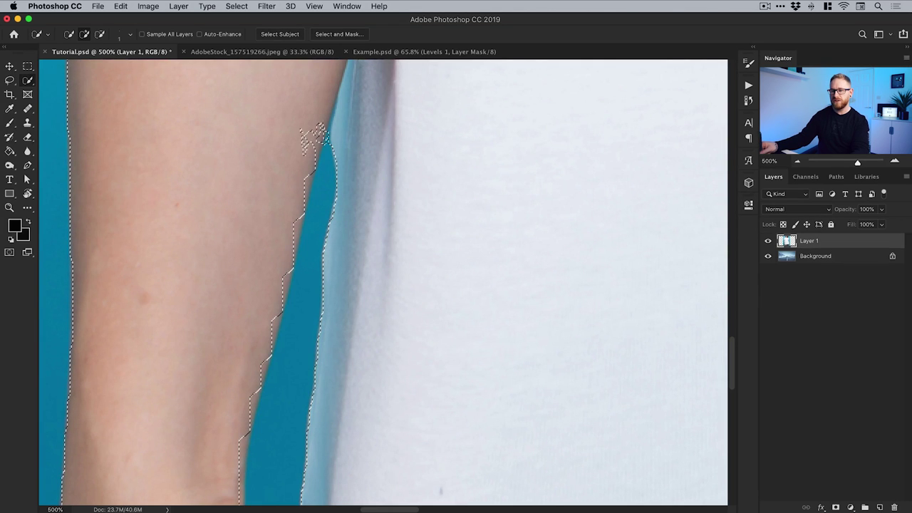
- Enlarge the brush to 6 and subtract the wrongly selected skin along the inner arm from the selection
key(])
key(])
key(])
key(])
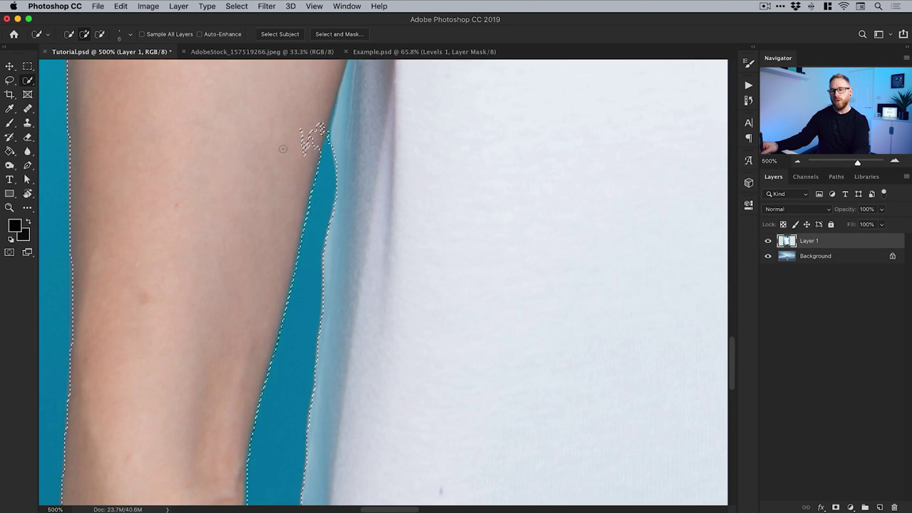
key(alt)
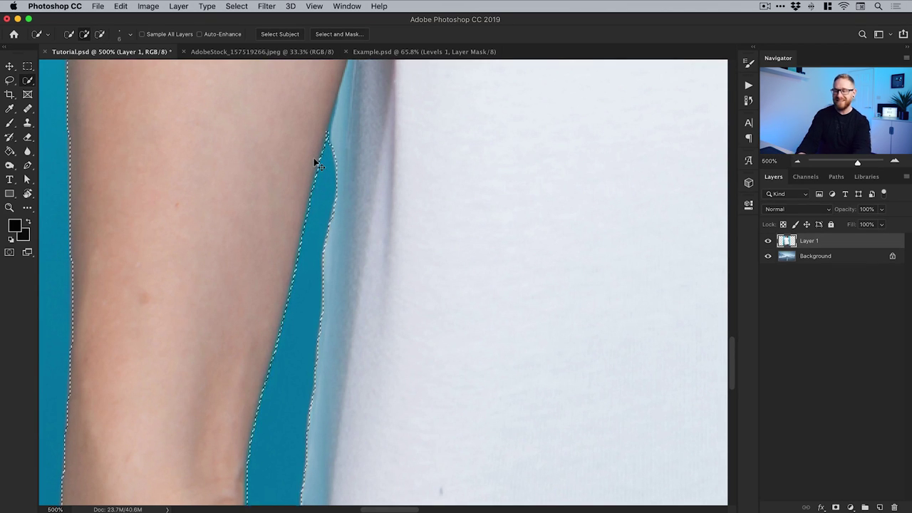
- Invert the backdrop selection and apply it as a layer mask on Layer 1 to isolate the woman
key(super+0)
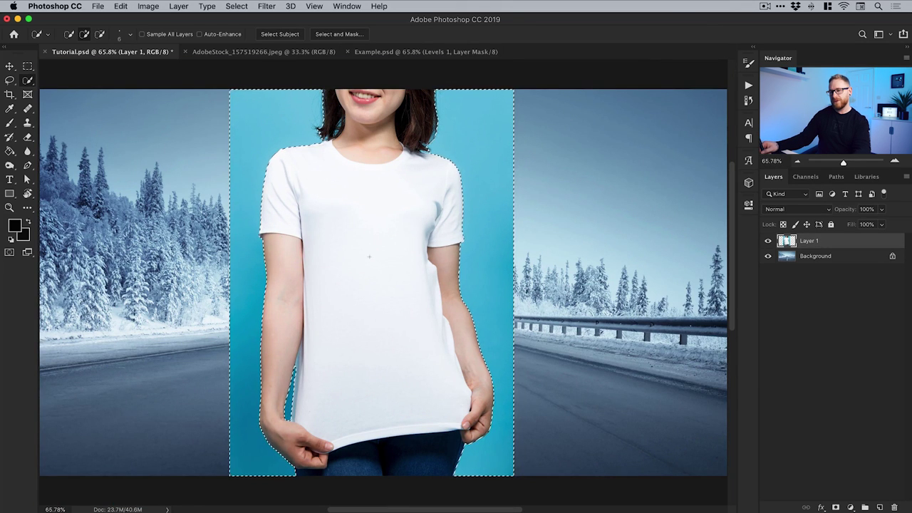
click(234, 6)
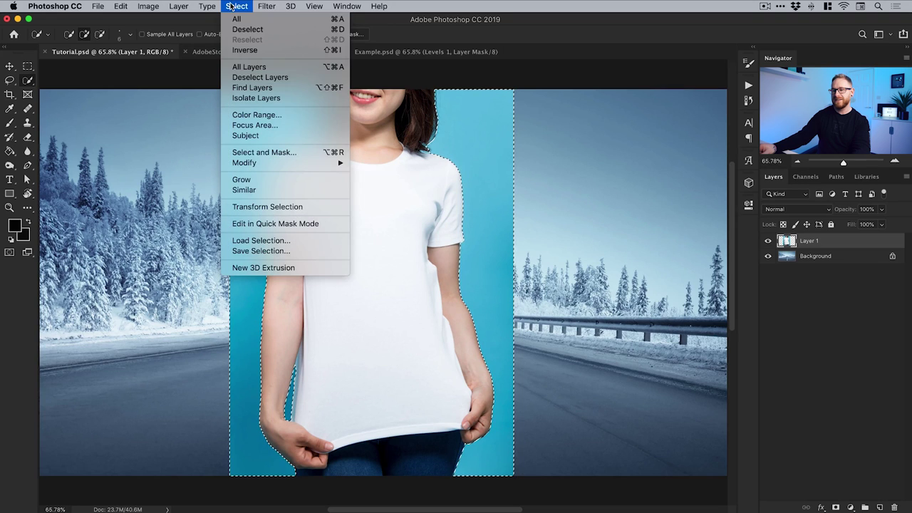
click(243, 49)
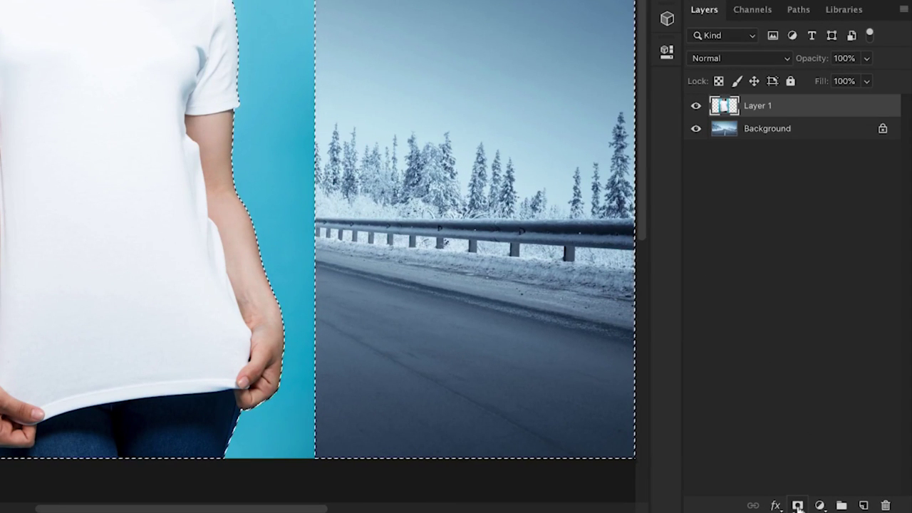
click(798, 505)
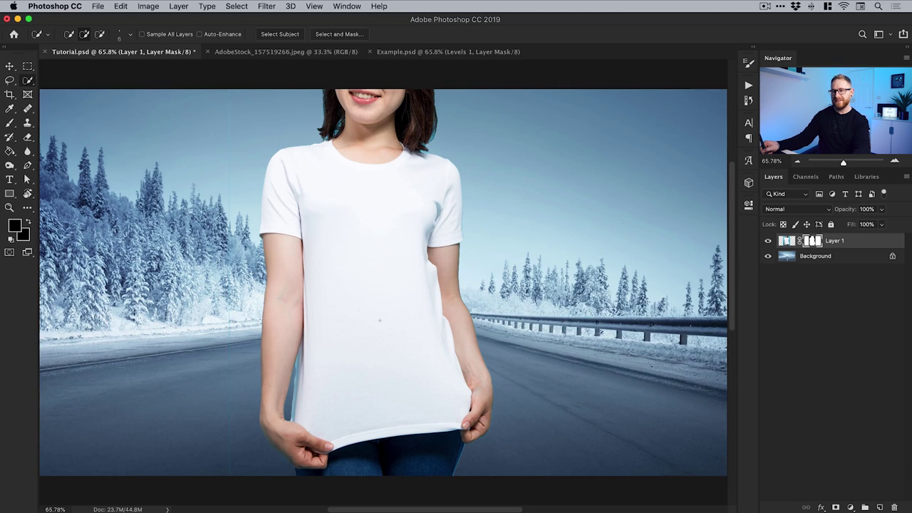
- Open Layer 1's mask in Select and Mask and refine the hair edge beside the neck with a size 30 Refine Edge brush
click(237, 7)
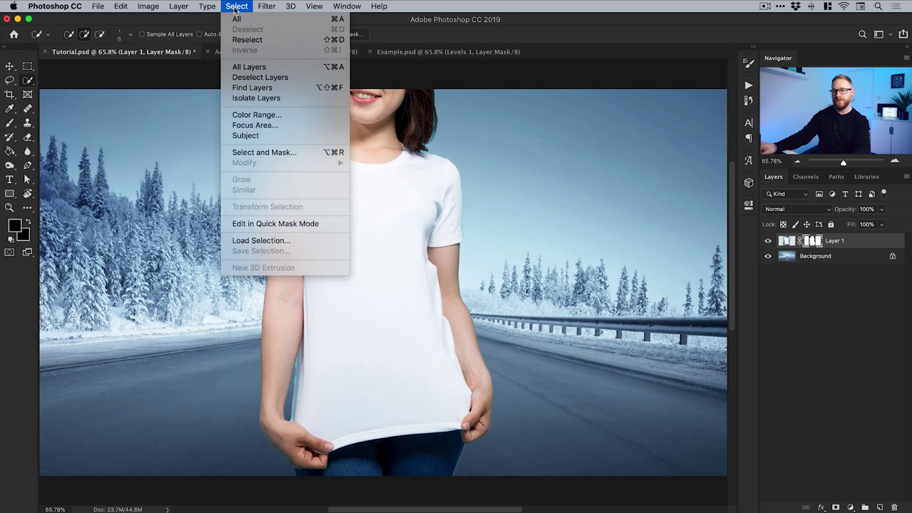
click(259, 154)
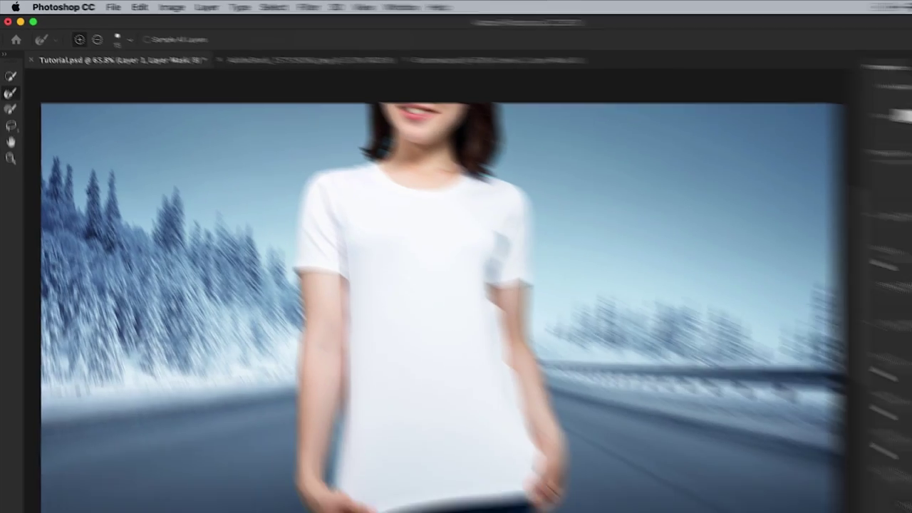
key(super+plus)
key(super+plus)
key(super+plus)
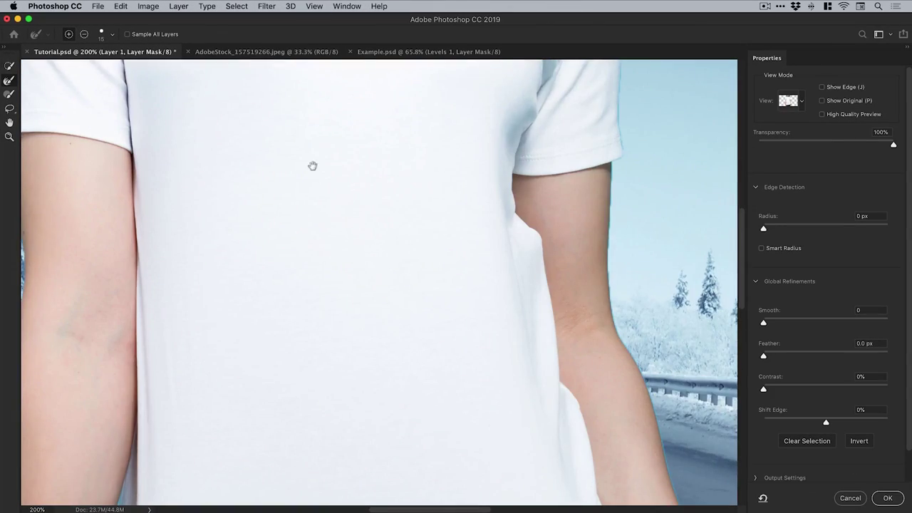
drag(312, 166, 281, 354)
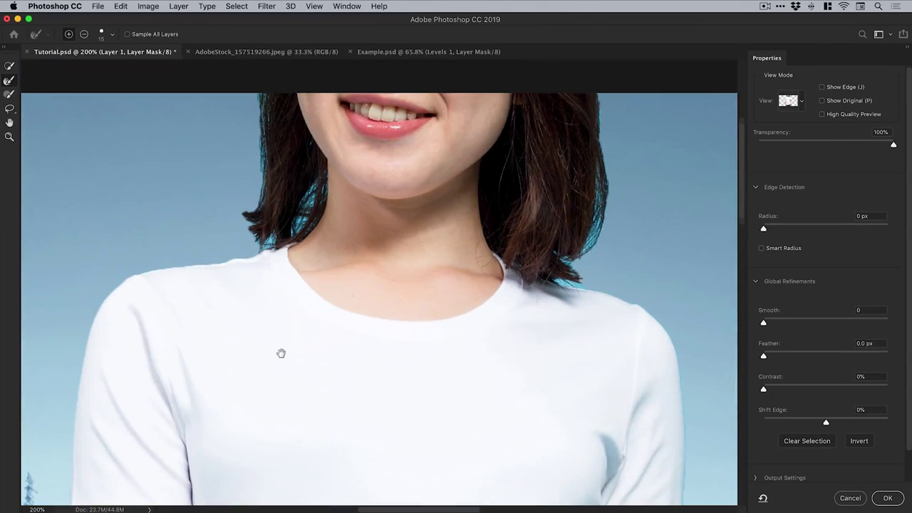
key(super+equal)
drag(317, 215, 378, 351)
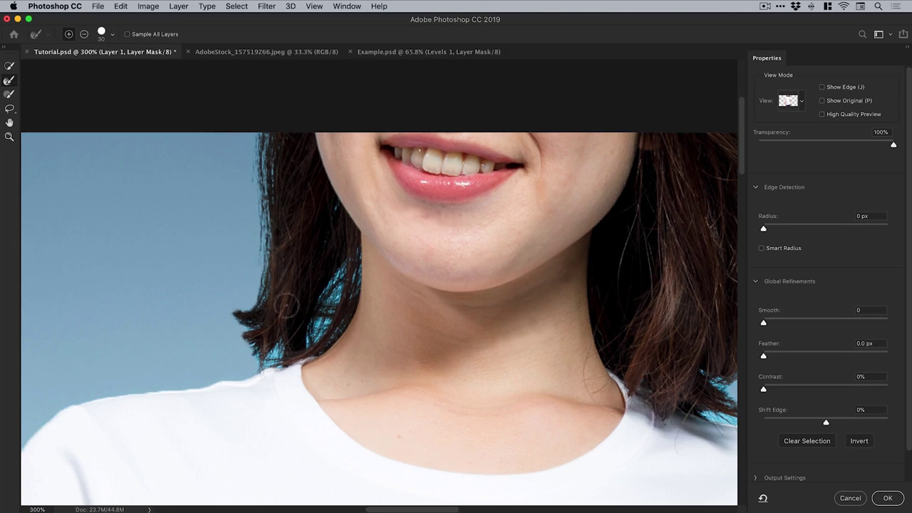
mouse_move(335, 250)
mouse_down()
mouse_move(338, 271)
mouse_move(319, 325)
mouse_move(295, 350)
mouse_up()
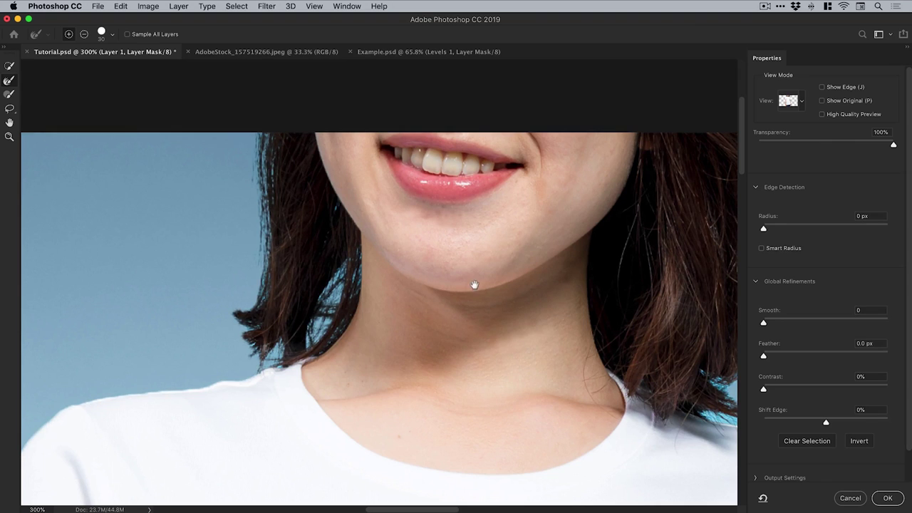
- Refine the edge of the hair on the other side of the face and apply the refined mask
drag(474, 286, 179, 291)
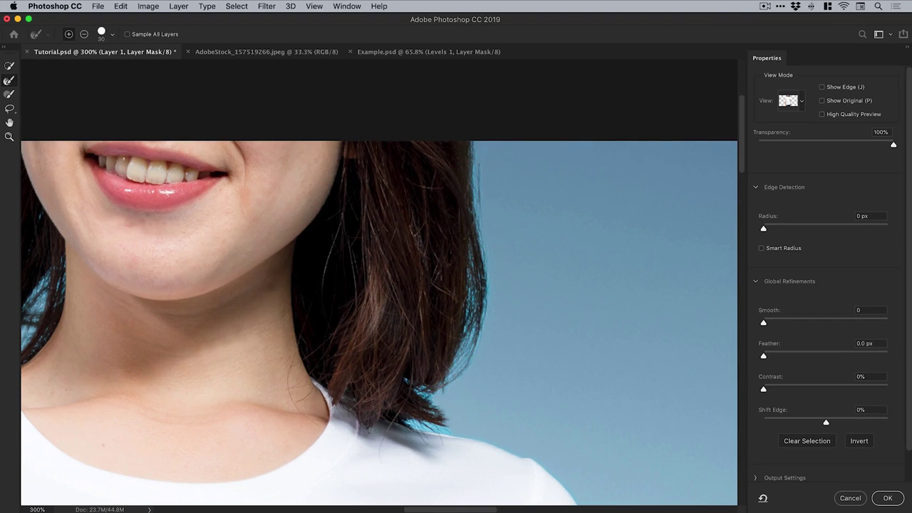
drag(513, 347, 512, 282)
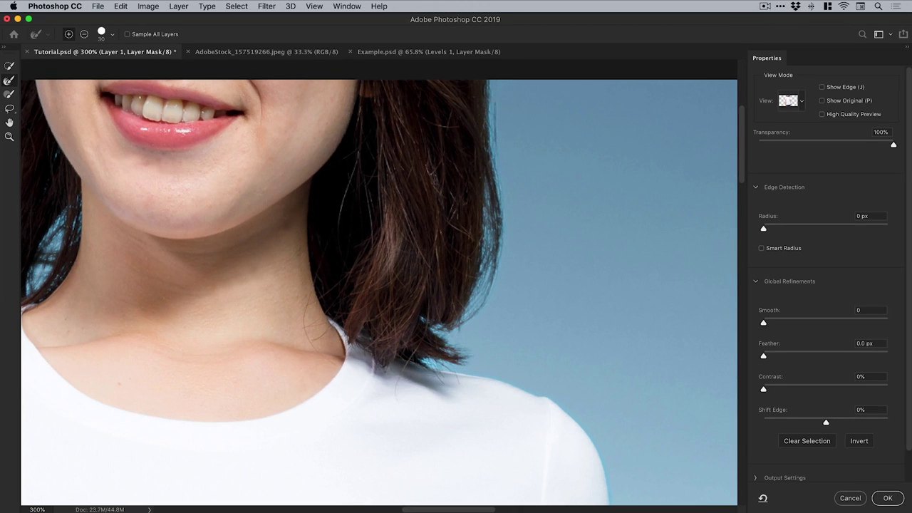
drag(462, 336, 568, 334)
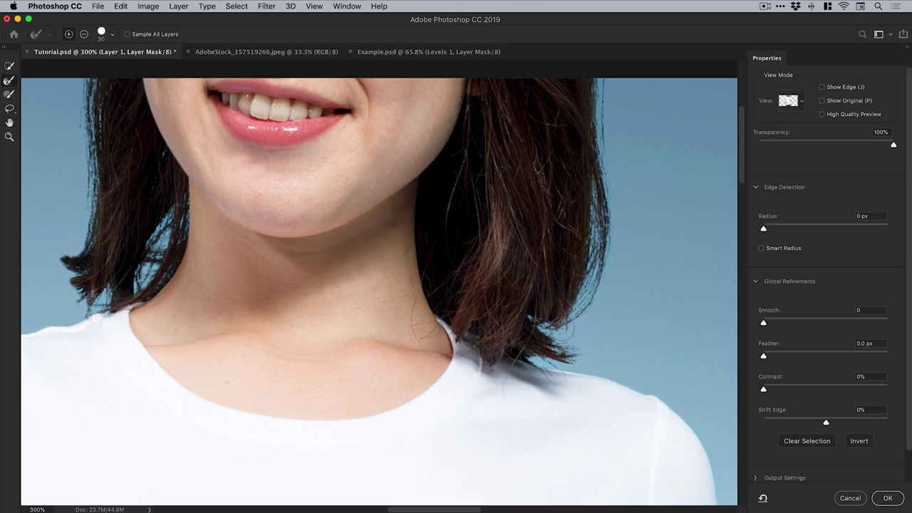
key(super+0)
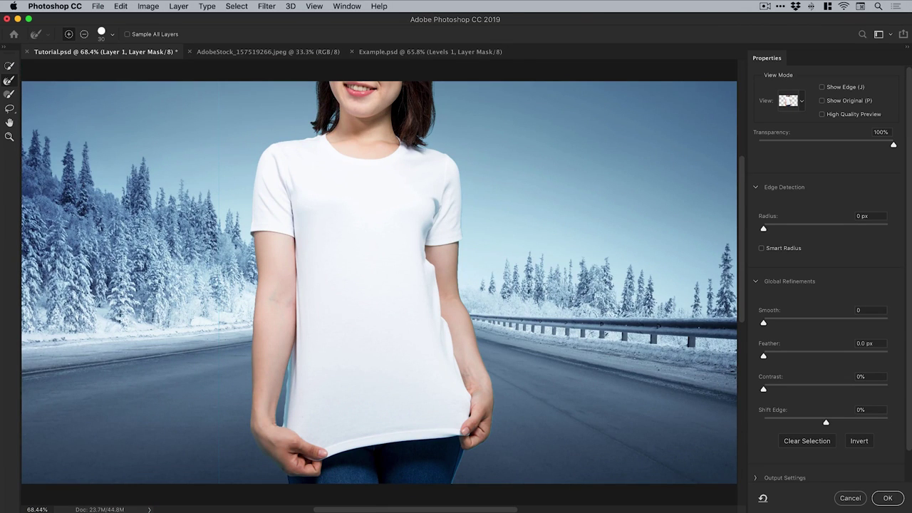
click(887, 498)
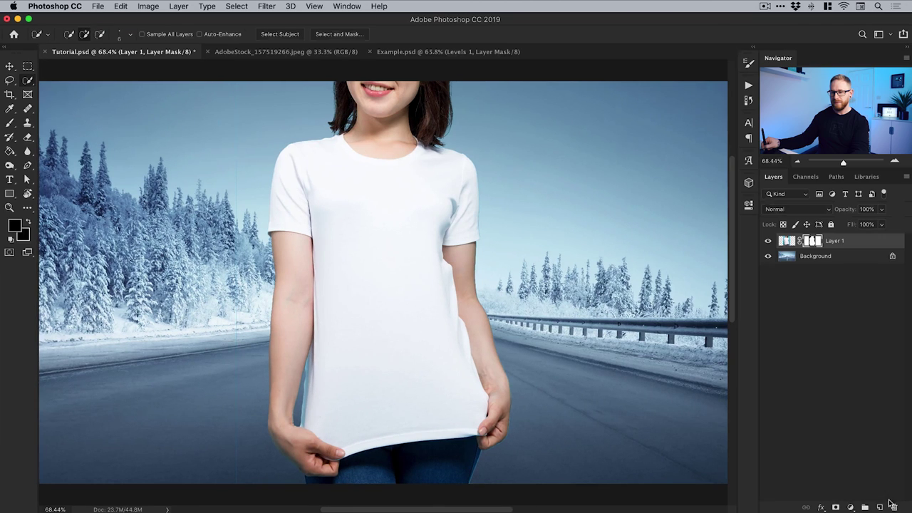
- Convert Layer 1 to a smart object and inspect the preserved layer mask in its contents
right_click(838, 243)
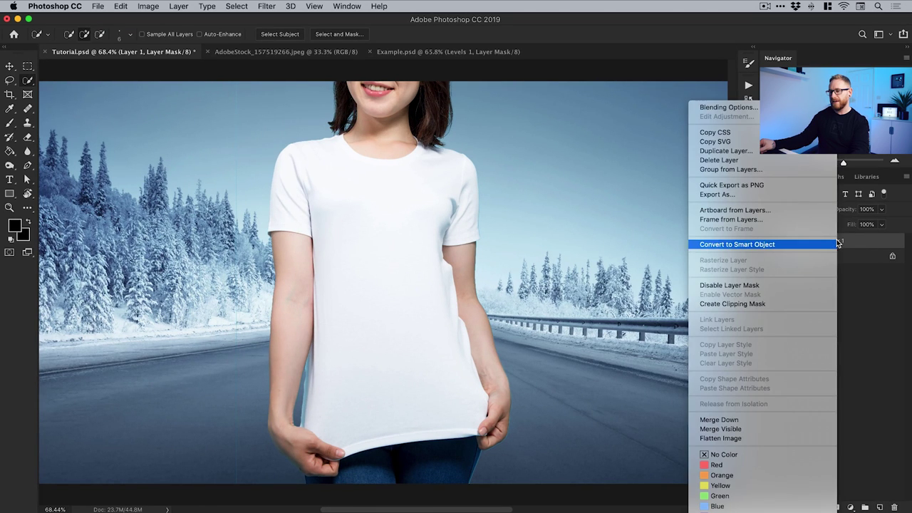
click(800, 245)
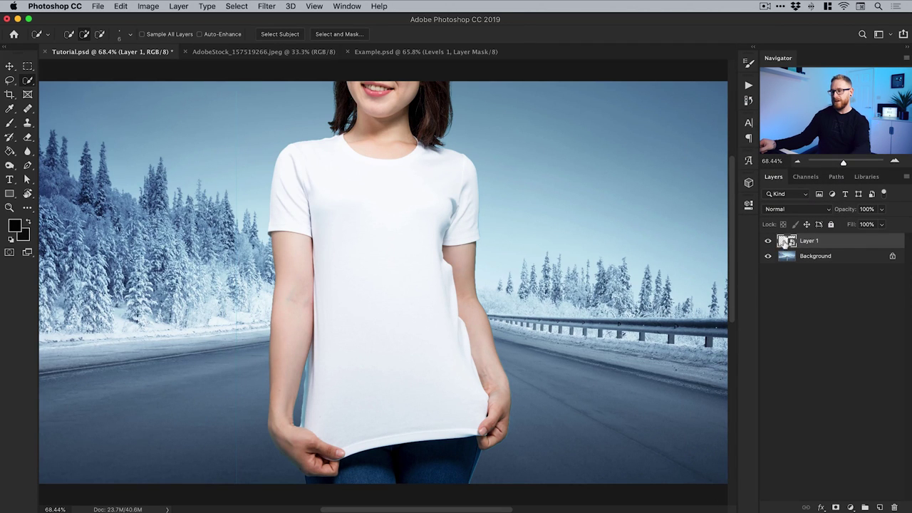
double_click(784, 243)
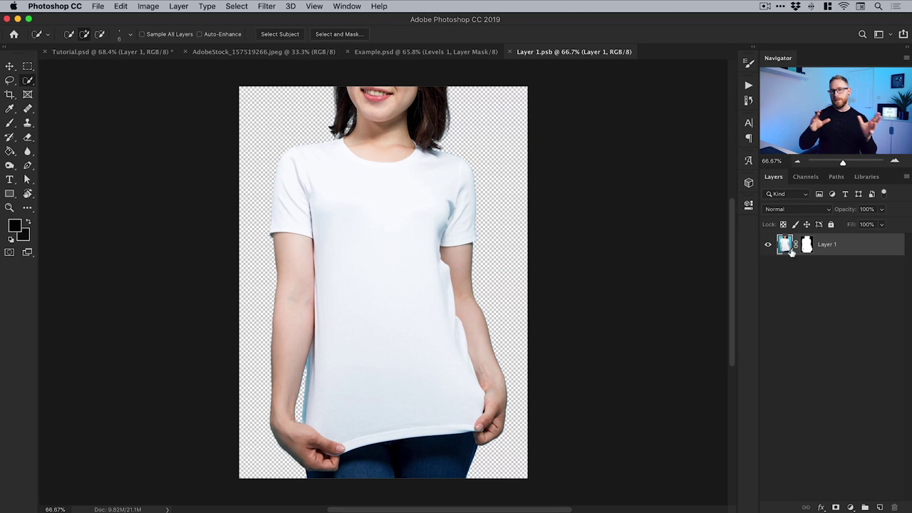
click(510, 53)
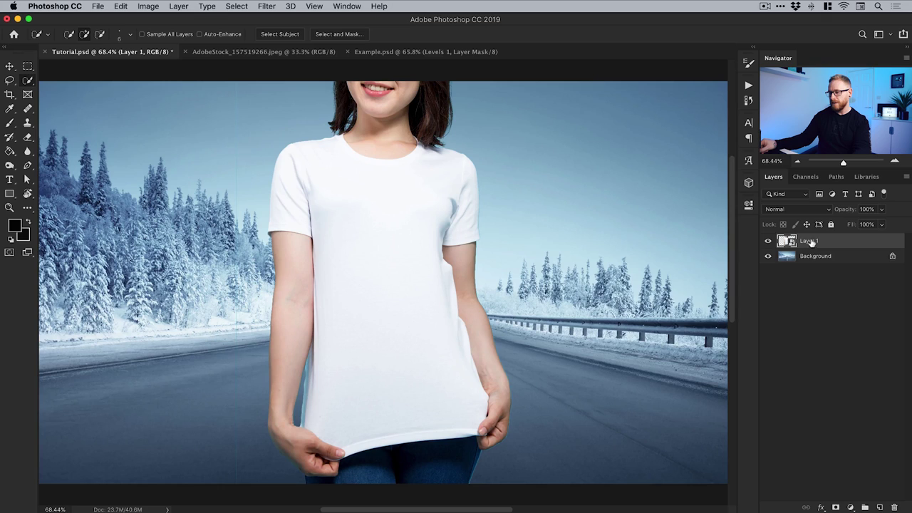
- Rename the smart object layer as Subject Body
double_click(812, 241)
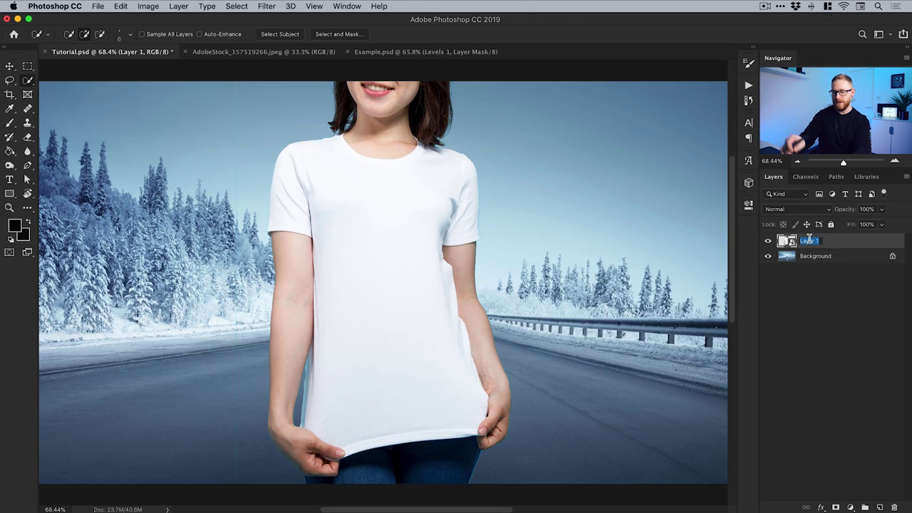
text(Subject Body)
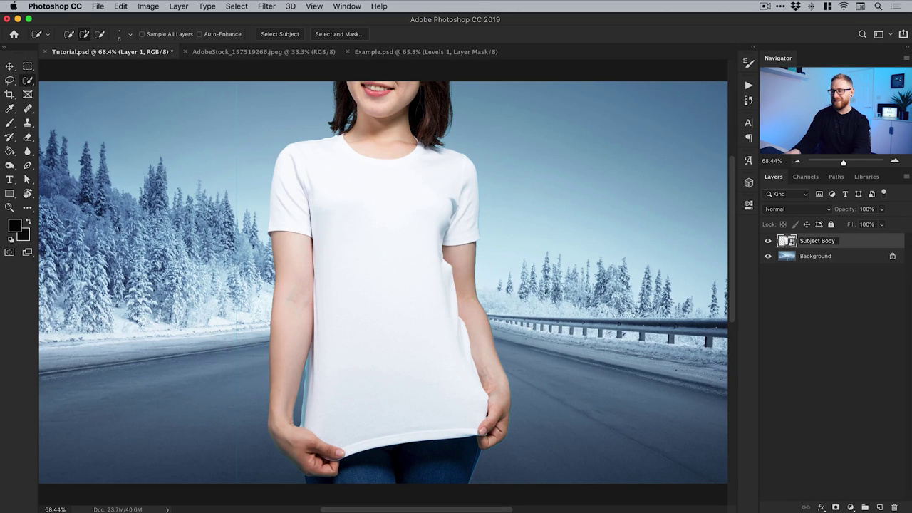
key(Return)
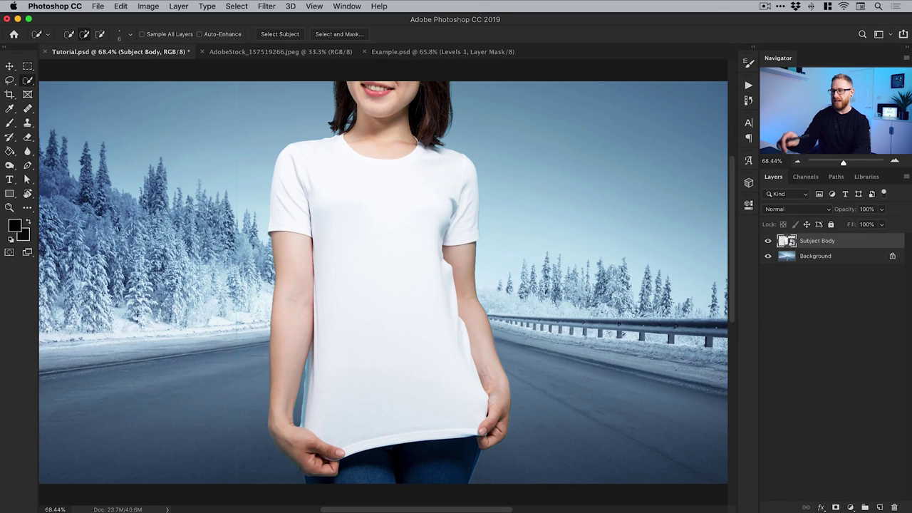
- Duplicate the Subject Body layer as Transparent Clothing and place the copy directly below Subject Body
right_click(816, 243)
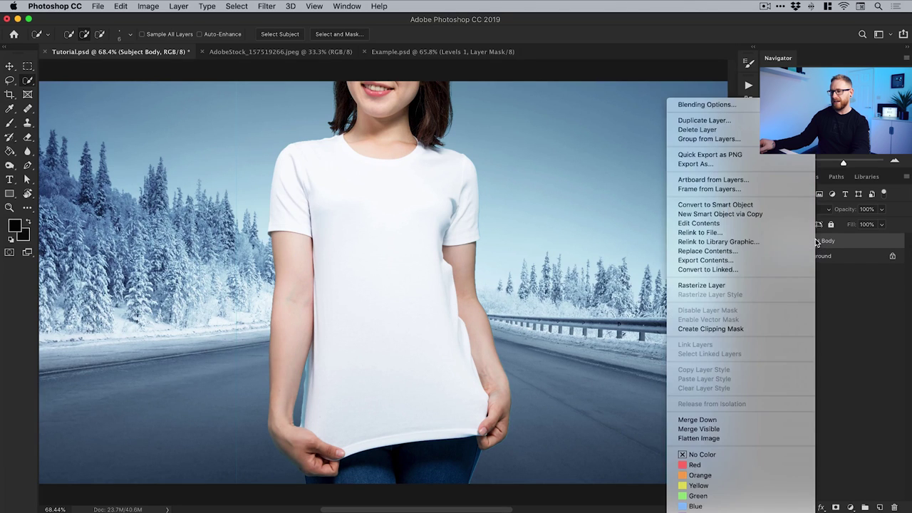
click(705, 120)
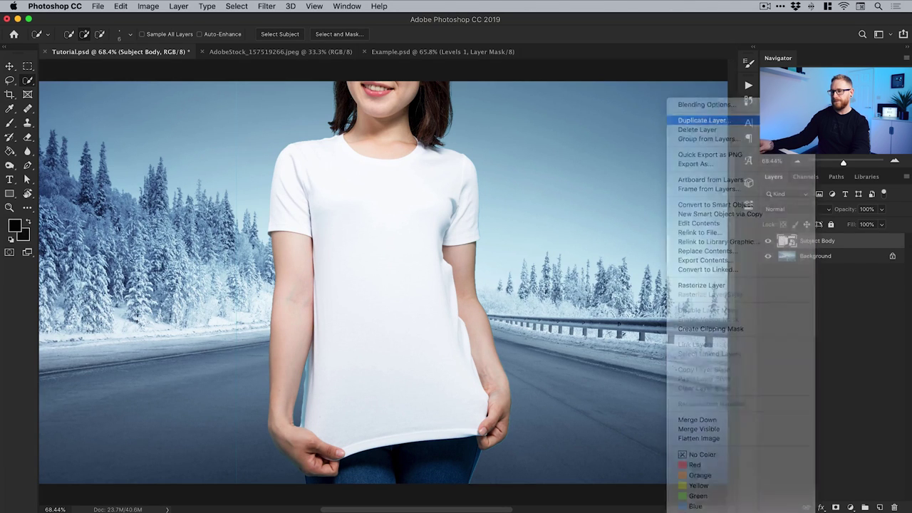
text(T)
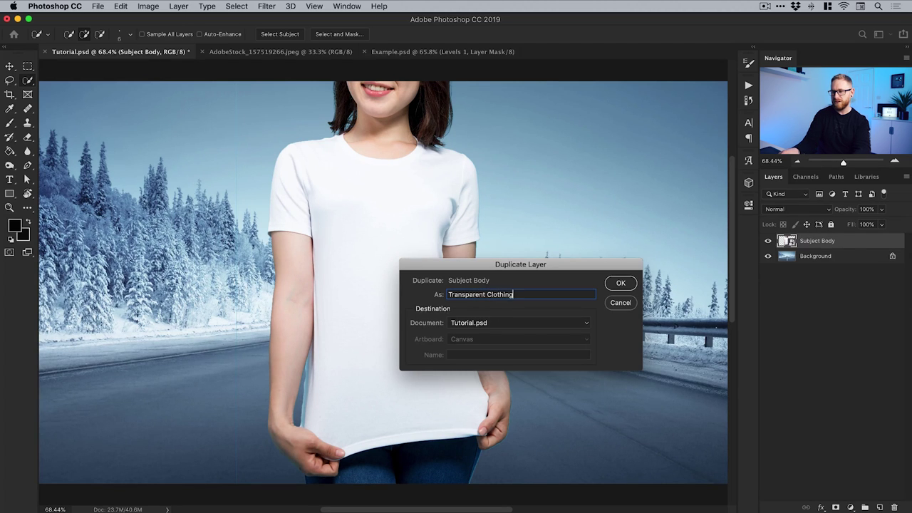
text(ransparent Clothing)
key(Return)
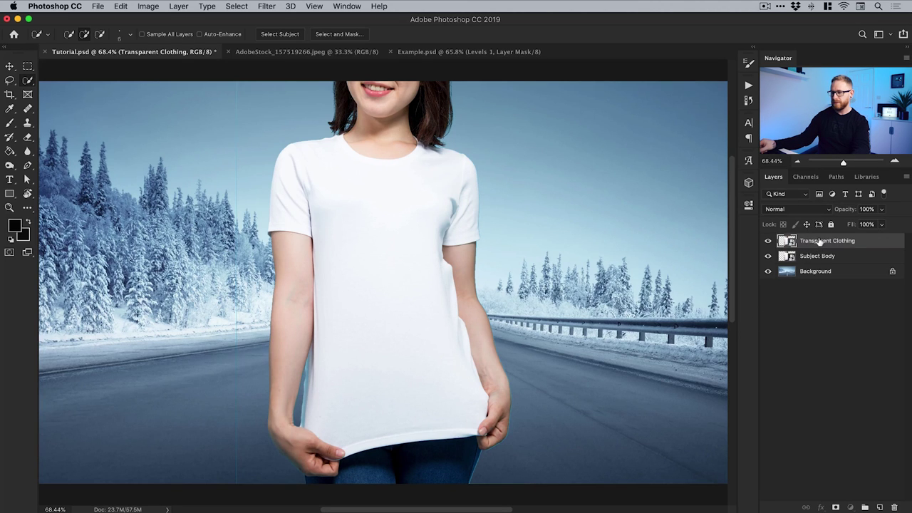
drag(819, 243, 846, 266)
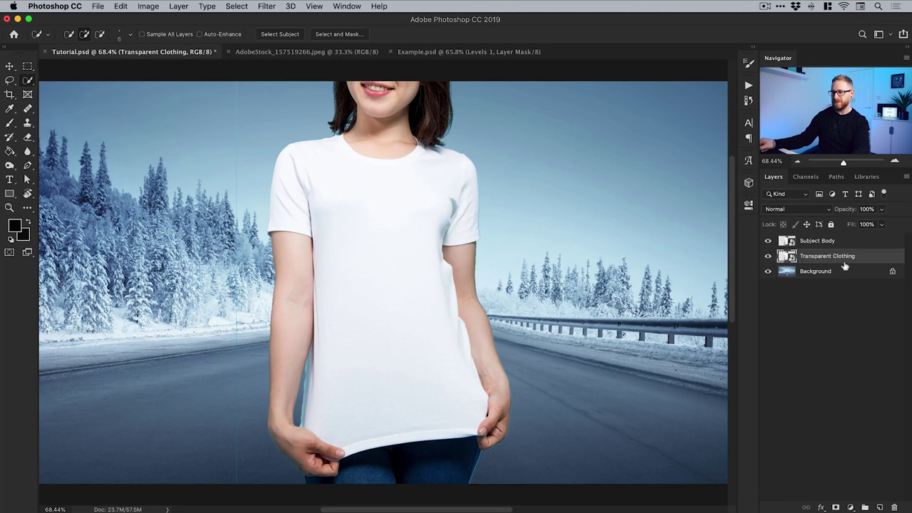
- Hide the Subject Body layer and set the Transparent Clothing layer's blend mode to Multiply, previewing alternative blend modes
click(768, 242)
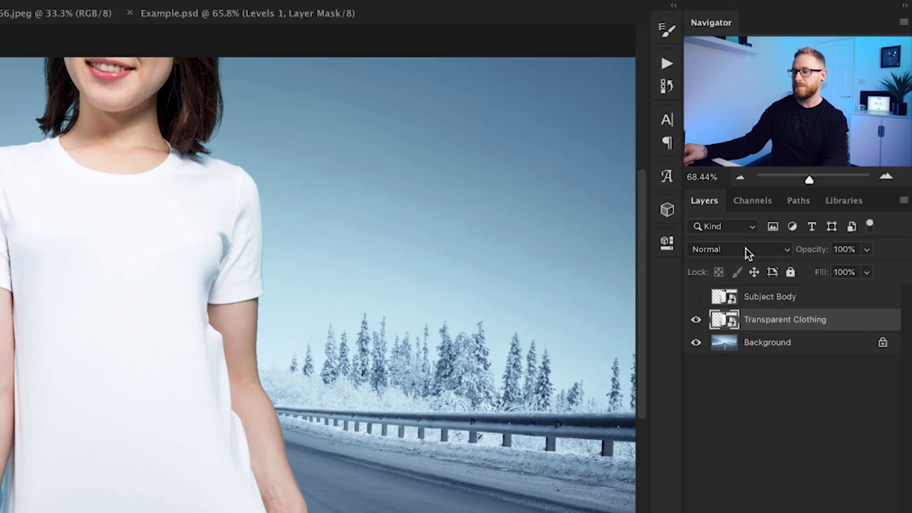
click(748, 253)
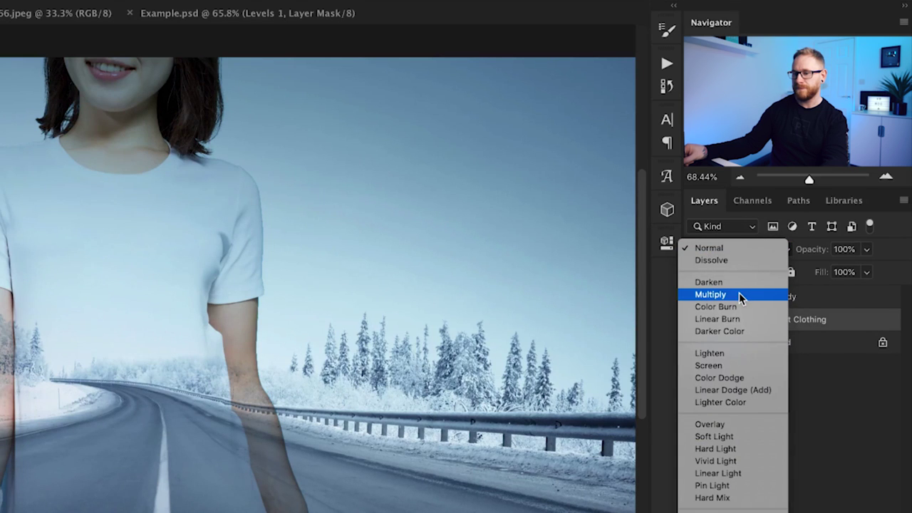
click(739, 292)
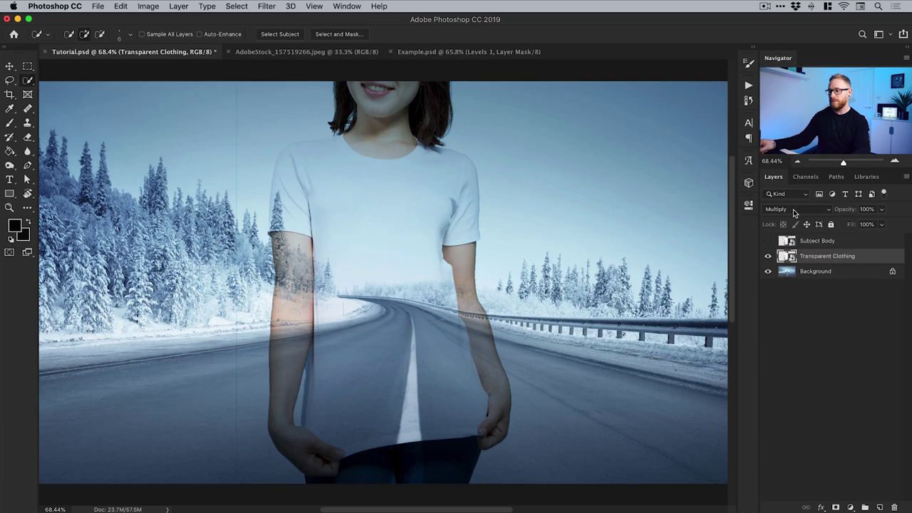
click(796, 211)
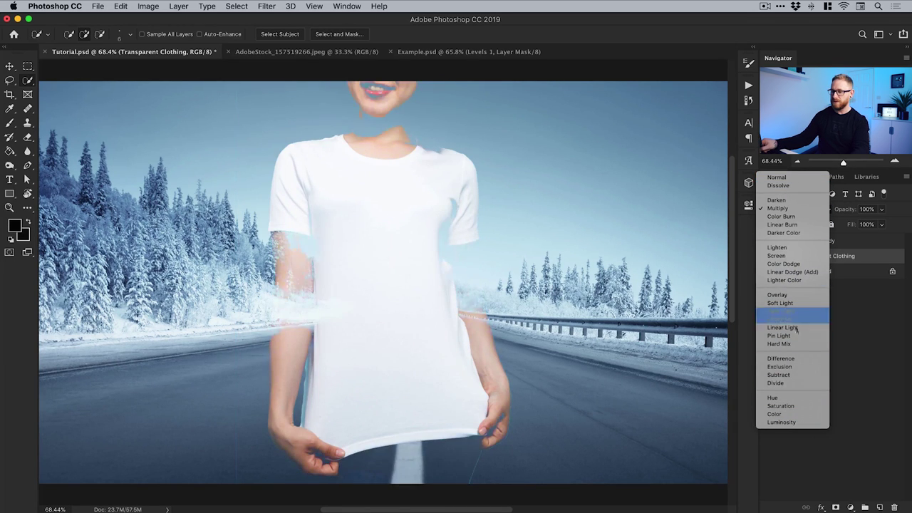
click(796, 211)
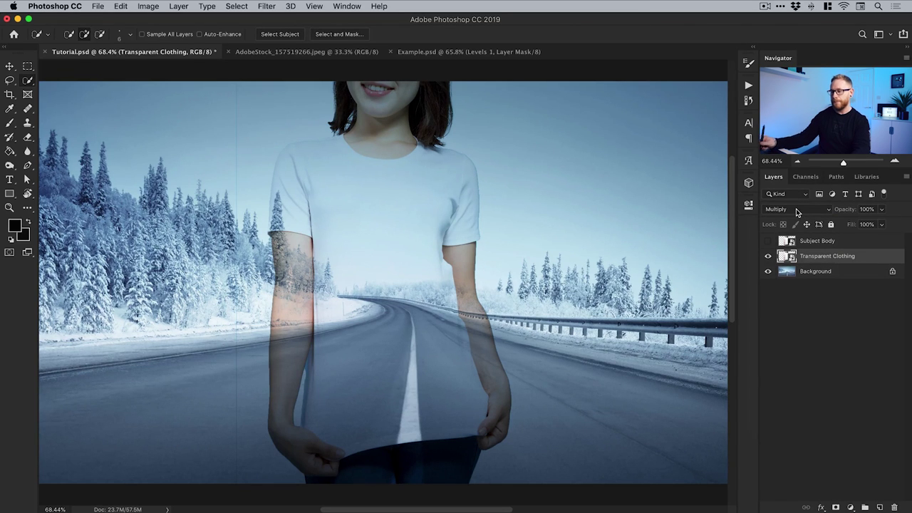
- Add a layer mask to the Transparent Clothing layer and prepare the Brush tool with black as the foreground color
click(836, 507)
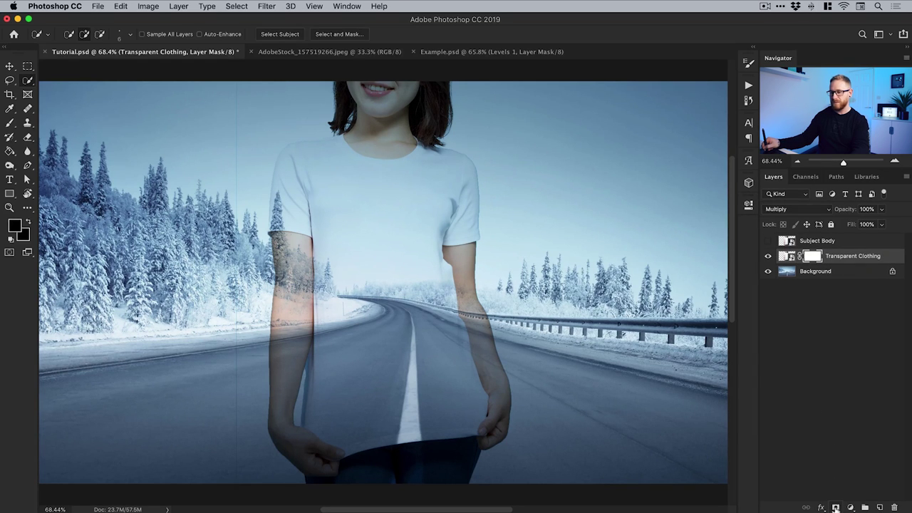
key(z)
click(237, 312)
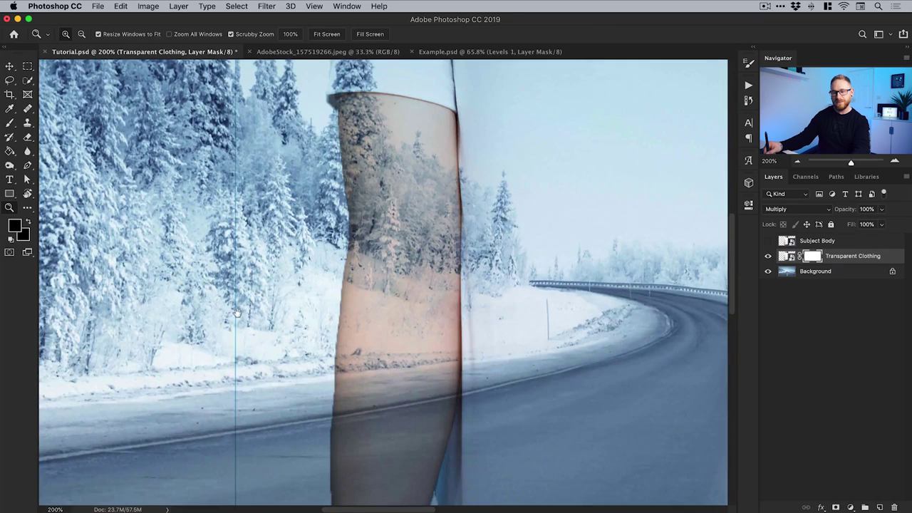
drag(237, 313, 248, 348)
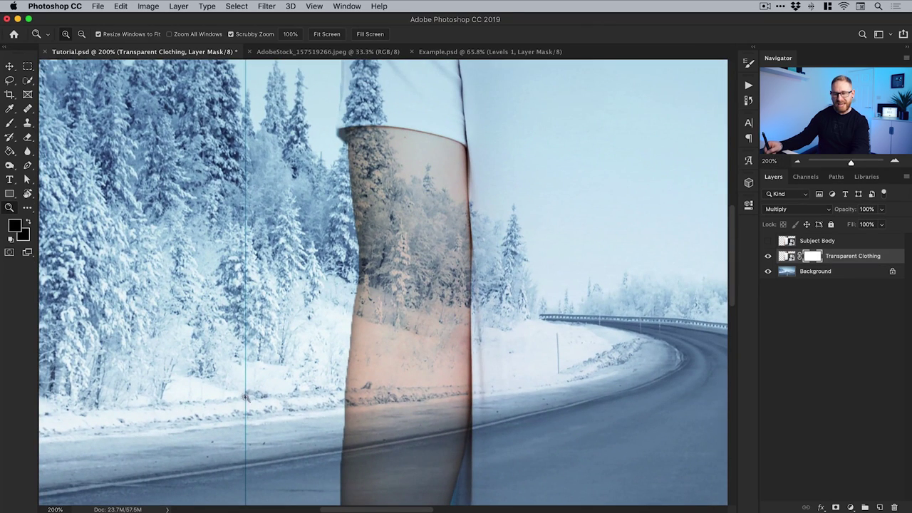
key(b)
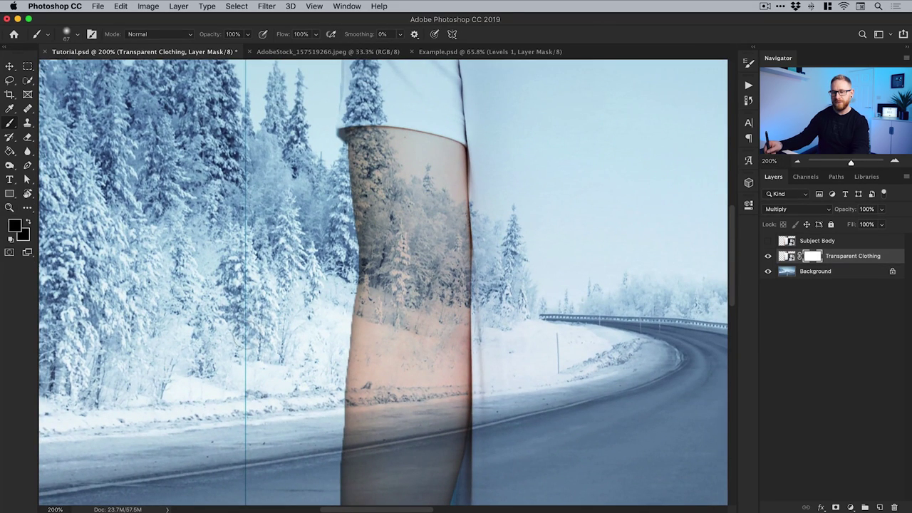
click(17, 230)
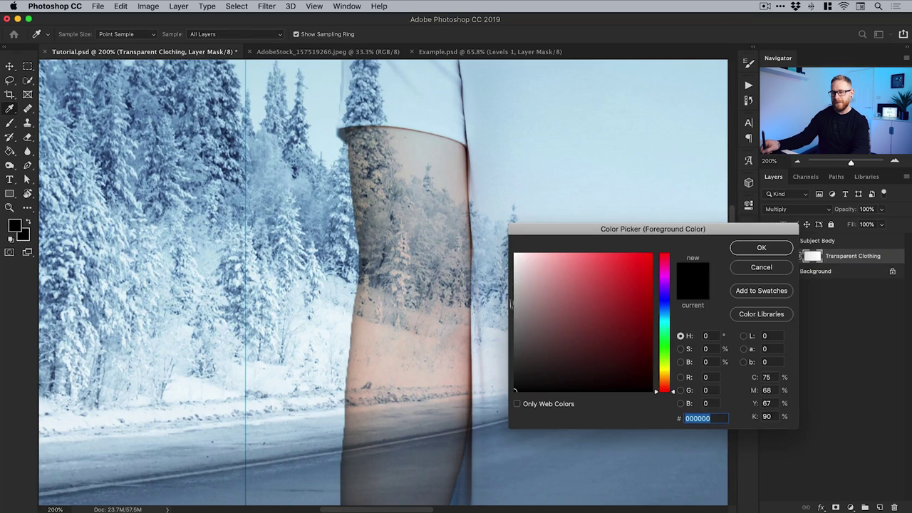
click(758, 248)
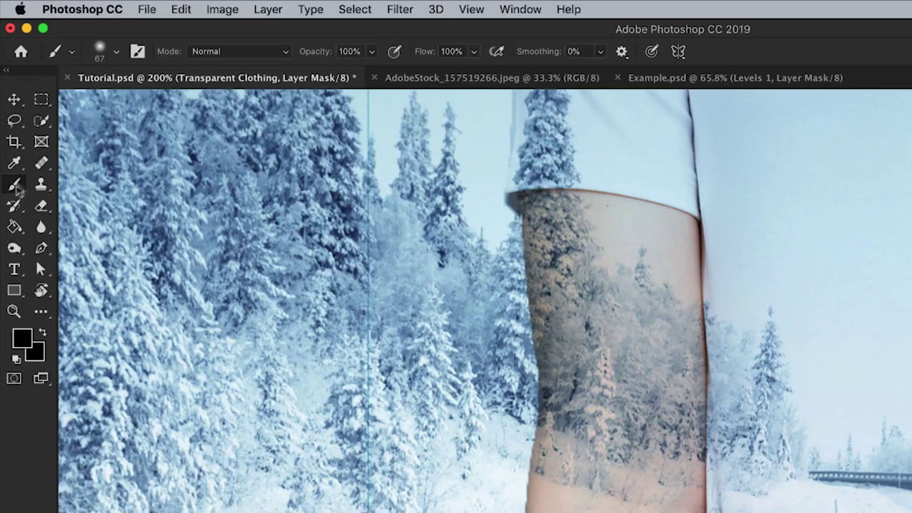
click(117, 52)
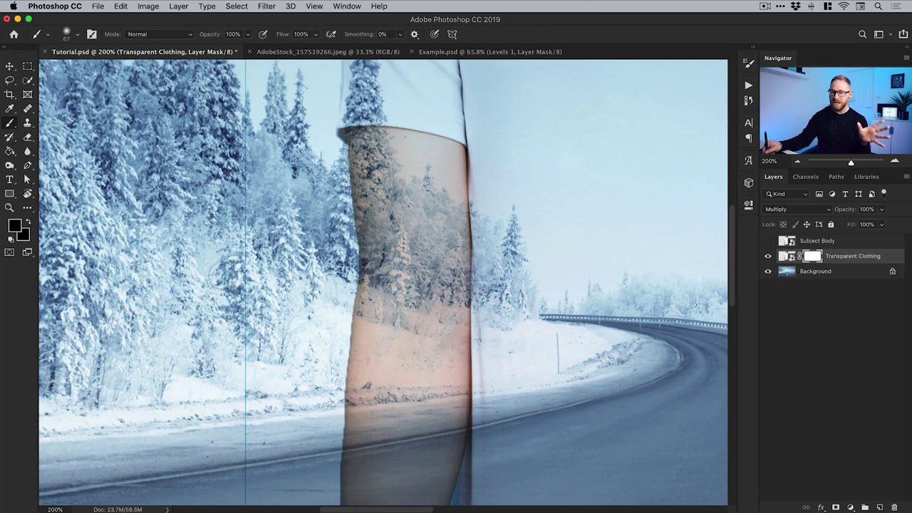
- Examine the Multiply-blended shirt, arm and hand along the woman's side from the shoulder down to the hem
scroll(383, 283, up, 5)
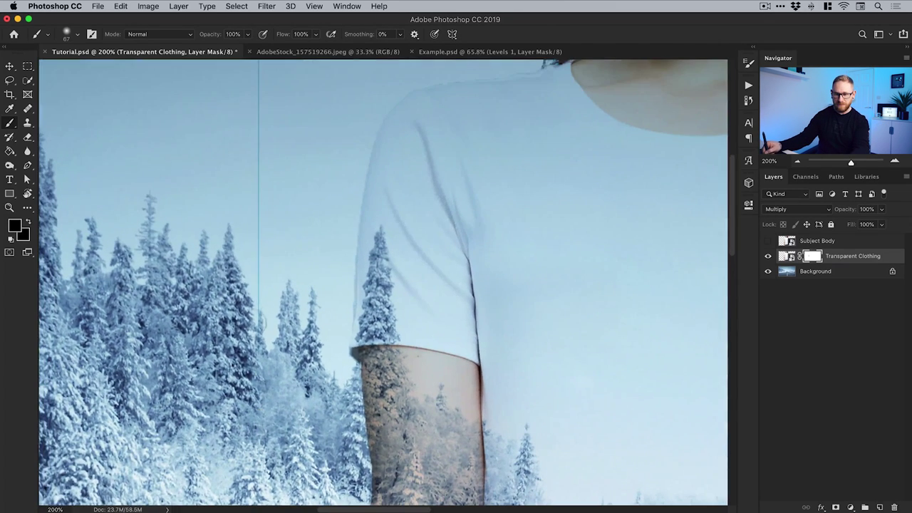
scroll(383, 282, up, 5)
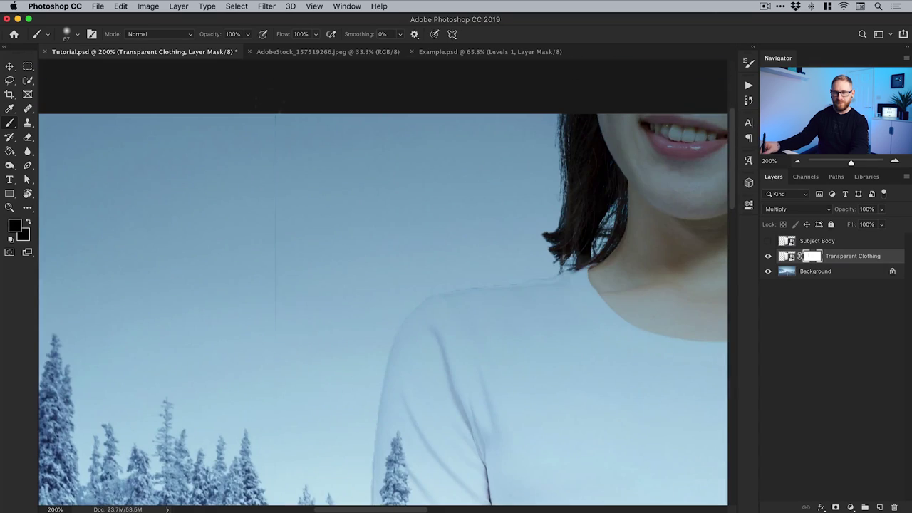
scroll(278, 349, down, 10)
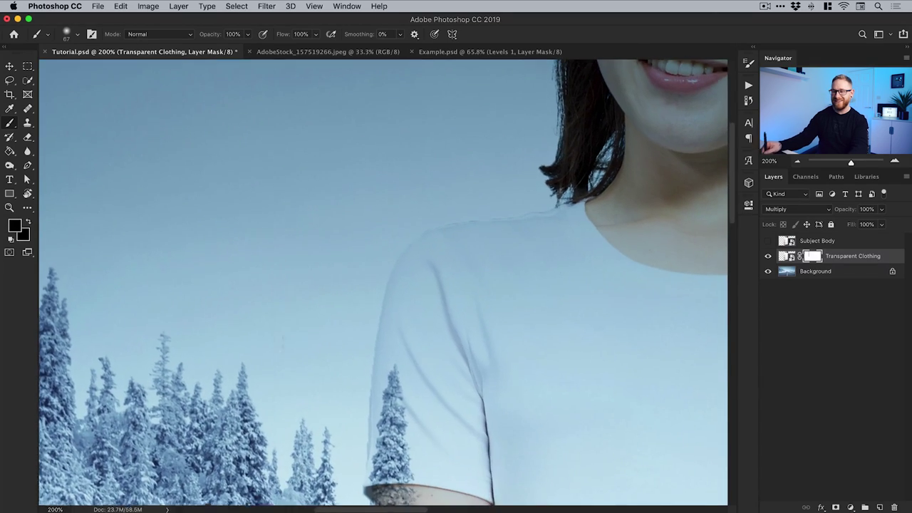
scroll(266, 203, down, 4)
scroll(280, 257, down, 5)
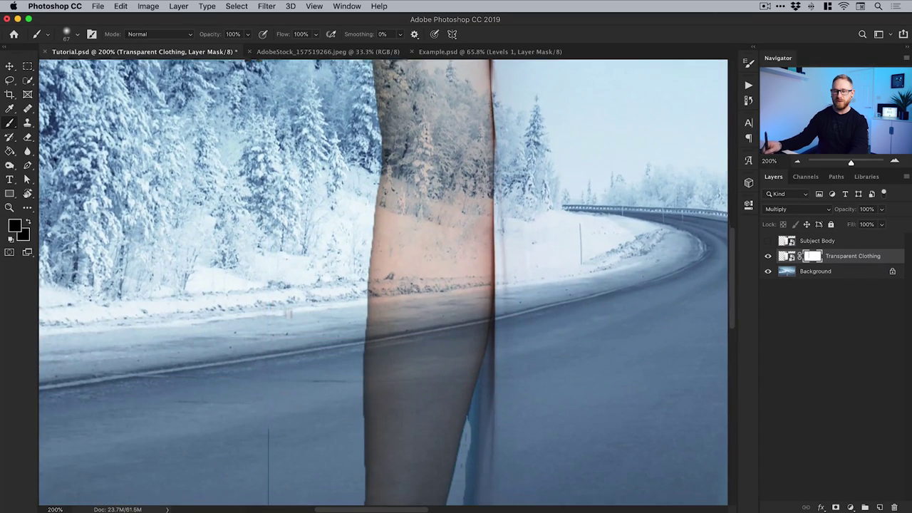
scroll(271, 270, down, 5)
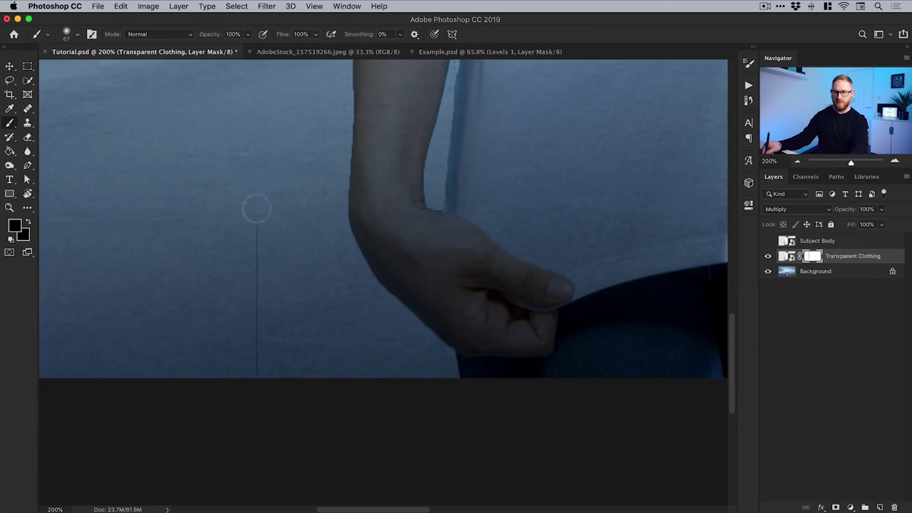
scroll(252, 365, up, 4)
scroll(251, 365, left, 2)
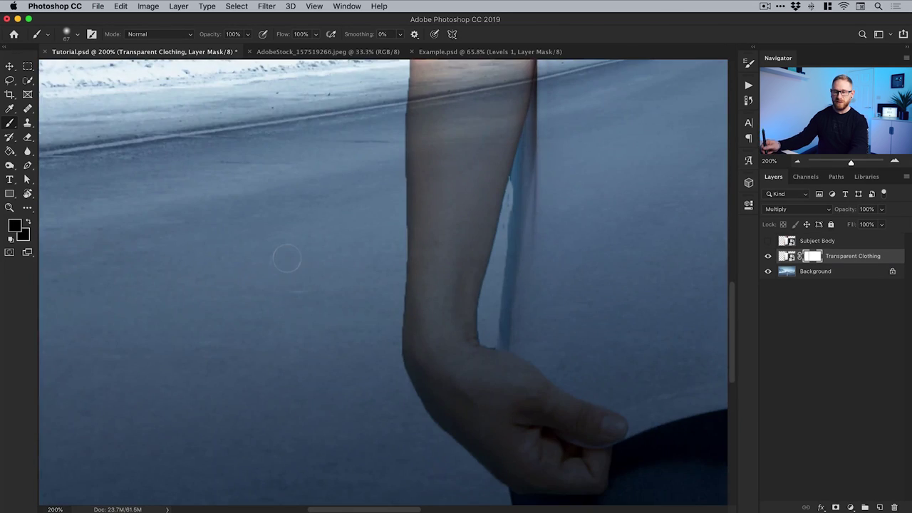
- Try a brush size of 35, then set the brush size to 70
key(bracketleft)
key(bracketleft)
key(bracketleft)
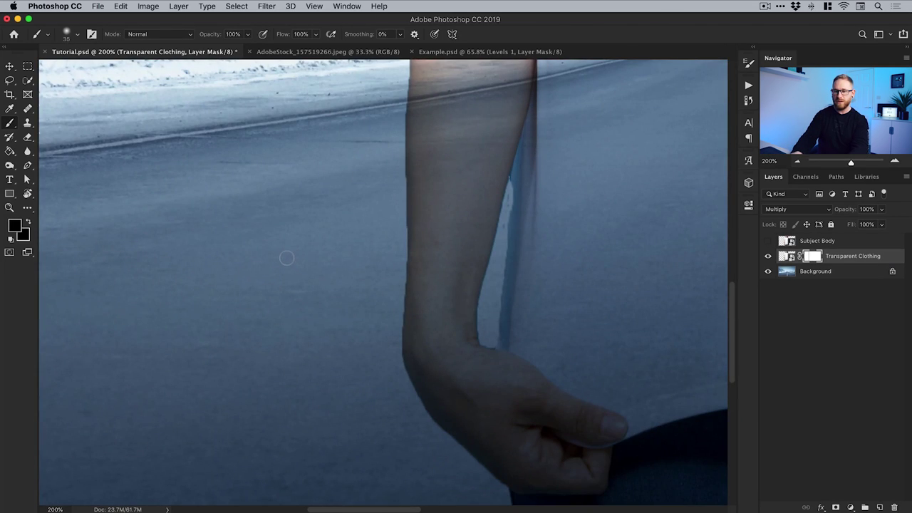
key(bracketright)
key(bracketright)
key(bracketright)
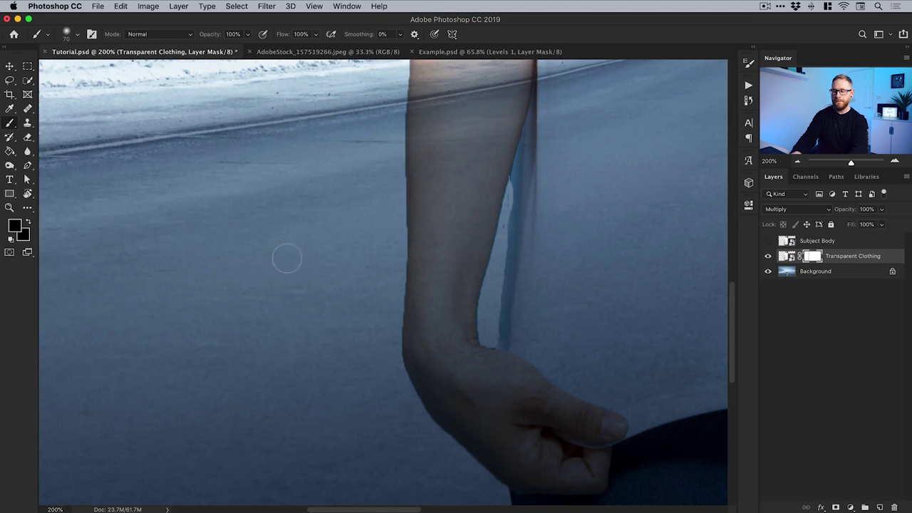
- Paint black on the Transparent Clothing mask over the arm below the sleeve and down the forearm
key(super+0)
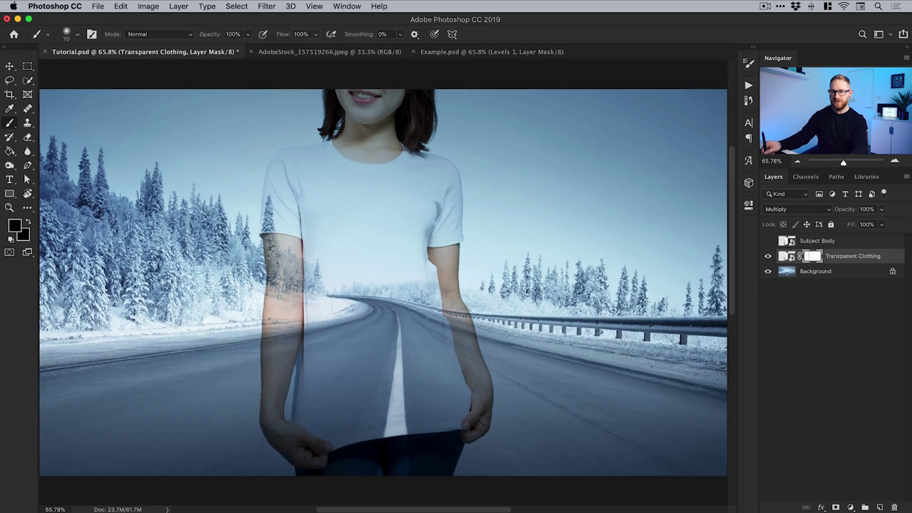
key(z)
click(279, 263)
click(279, 263)
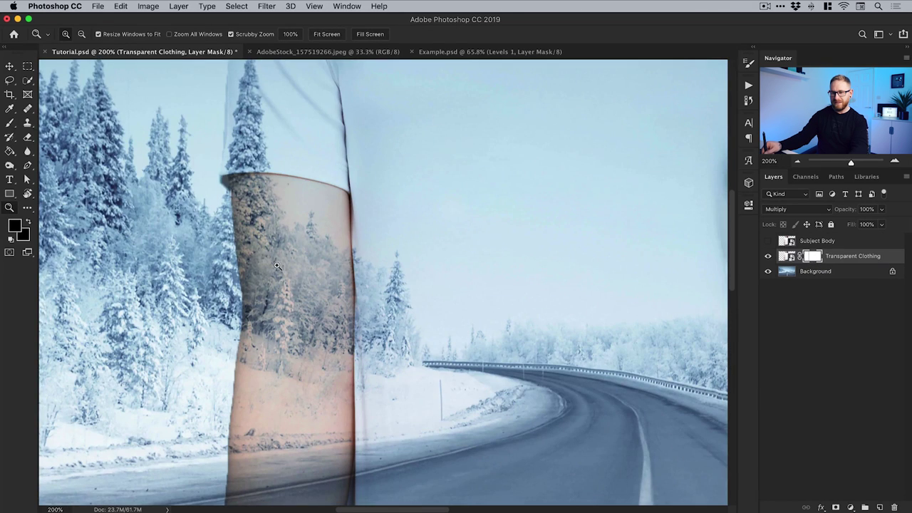
key(b)
mouse_move(243, 194)
mouse_down()
mouse_move(253, 321)
mouse_move(246, 463)
mouse_up()
mouse_move(249, 203)
mouse_down()
mouse_move(284, 213)
mouse_move(282, 381)
mouse_move(303, 285)
mouse_move(302, 369)
mouse_move(291, 224)
mouse_up()
mouse_move(230, 249)
mouse_down()
mouse_move(227, 378)
mouse_move(244, 388)
mouse_up()
mouse_move(274, 253)
mouse_down()
mouse_move(302, 328)
mouse_move(254, 407)
mouse_up()
scroll(254, 407, down, 4)
mouse_move(228, 235)
mouse_down()
mouse_move(236, 356)
mouse_move(275, 310)
mouse_move(274, 256)
mouse_up()
mouse_move(299, 185)
mouse_down()
mouse_move(281, 274)
mouse_move(254, 324)
mouse_up()
- Show the Subject Body layer and inspect the outer edge of the wrist and hand at 400% magnification
click(768, 241)
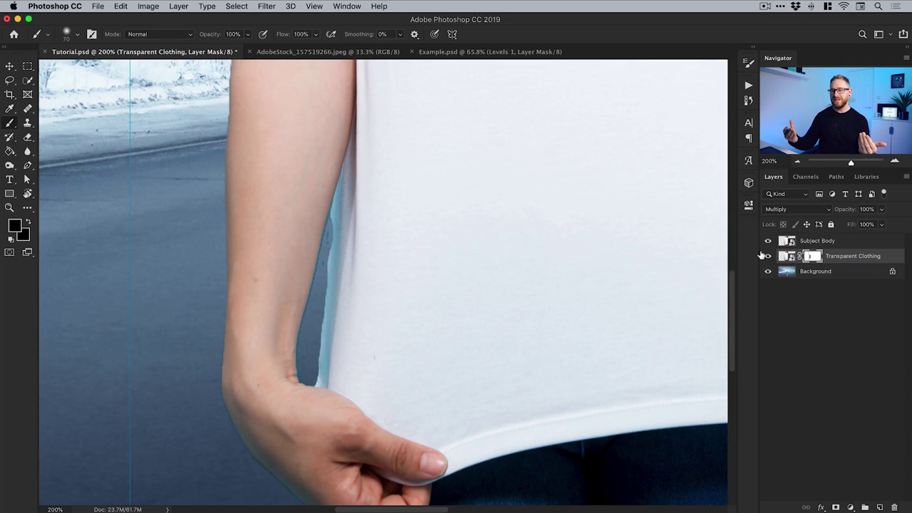
drag(282, 354, 329, 254)
key(z)
click(273, 291)
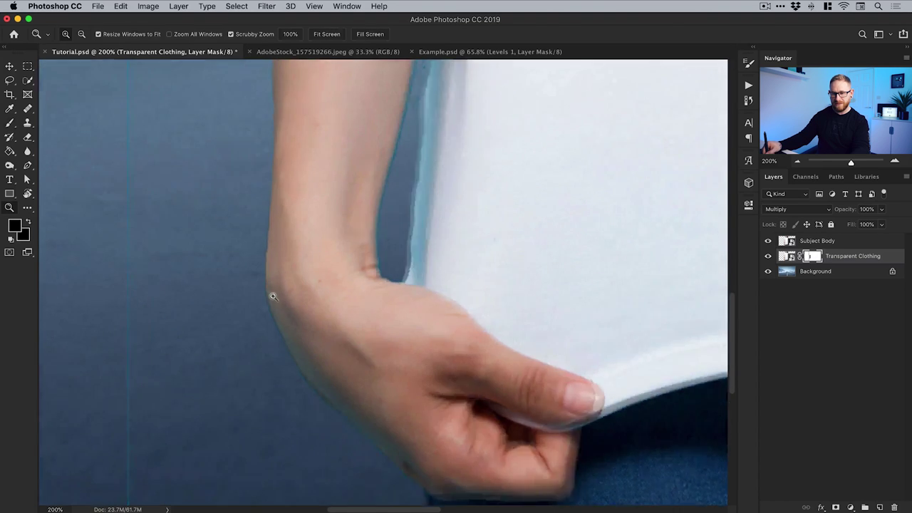
click(281, 293)
drag(285, 336, 285, 298)
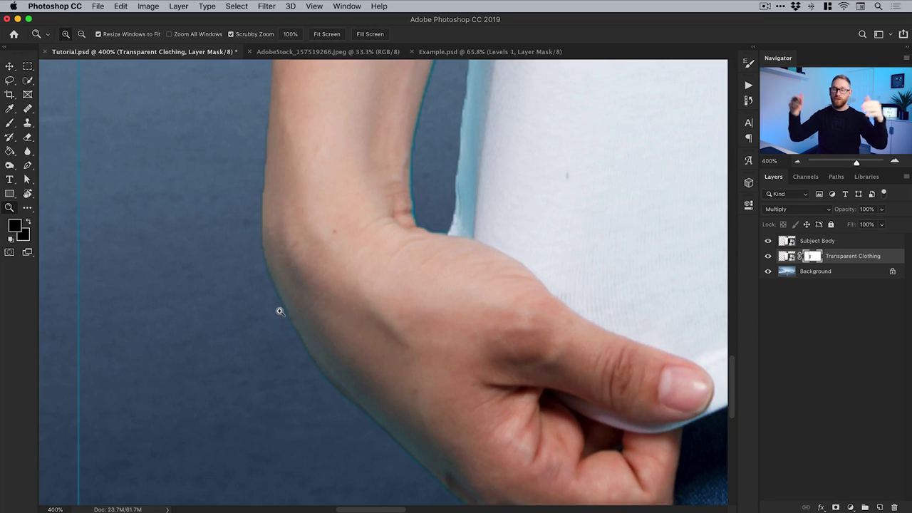
key(b)
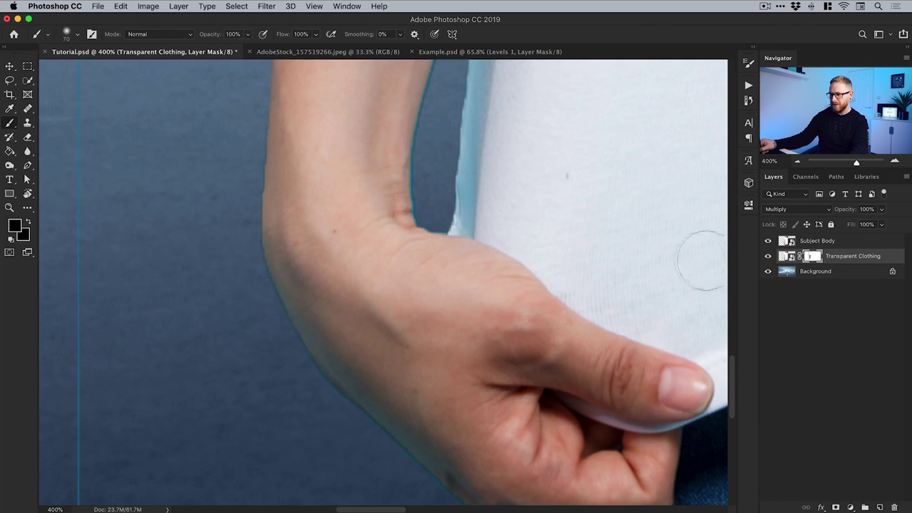
- Toggle the Transparent Clothing layer's visibility to compare the fringe along the wrist's outer edge
click(769, 257)
click(768, 256)
click(769, 259)
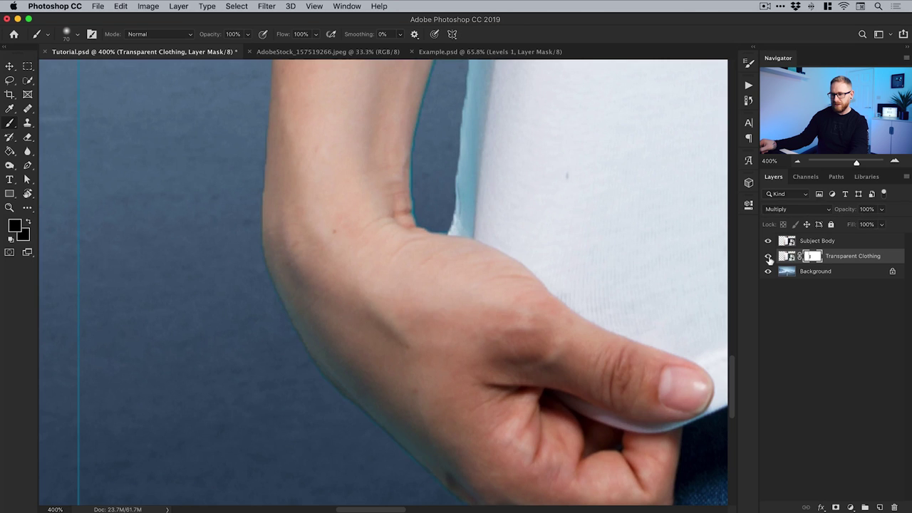
click(769, 258)
click(769, 258)
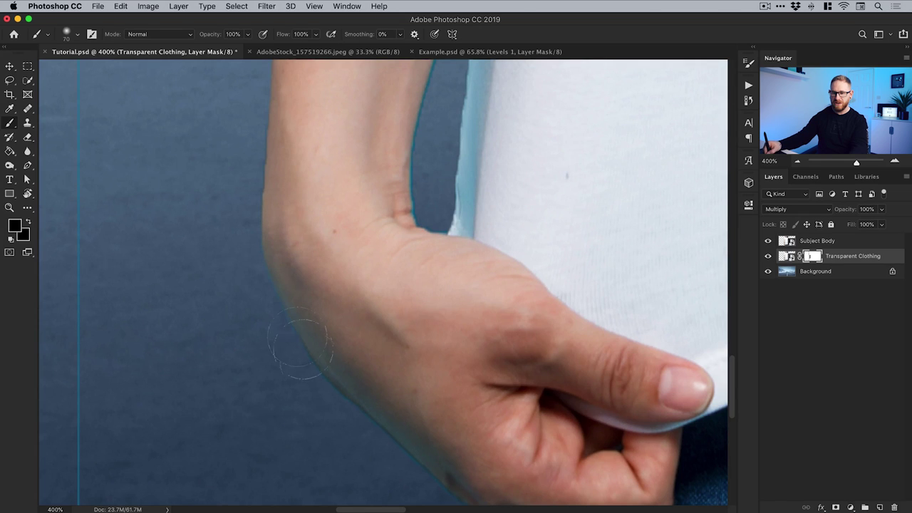
drag(327, 378, 325, 376)
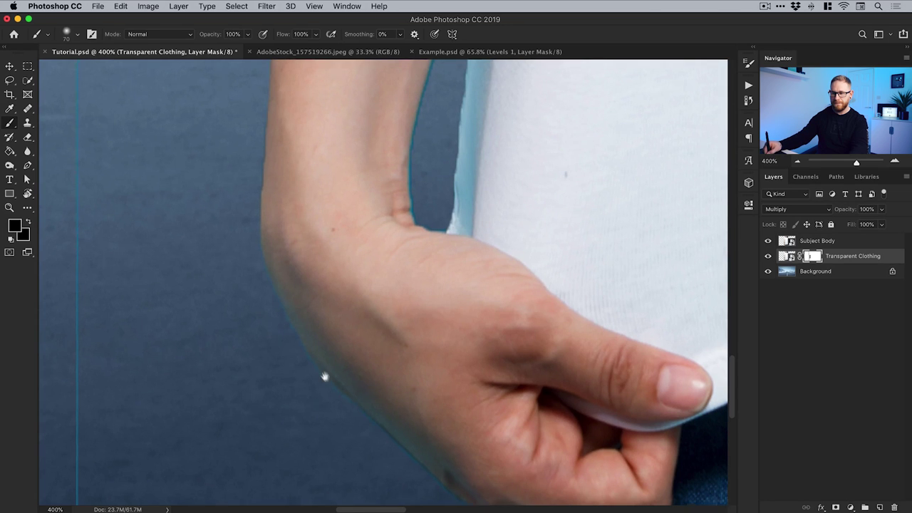
- Hide Subject Body and mask out the outer edges of the wrist, both hands and the jeans on Transparent Clothing
click(768, 257)
click(768, 241)
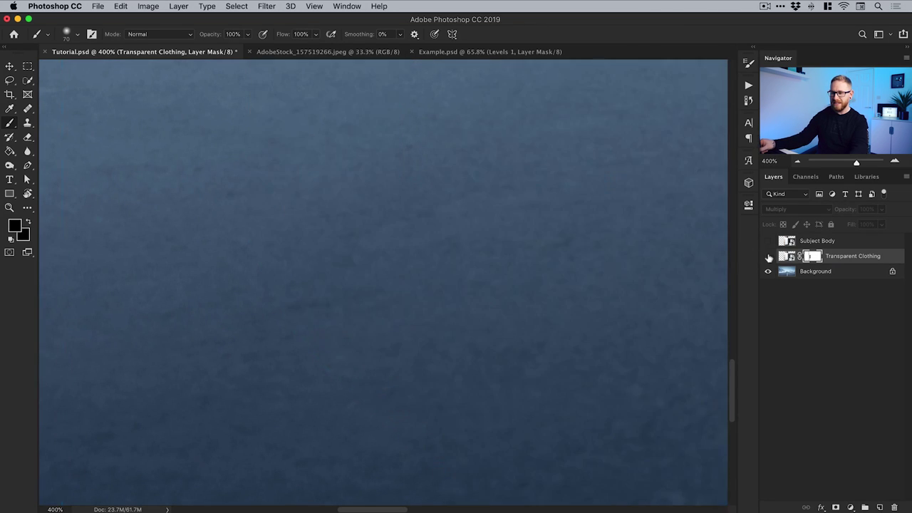
click(768, 256)
drag(306, 221, 262, 185)
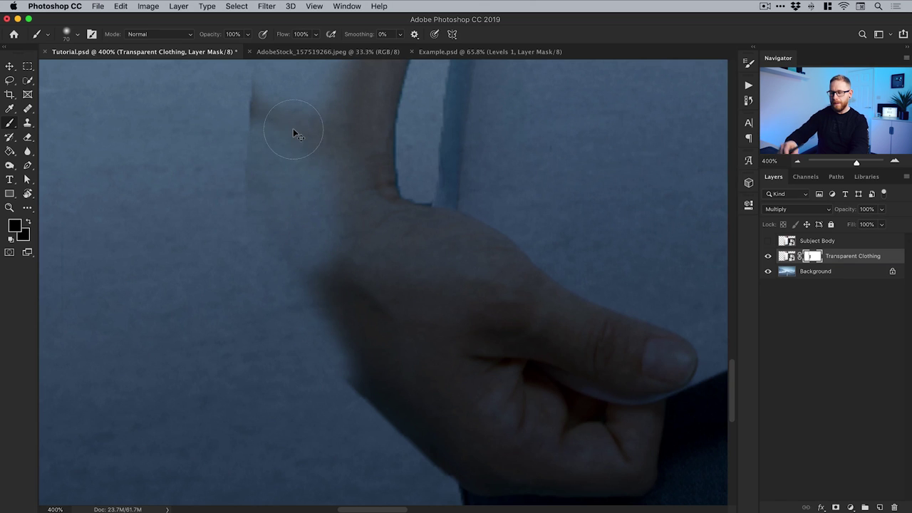
key(super+minus)
key(super+minus)
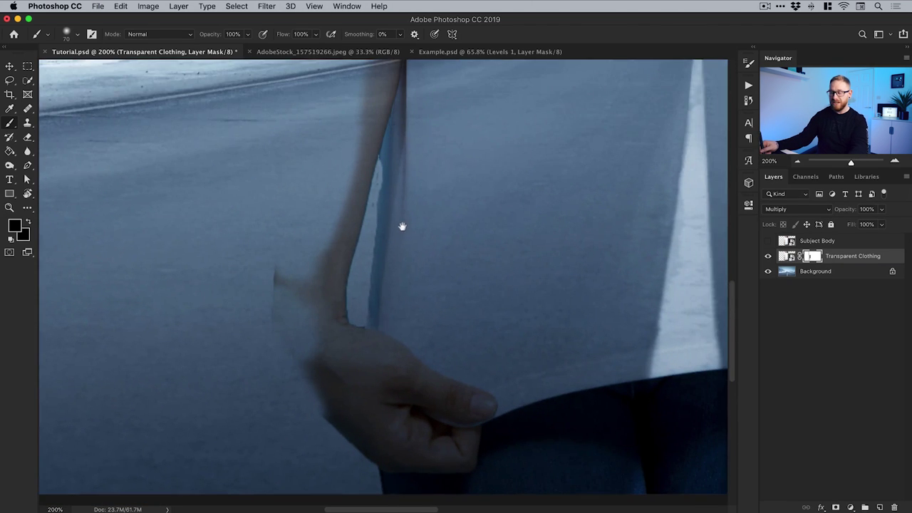
drag(288, 266, 277, 315)
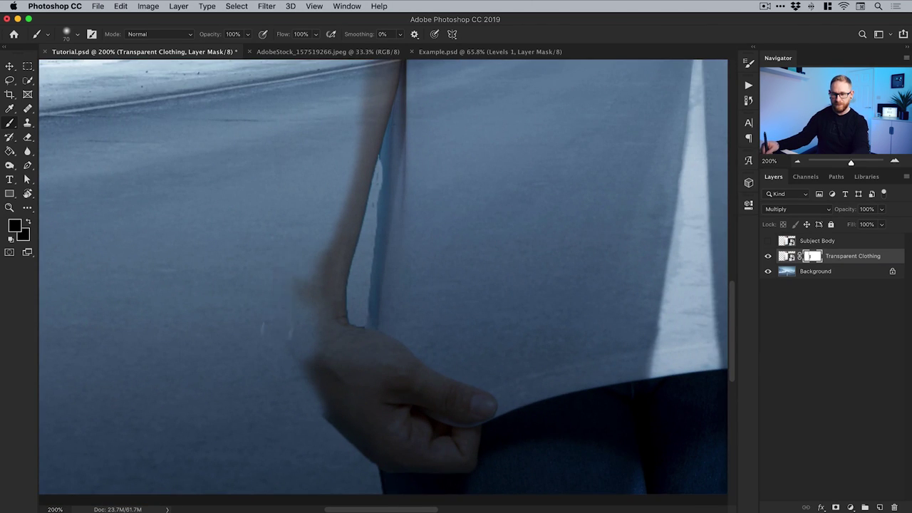
drag(318, 392, 289, 248)
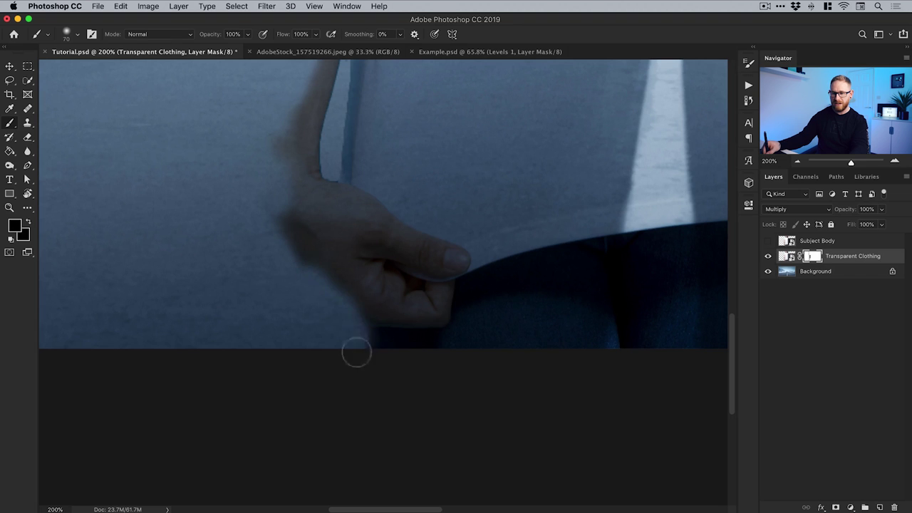
scroll(316, 356, right, 10)
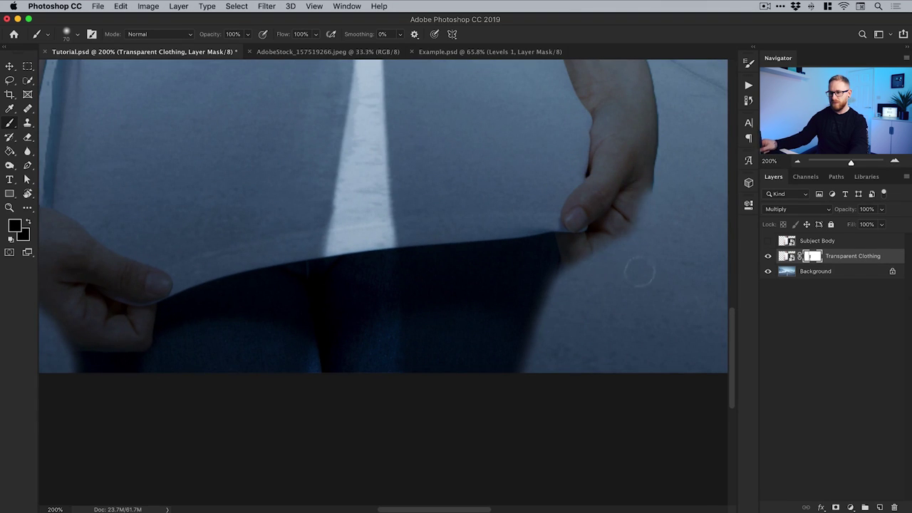
drag(642, 239, 549, 376)
- Show Subject Body and mask out the fringe along the outer arm, from the hand up to the sleeve, on Transparent Clothing
key(z)
click(587, 278)
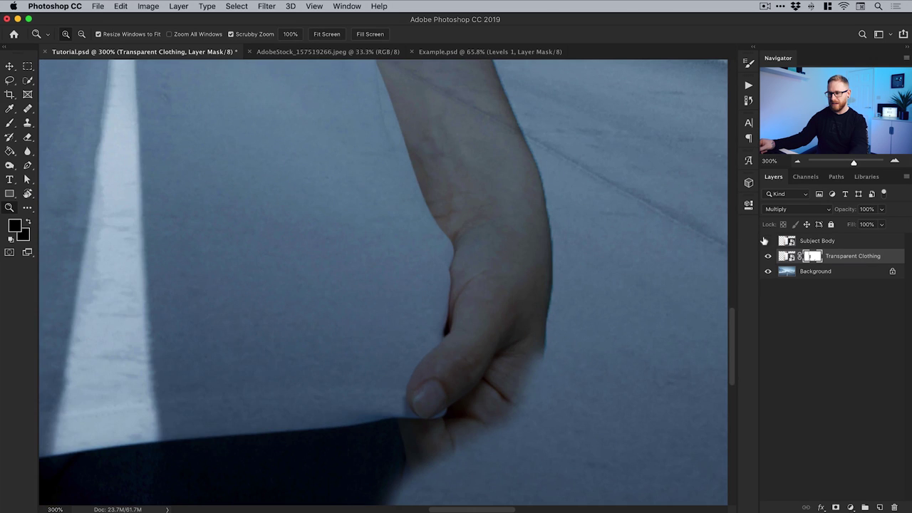
click(768, 241)
scroll(576, 288, right, 2)
key(b)
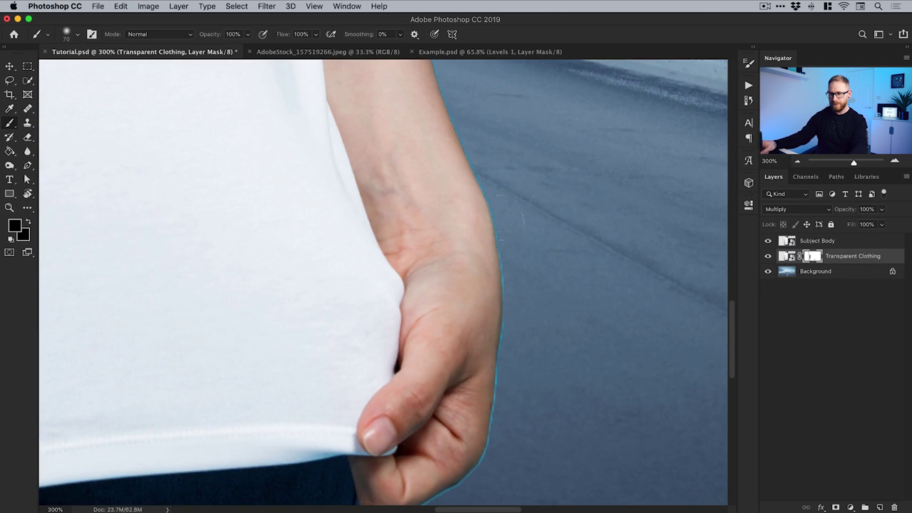
drag(467, 136, 474, 332)
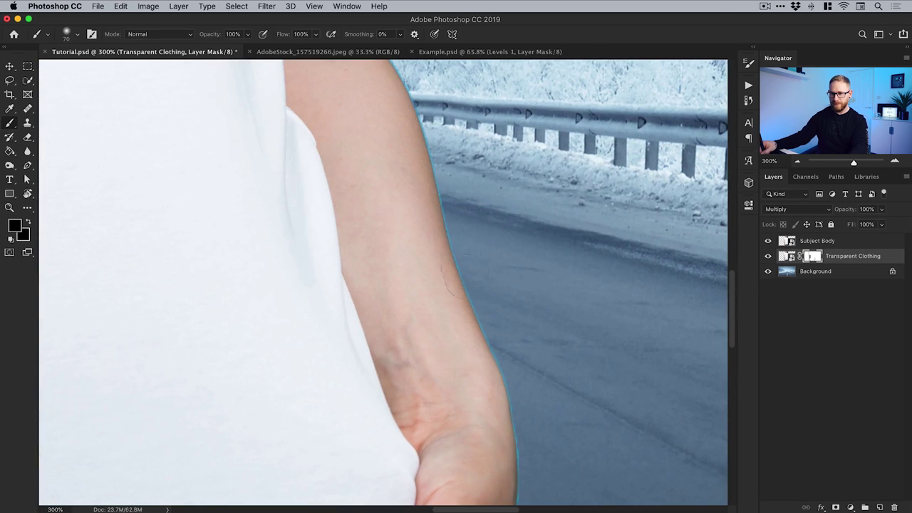
drag(446, 188, 484, 351)
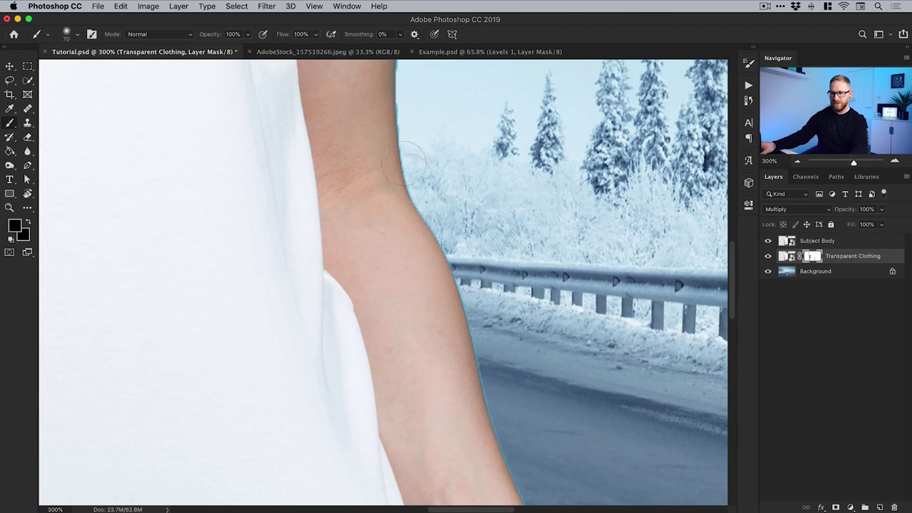
scroll(403, 164, up, 4)
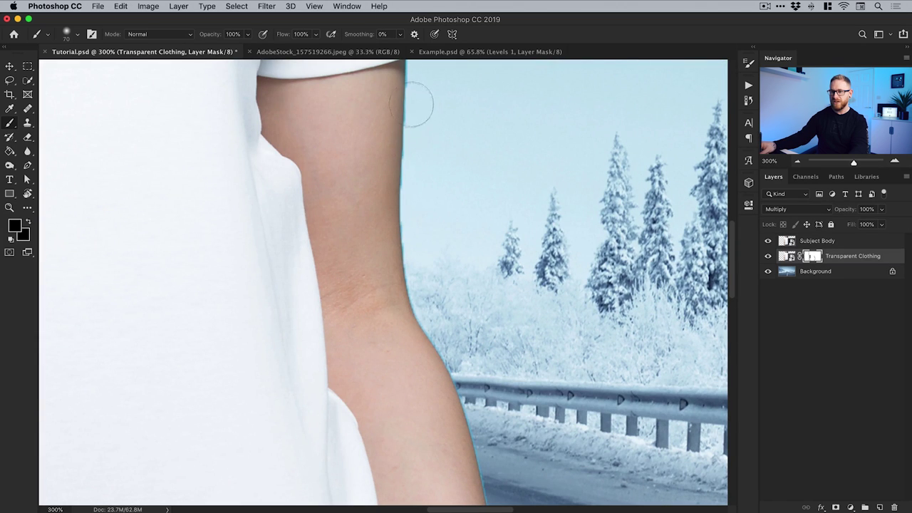
scroll(418, 104, up, 2)
scroll(438, 183, left, 2)
scroll(438, 183, down, 1)
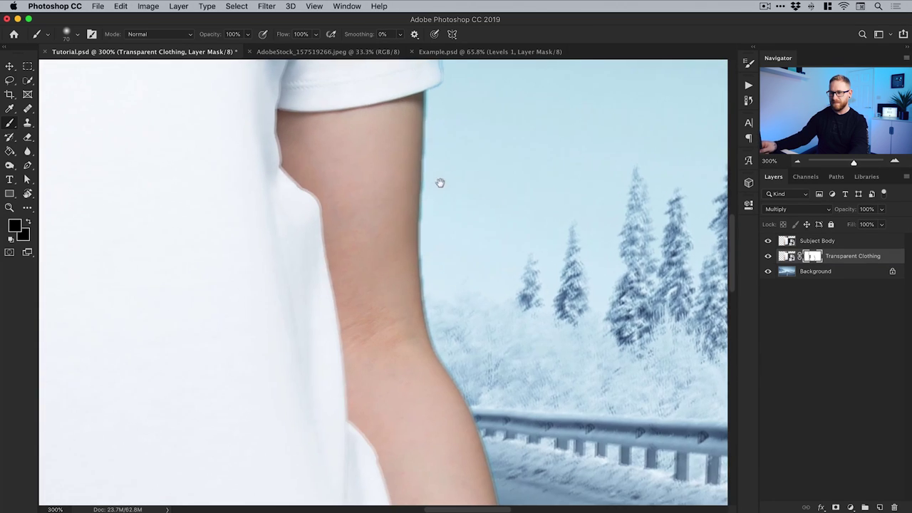
- Hide Subject Body and mask out the outer hair strands on both sides of the neck on Transparent Clothing with a 35 px brush
click(769, 241)
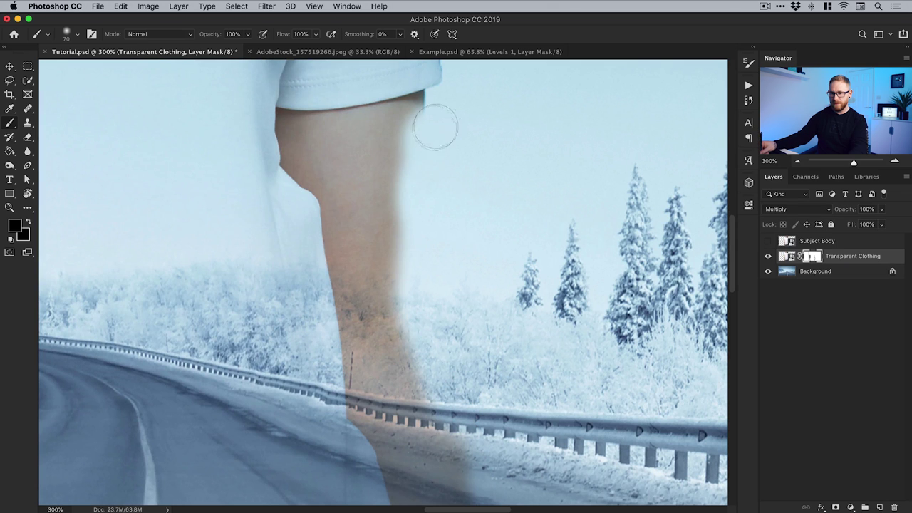
scroll(438, 116, down, 1)
scroll(384, 282, down, 10)
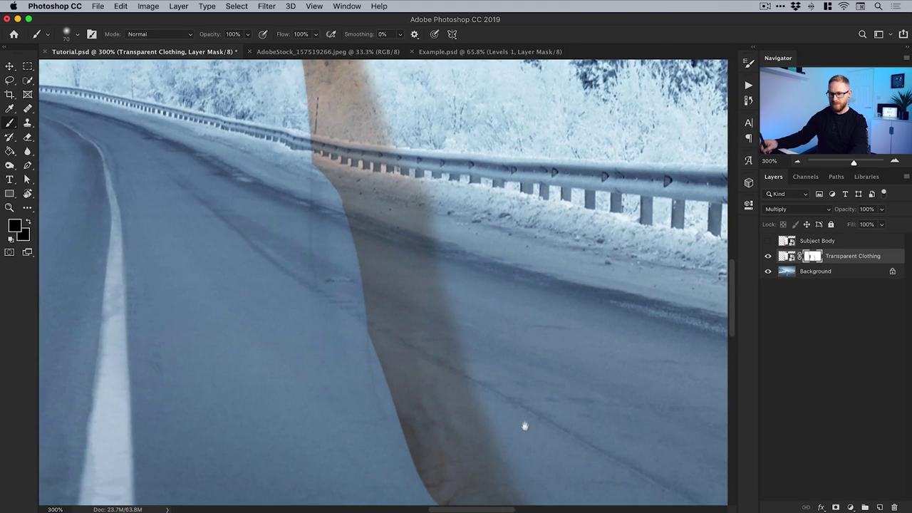
drag(525, 426, 466, 206)
scroll(466, 284, up, 20)
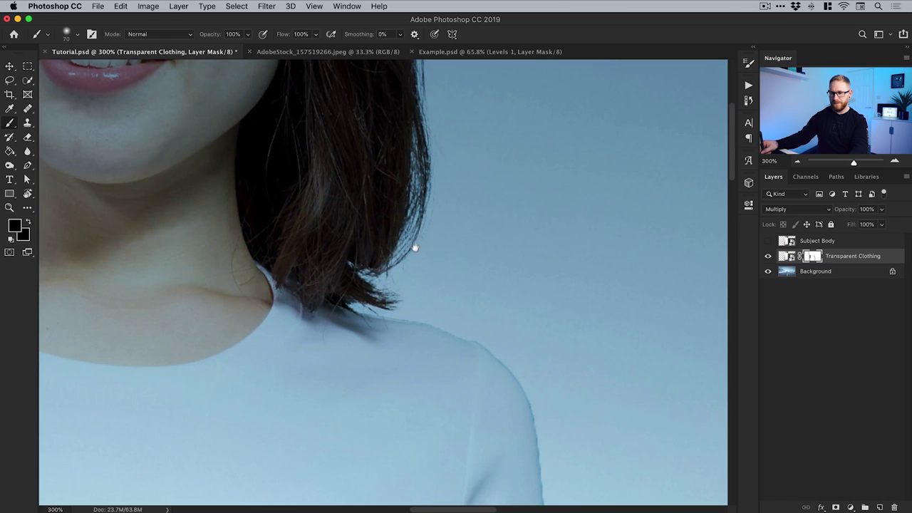
mouse_move(415, 247)
mouse_down()
mouse_move(387, 249)
mouse_move(403, 80)
mouse_move(392, 71)
mouse_move(403, 248)
mouse_move(374, 296)
mouse_move(408, 269)
mouse_move(391, 300)
mouse_move(364, 304)
mouse_up()
key([)
drag(362, 247, 663, 212)
drag(285, 230, 357, 311)
mouse_move(265, 261)
mouse_down()
mouse_move(288, 196)
mouse_move(285, 75)
mouse_move(294, 228)
mouse_move(257, 286)
mouse_move(285, 292)
mouse_move(300, 239)
mouse_move(297, 93)
mouse_up()
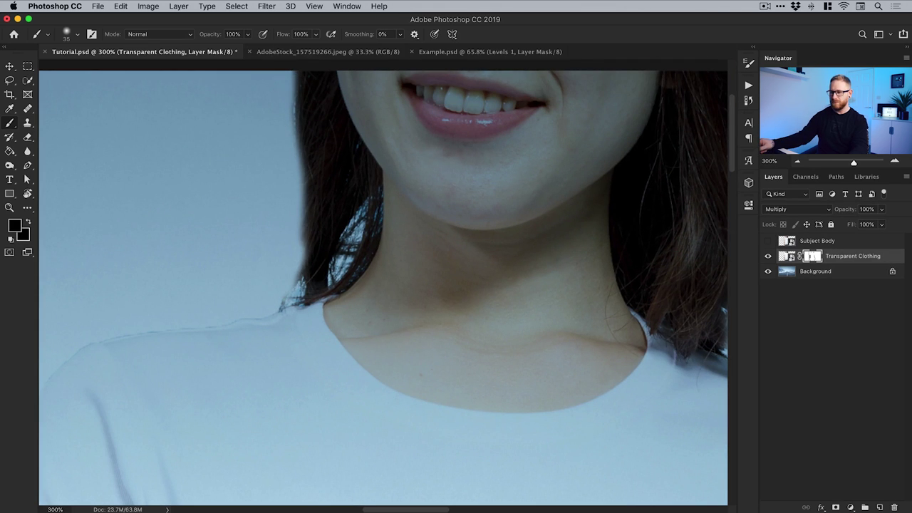
- Hide Transparent Clothing, show Subject Body and inspect its edges around the neckline, the sleeve and the sky beside the shoulder
click(768, 257)
click(769, 241)
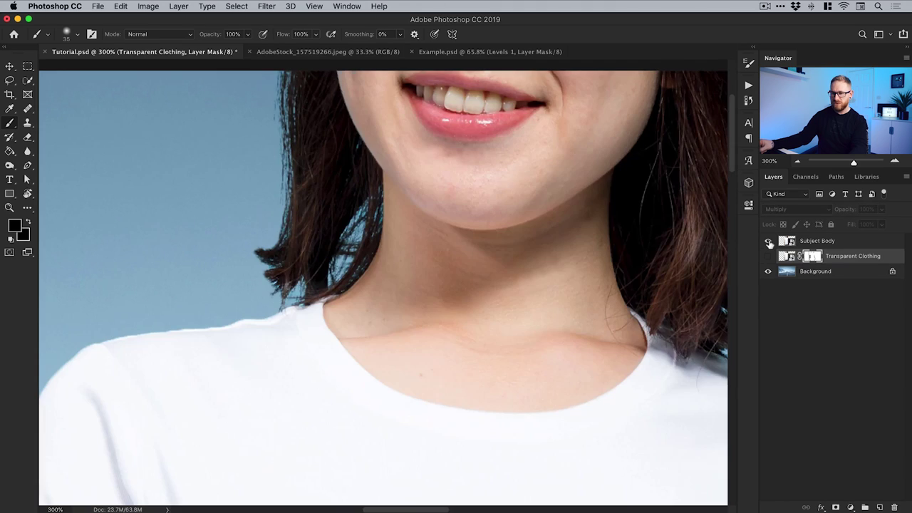
drag(275, 435, 136, 285)
scroll(451, 297, left, 20)
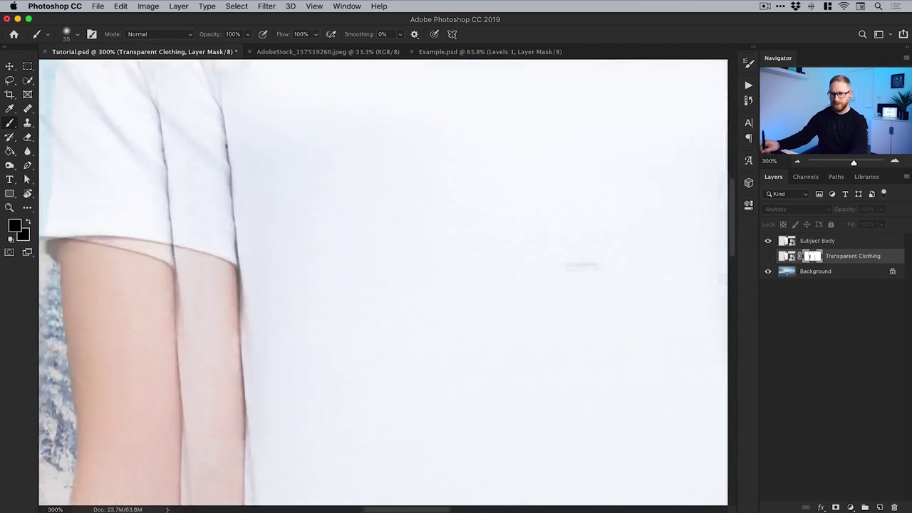
scroll(328, 264, up, 4)
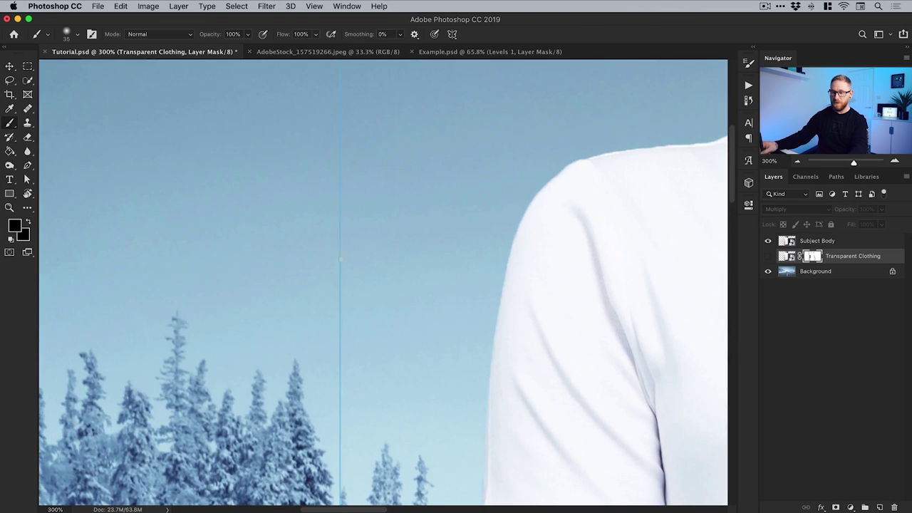
- Add a layer mask to Subject Body and mask out the stray vertical line in the sky beside the woman
click(815, 244)
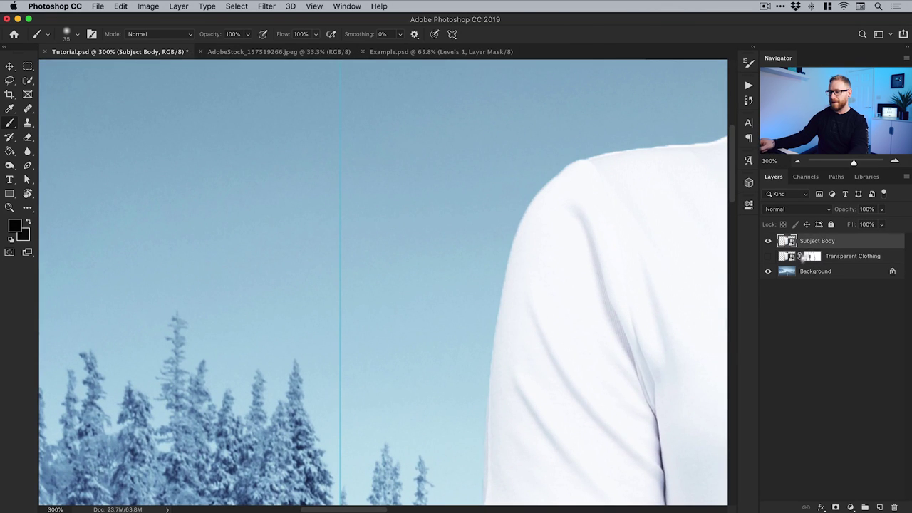
click(836, 507)
scroll(346, 261, up, 7)
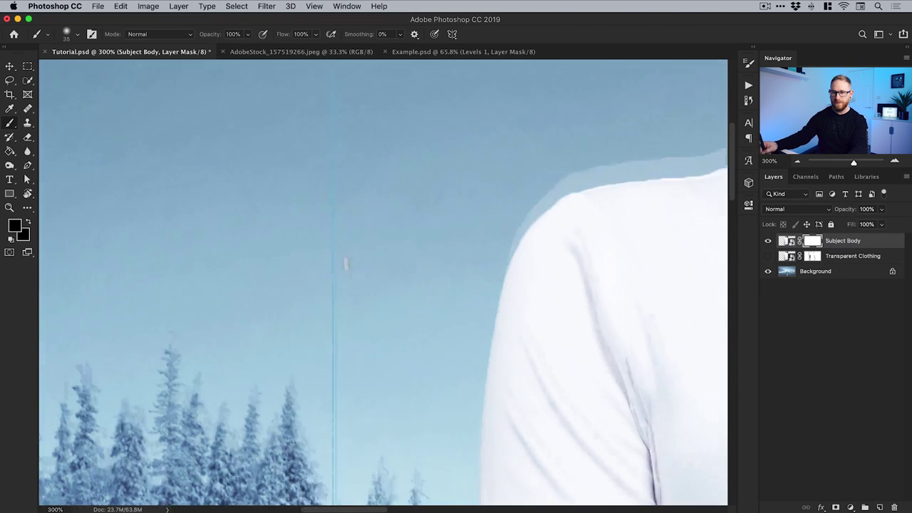
key(super+minus)
key(super+minus)
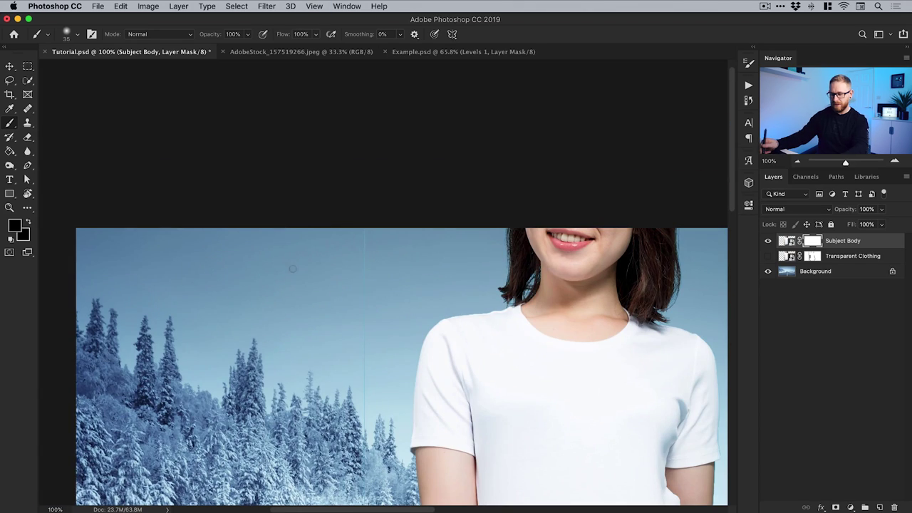
scroll(359, 382, down, 10)
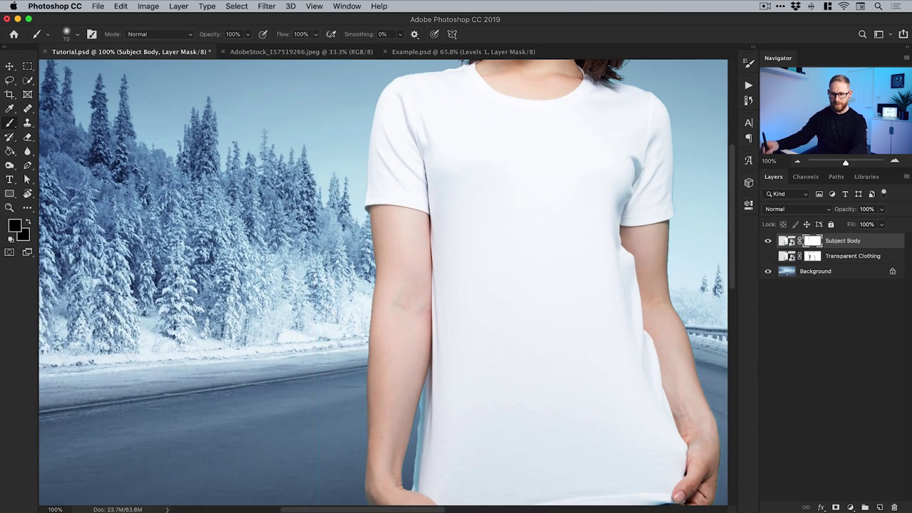
- Inspect the outer edge of the hand and jeans on Subject Body at 500% magnification, then fit the whole image in view
scroll(382, 283, down, 5)
drag(654, 343, 466, 336)
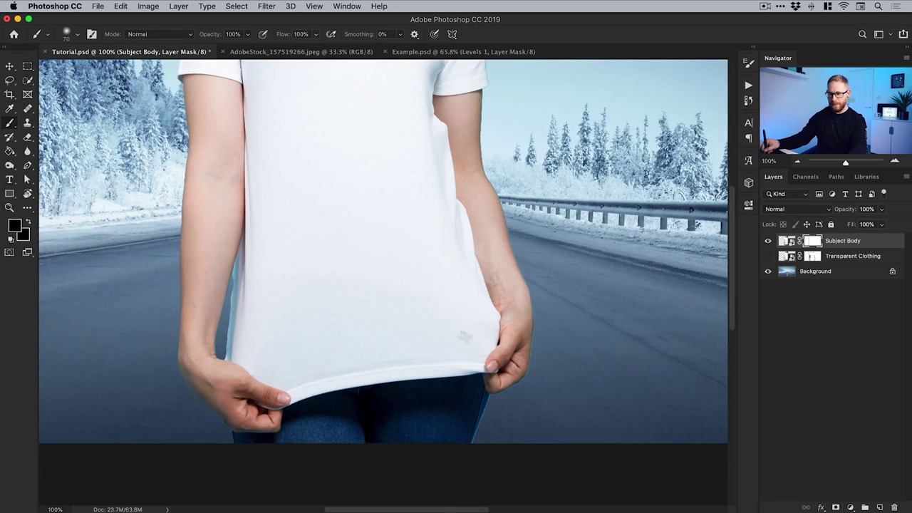
key(z)
click(508, 439)
click(507, 439)
click(509, 438)
click(509, 438)
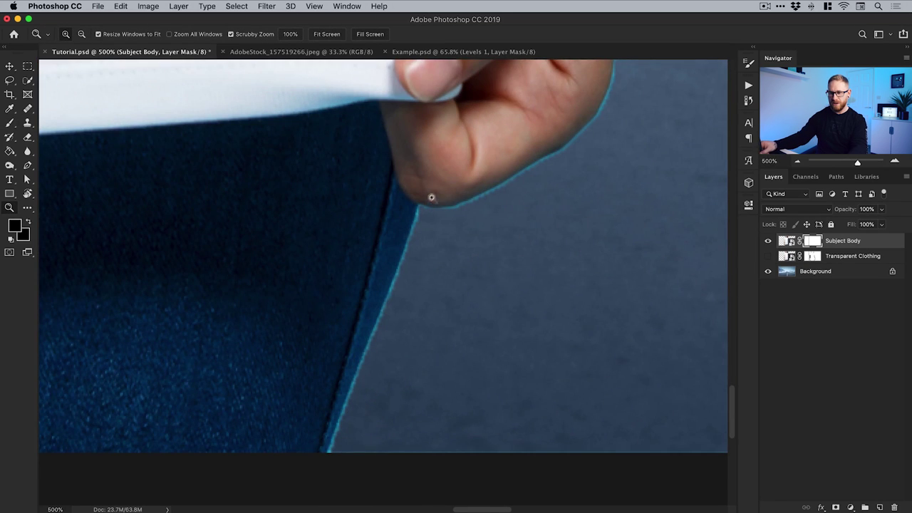
key(v)
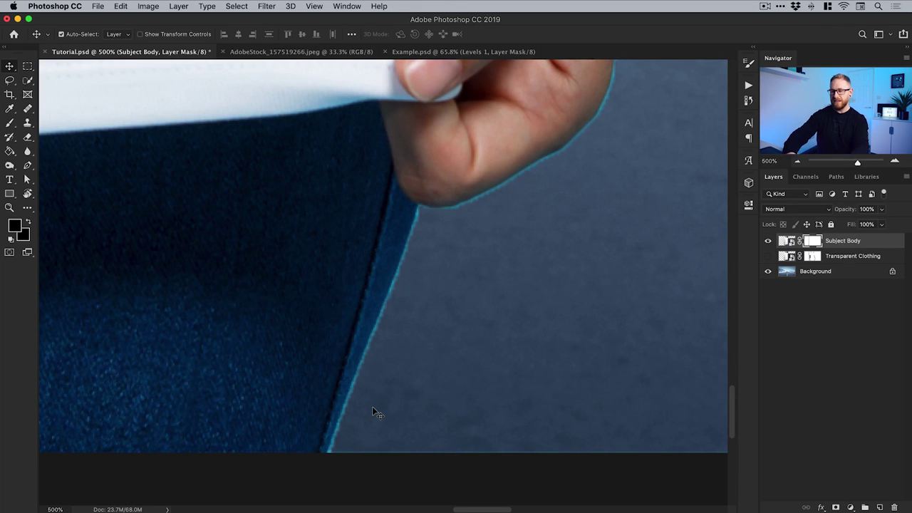
key(super+0)
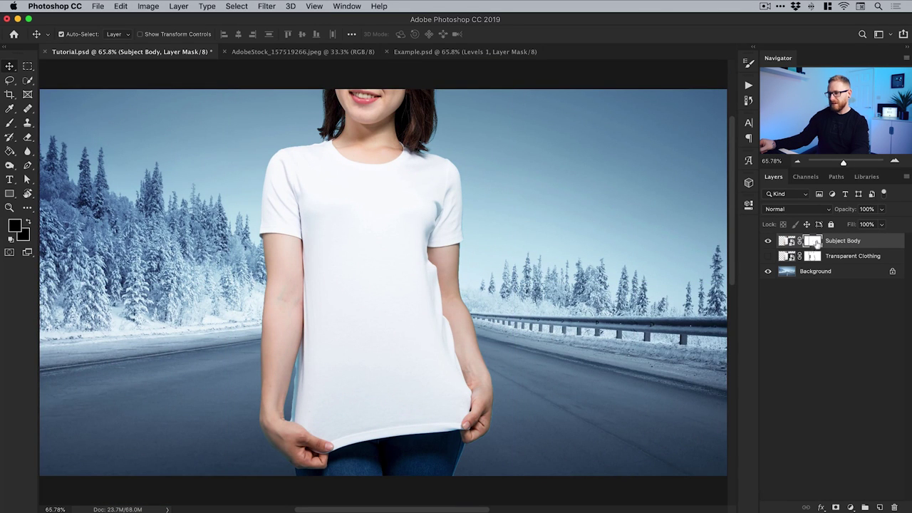
- Paint black roughly over the T-shirt's chest, sleeves and middle on the Subject Body mask with a 70 px brush
key(b)
key(super+1)
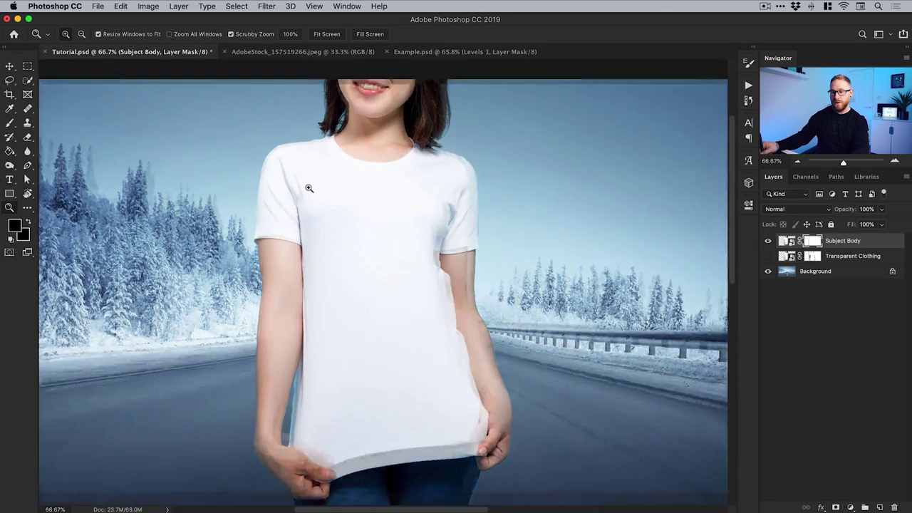
mouse_move(231, 173)
mouse_down()
mouse_move(258, 143)
mouse_move(279, 137)
mouse_move(247, 212)
mouse_move(277, 193)
mouse_move(317, 214)
mouse_move(324, 235)
mouse_move(316, 212)
mouse_up()
mouse_move(251, 194)
mouse_down()
mouse_move(301, 163)
mouse_move(312, 168)
mouse_move(306, 159)
mouse_move(327, 186)
mouse_move(349, 255)
mouse_move(350, 211)
mouse_move(379, 178)
mouse_move(345, 346)
mouse_move(352, 364)
mouse_move(367, 227)
mouse_move(403, 334)
mouse_move(361, 218)
mouse_move(325, 167)
mouse_move(377, 194)
mouse_move(333, 187)
mouse_move(347, 201)
mouse_move(344, 179)
mouse_move(432, 179)
mouse_move(518, 161)
mouse_move(387, 201)
mouse_move(379, 192)
mouse_move(555, 165)
mouse_move(391, 205)
mouse_move(574, 171)
mouse_move(429, 206)
mouse_move(378, 232)
mouse_move(387, 291)
mouse_move(442, 205)
mouse_move(476, 196)
mouse_move(420, 231)
mouse_move(442, 251)
mouse_up()
mouse_move(530, 242)
mouse_down()
mouse_move(438, 267)
mouse_move(396, 291)
mouse_move(402, 319)
mouse_move(380, 228)
mouse_up()
mouse_move(356, 266)
mouse_down()
mouse_move(362, 335)
mouse_move(388, 328)
mouse_move(374, 286)
mouse_up()
scroll(374, 293, up, 1)
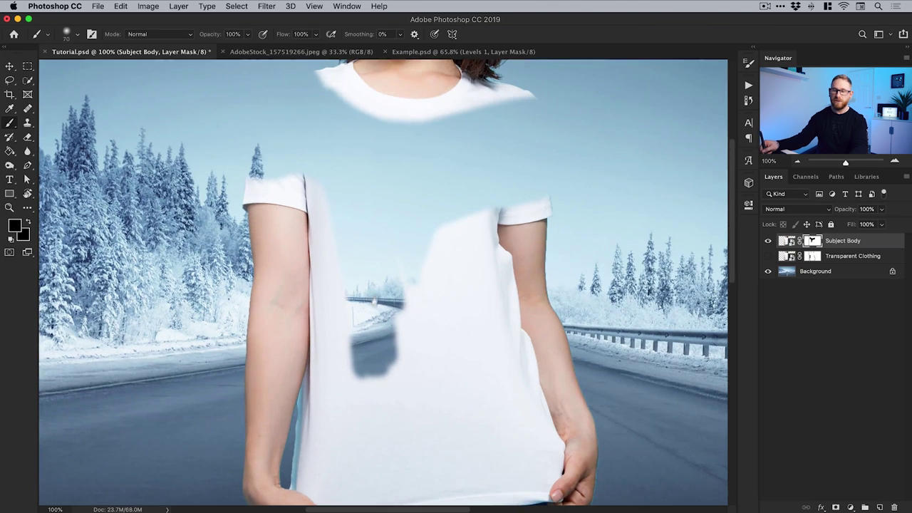
- Select the T-shirt with the Quick Selection tool and subtract the neck and face from the selection up to the neckline
click(31, 82)
mouse_move(308, 187)
mouse_down()
mouse_move(411, 326)
mouse_move(406, 208)
mouse_move(421, 399)
mouse_up()
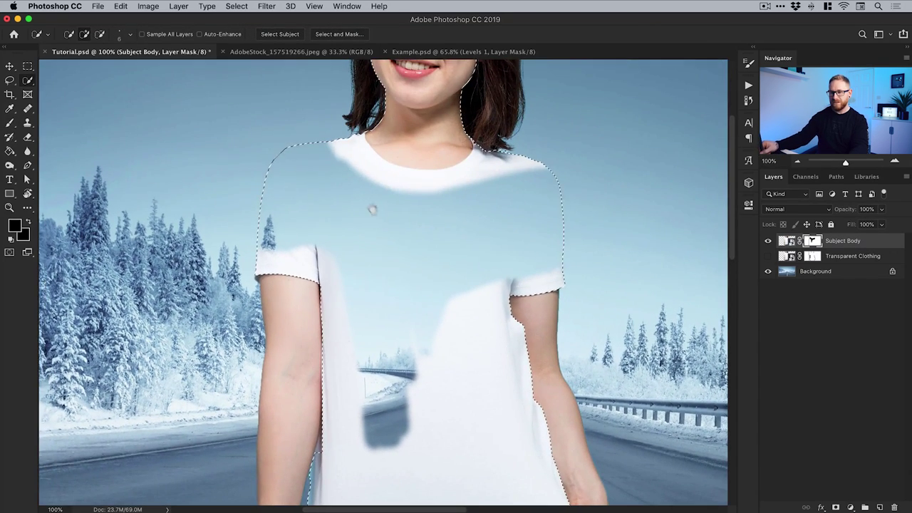
drag(403, 146, 404, 245)
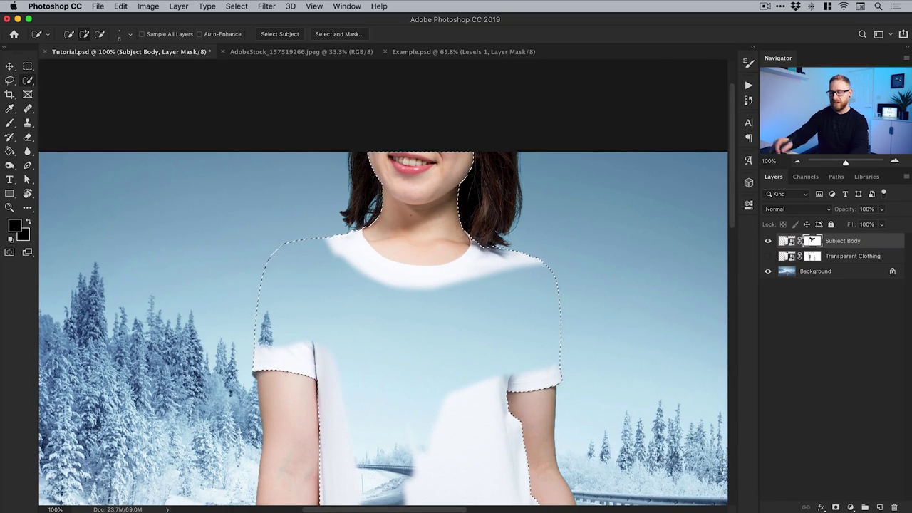
key(super+equal)
key(super+equal)
scroll(504, 284, up, 5)
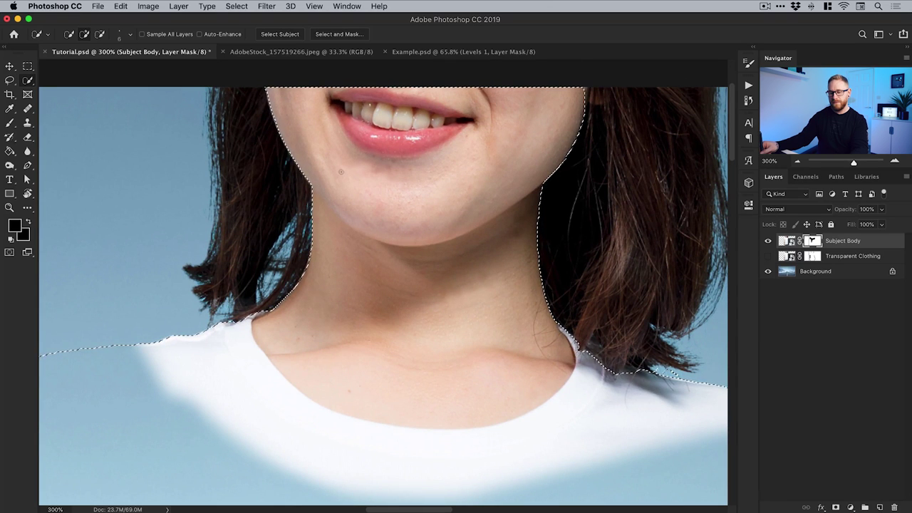
mouse_move(285, 100)
mouse_down()
mouse_move(384, 239)
mouse_move(398, 321)
mouse_move(370, 362)
mouse_up()
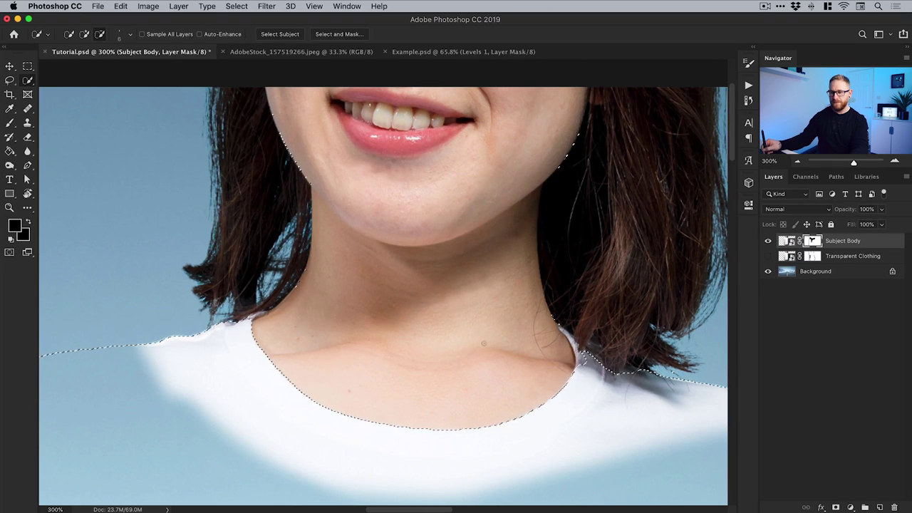
key(super+minus)
key(super+minus)
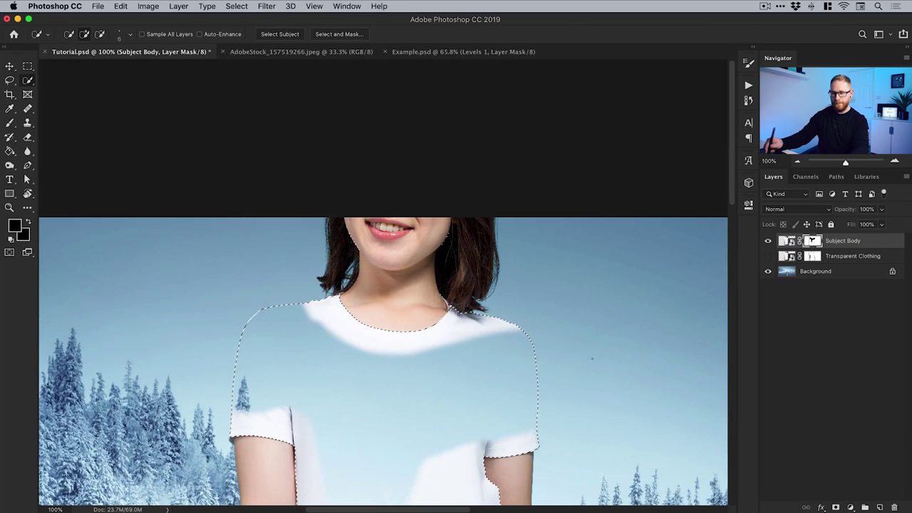
- Paint black over the whole T-shirt inside the selection on the Subject Body mask, enlarging the brush to 175 px
drag(447, 330, 433, 213)
key(b)
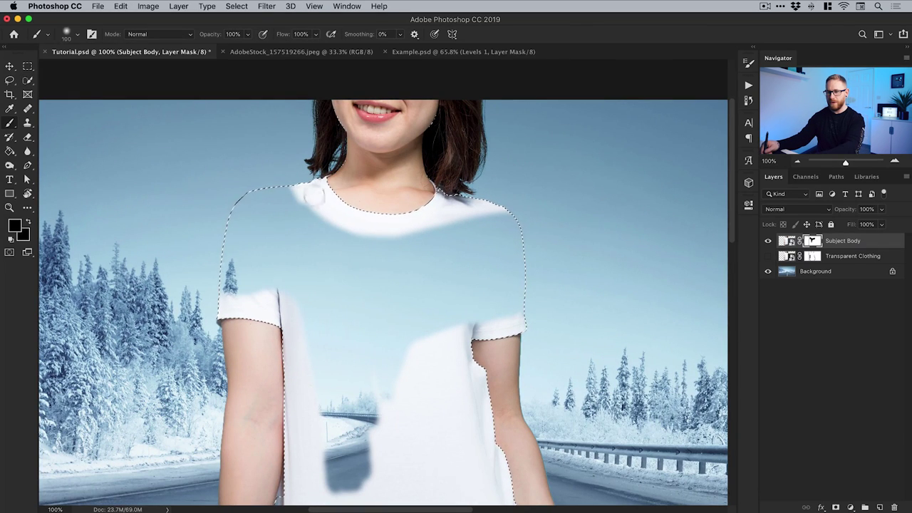
mouse_move(307, 191)
mouse_down()
mouse_move(405, 241)
mouse_move(368, 241)
mouse_up()
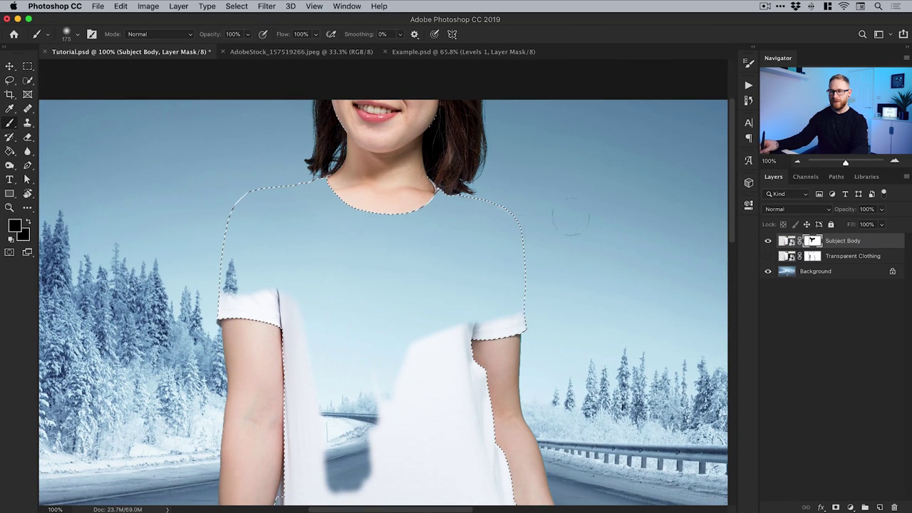
scroll(570, 217, down, 5)
mouse_move(271, 188)
mouse_down()
mouse_move(340, 427)
mouse_move(314, 404)
mouse_up()
drag(314, 404, 303, 320)
mouse_move(302, 335)
mouse_down()
mouse_move(292, 421)
mouse_move(335, 428)
mouse_move(375, 172)
mouse_move(402, 428)
mouse_move(435, 143)
mouse_move(485, 420)
mouse_move(470, 136)
mouse_up()
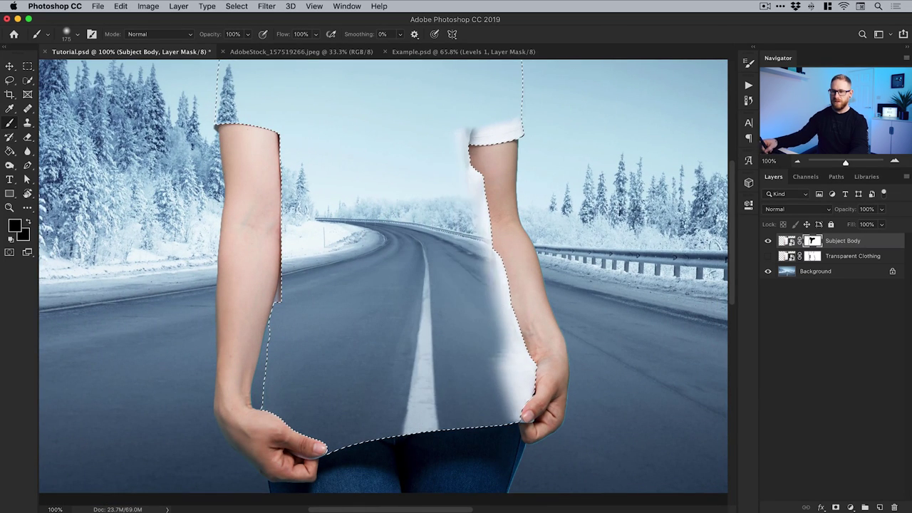
mouse_move(520, 413)
mouse_down()
mouse_move(474, 139)
mouse_move(478, 152)
mouse_up()
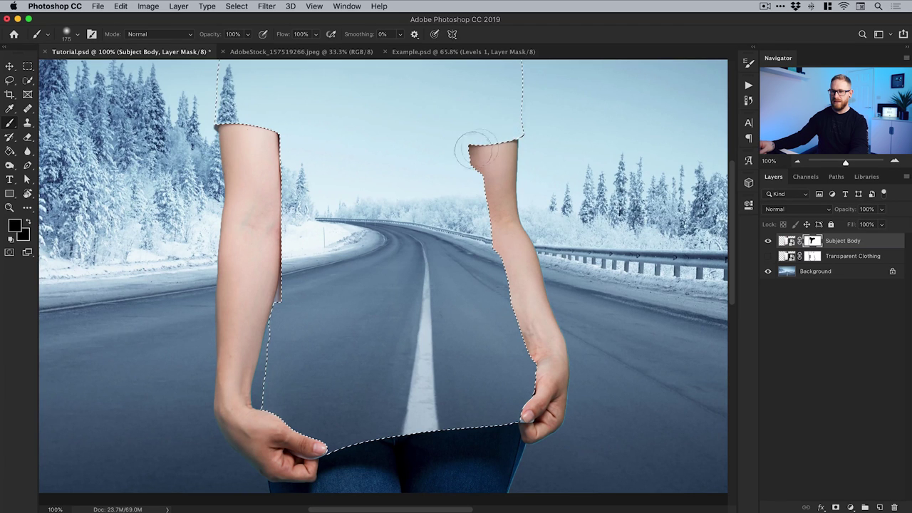
- Deselect the T-shirt, fit the image in view and show the Transparent Clothing layer
key(super+minus)
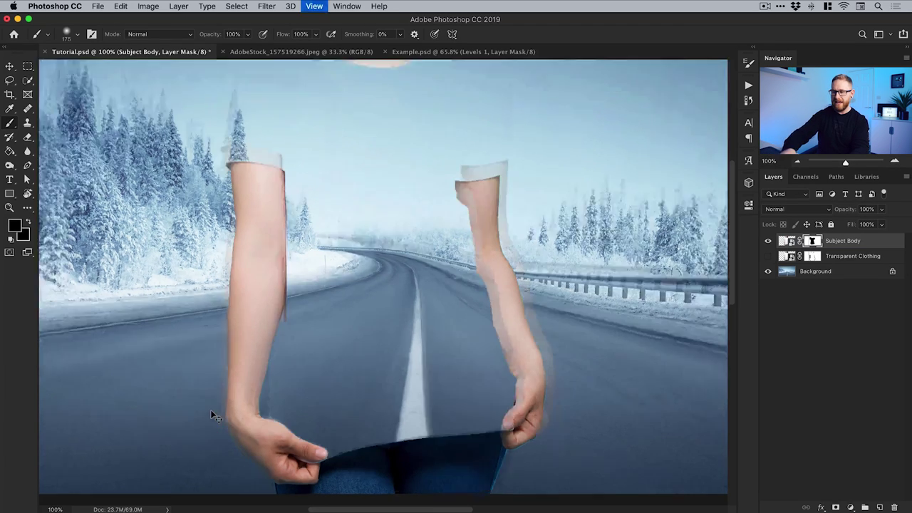
key(v)
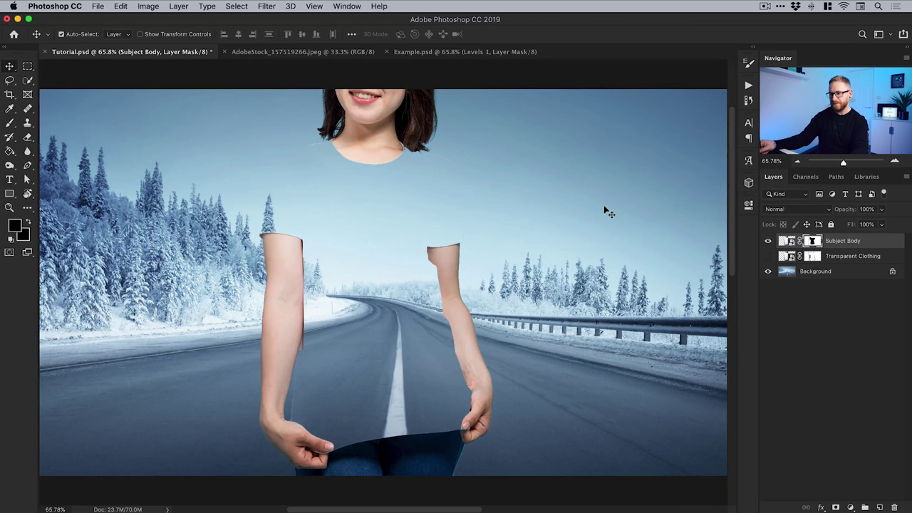
click(768, 258)
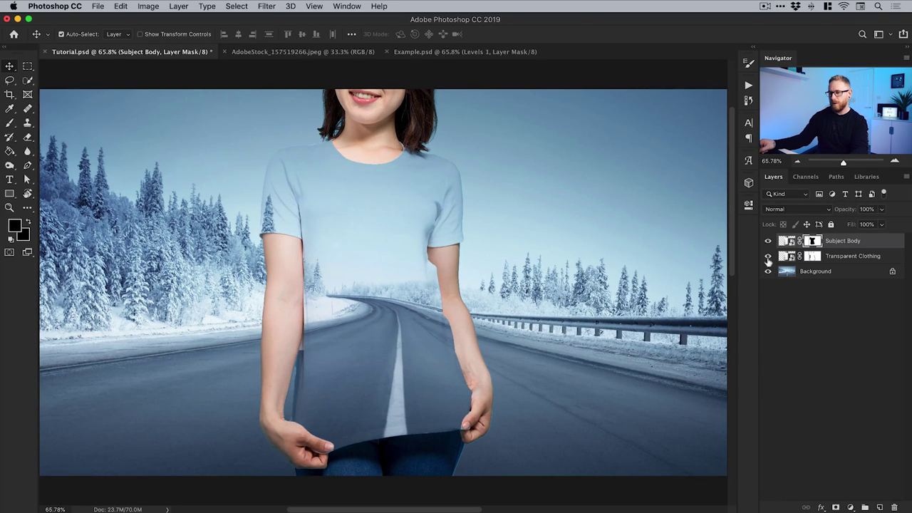
- Compare the Subject Body and Transparent Clothing layers by viewing each one alone and both together
click(769, 256)
click(769, 241)
click(768, 257)
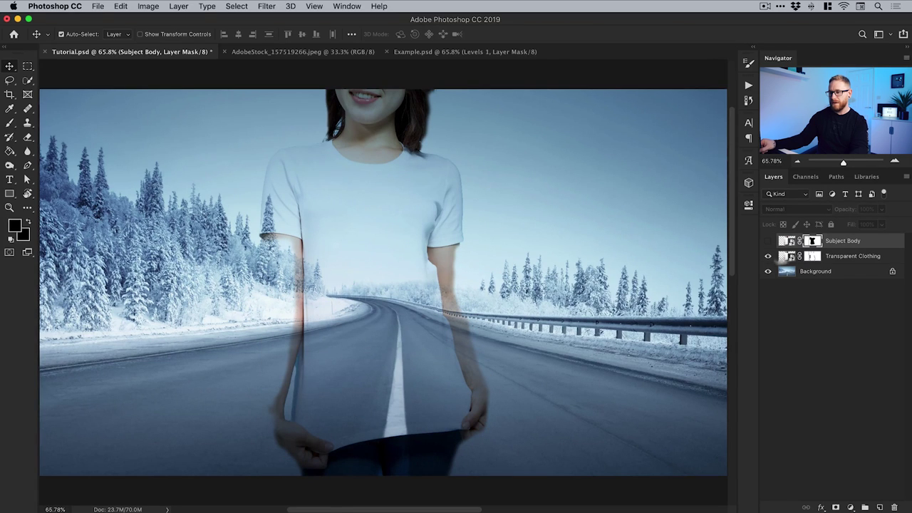
click(843, 257)
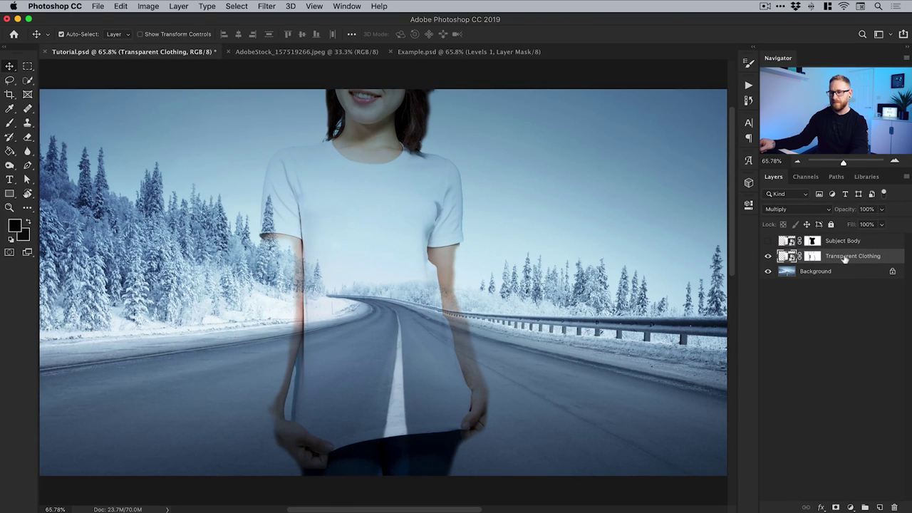
click(768, 257)
click(768, 241)
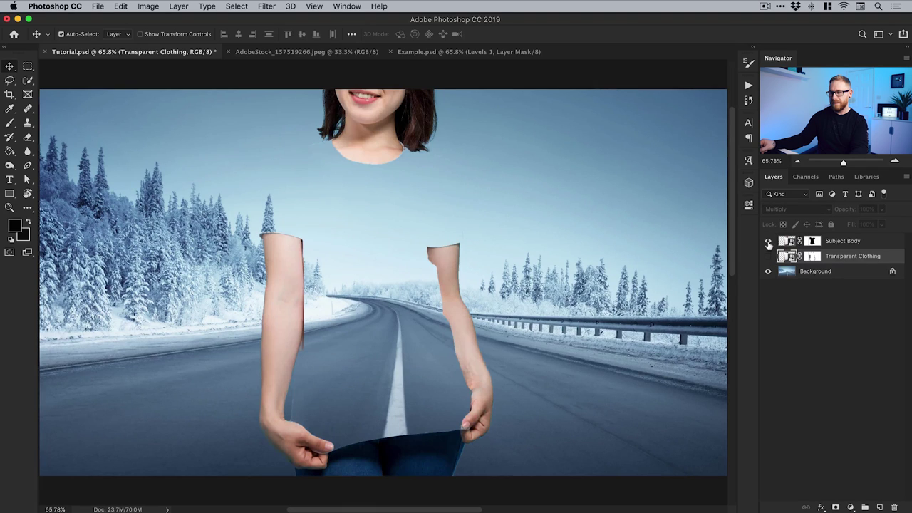
click(836, 242)
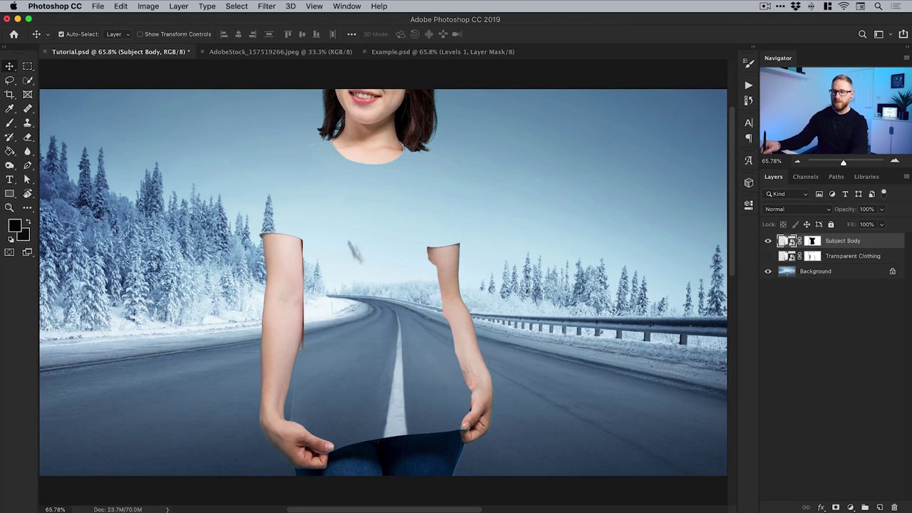
click(768, 257)
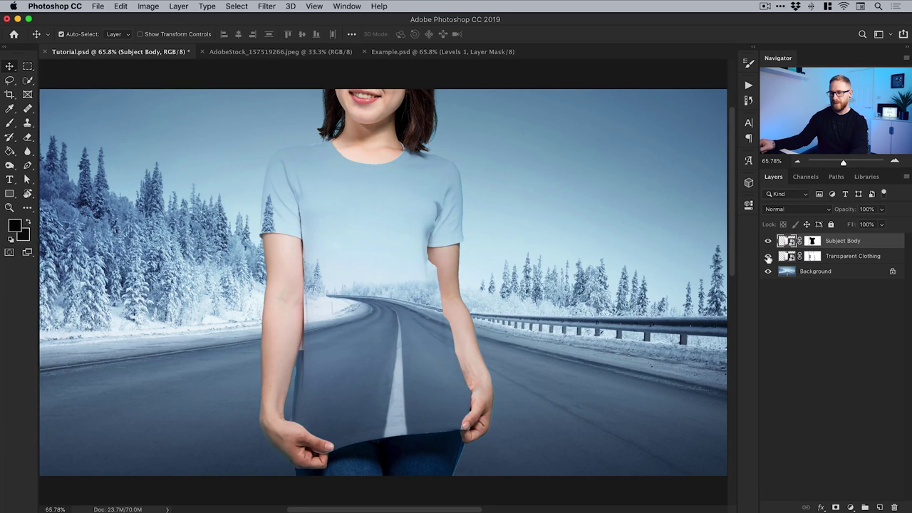
- Add a Levels adjustment above Transparent Clothing, set its shadow input to 48 and clip it to that layer
click(848, 258)
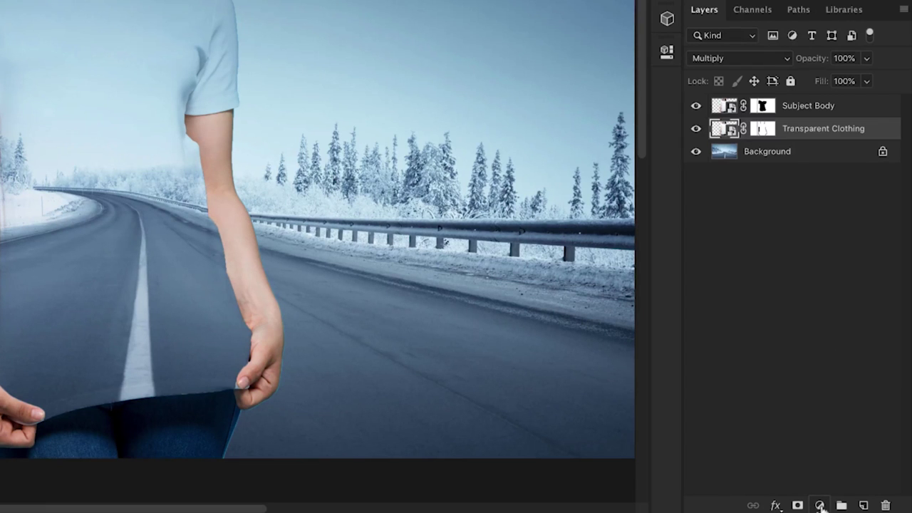
click(819, 506)
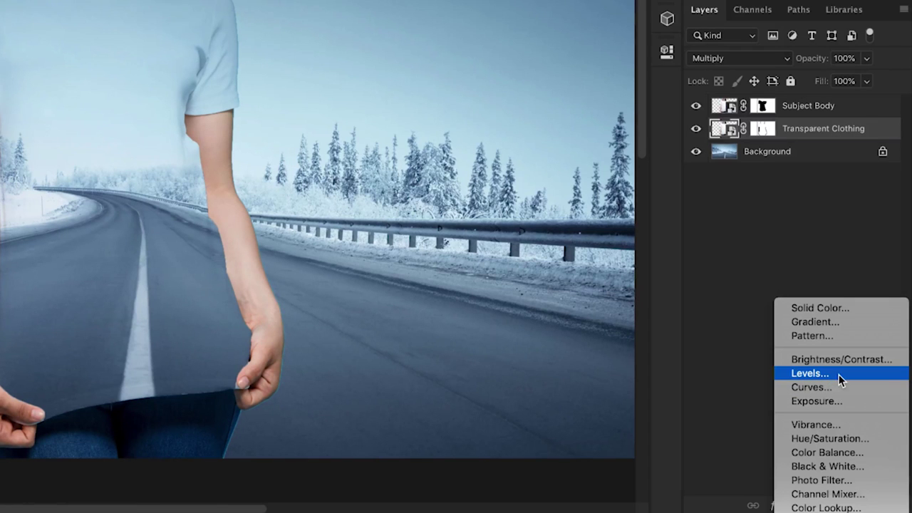
click(839, 375)
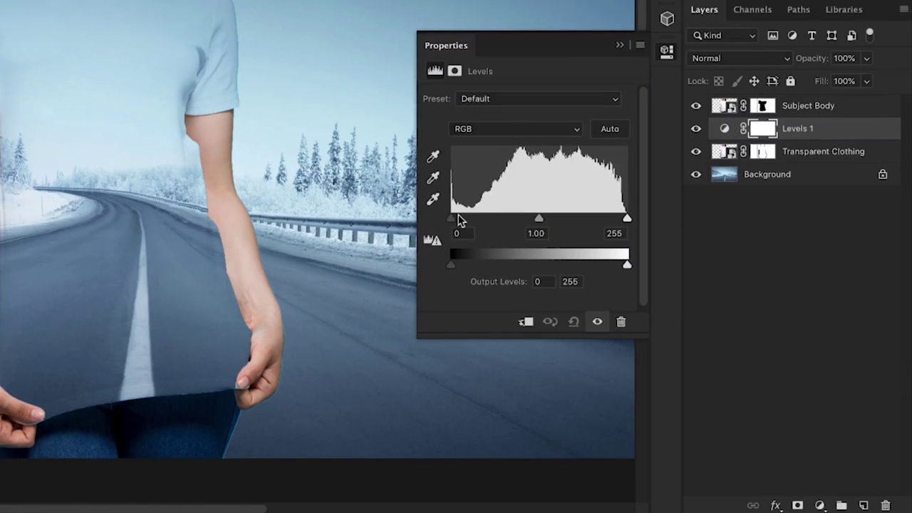
drag(452, 217, 484, 218)
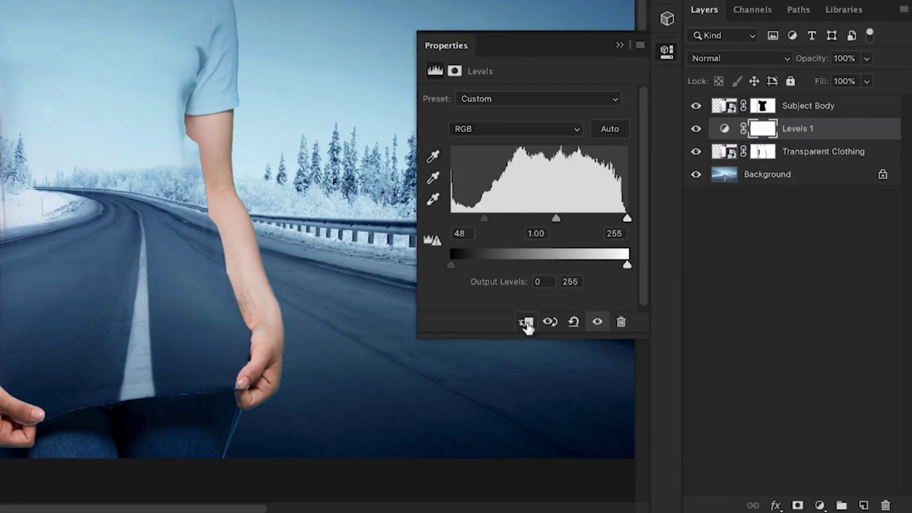
click(527, 324)
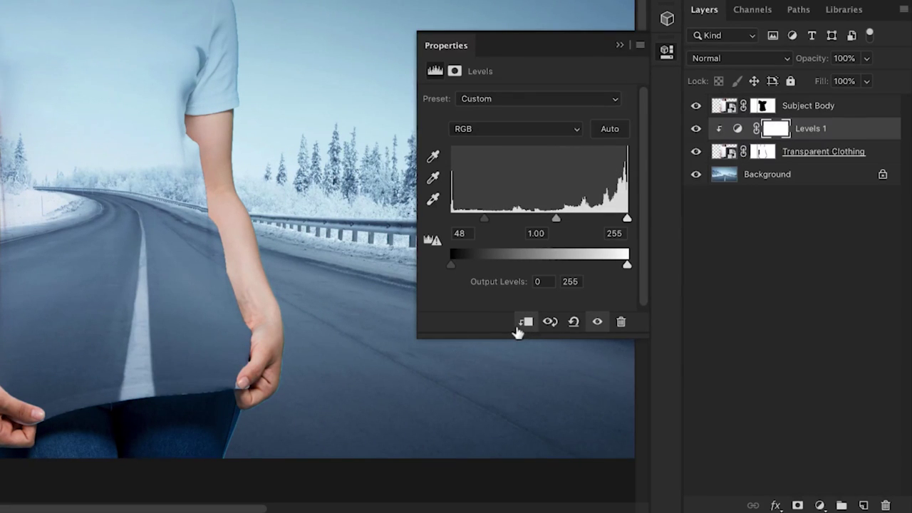
- Set the clipped Levels adjustment's shadow input to 22 and midtones to 0.45, leaving highlights at 255
drag(485, 223, 467, 218)
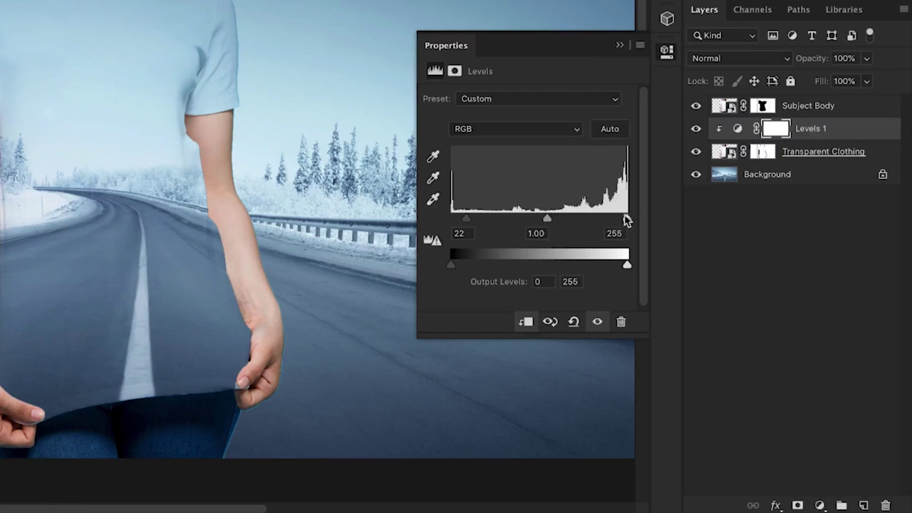
drag(625, 221, 599, 219)
drag(547, 218, 568, 214)
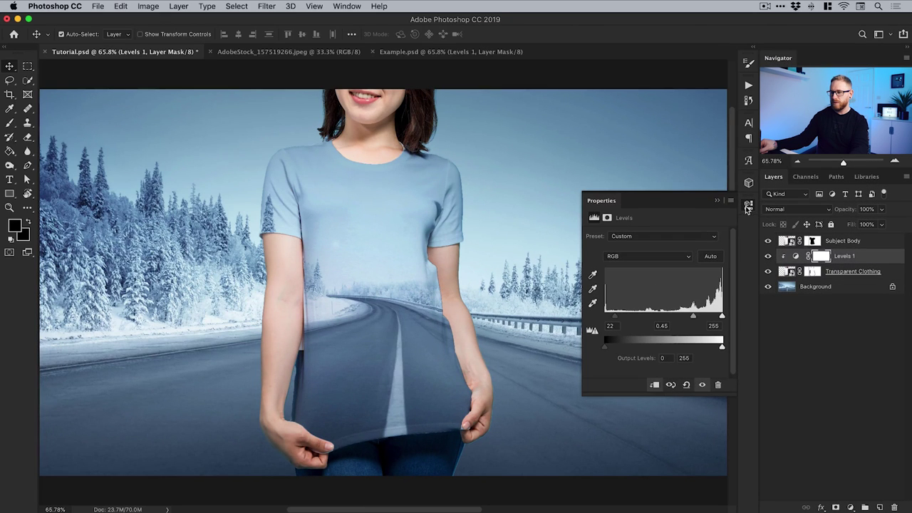
click(748, 207)
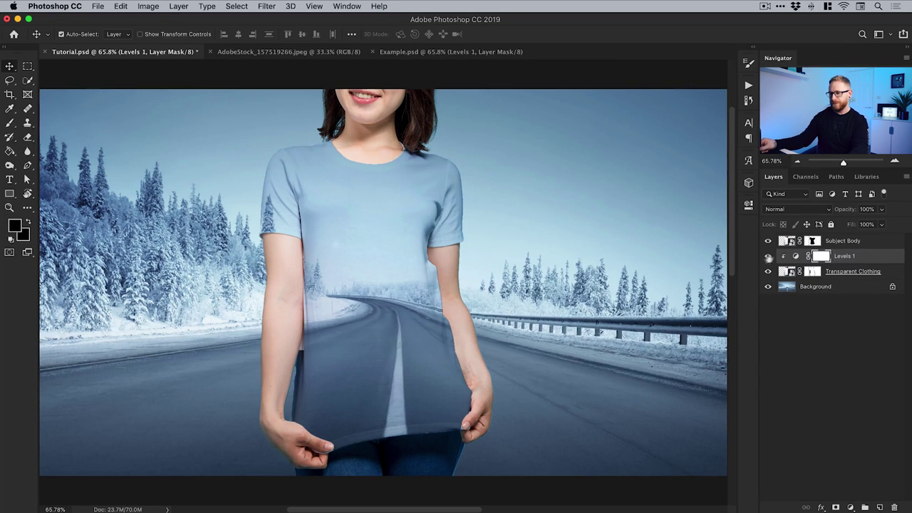
- Group Subject Body, Levels 1 and Transparent Clothing as "Subject" and add a layer mask to the group
click(844, 244)
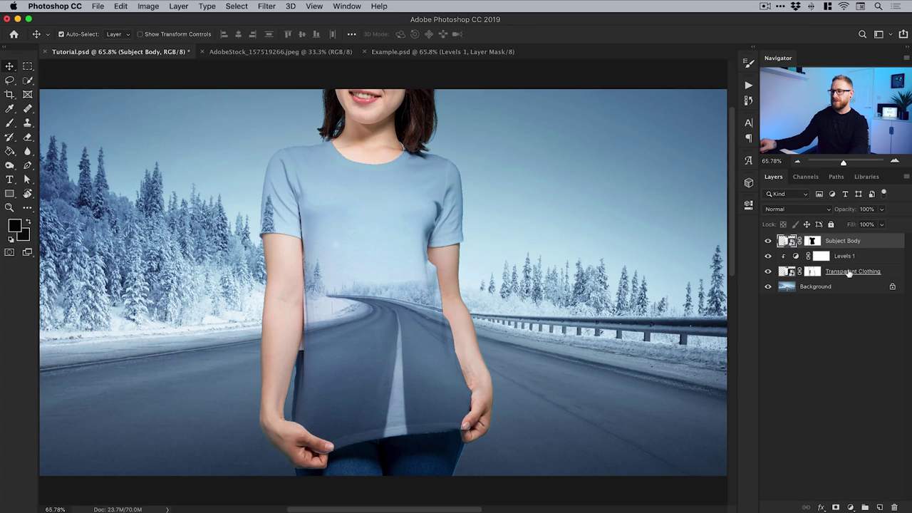
shift+click(849, 274)
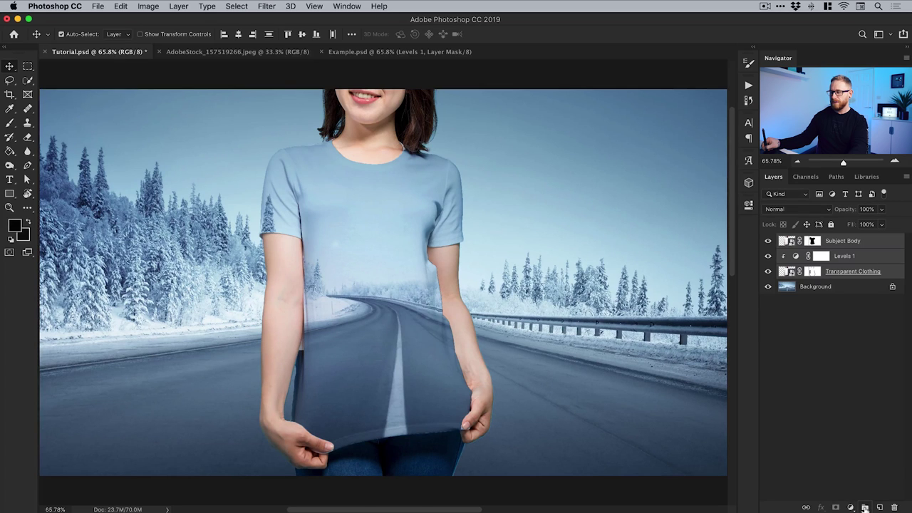
click(865, 509)
double_click(811, 240)
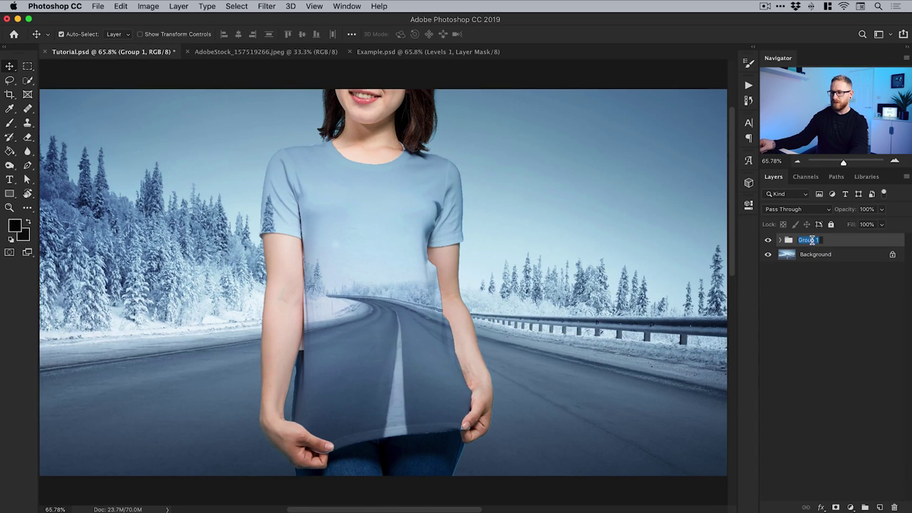
text(Subject)
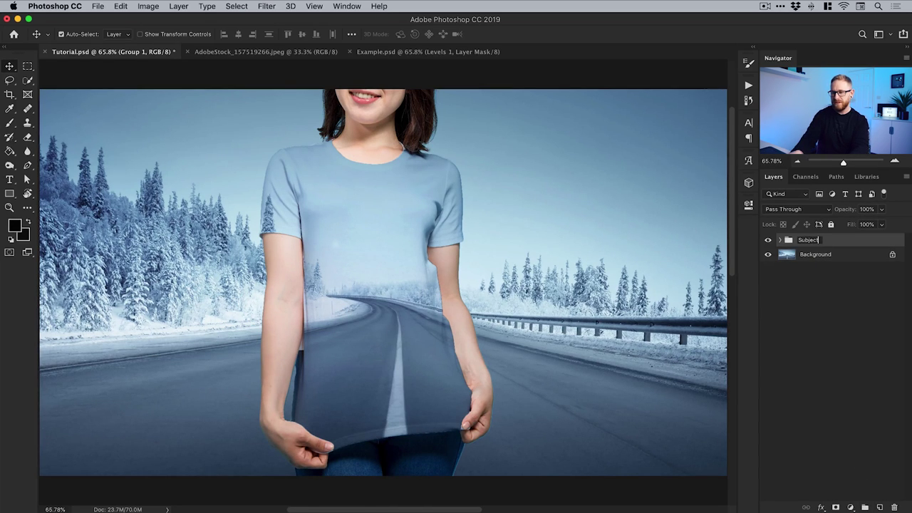
key(Return)
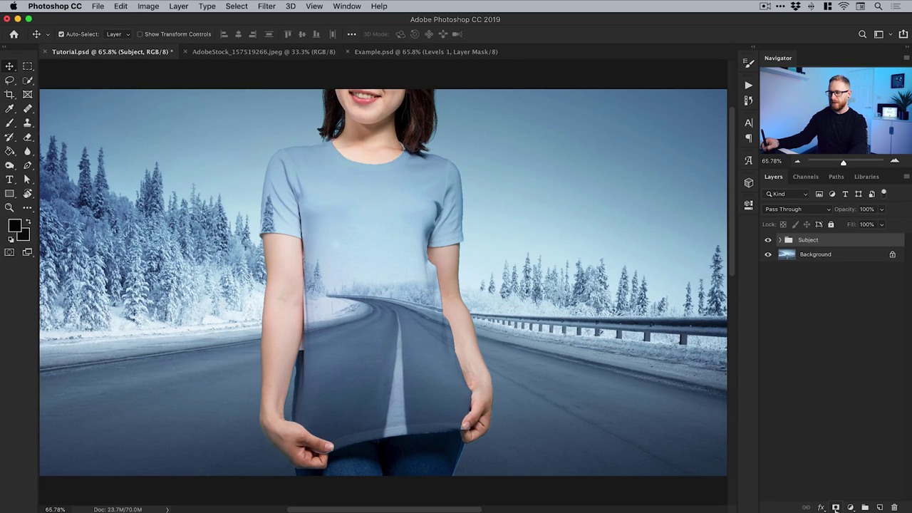
click(837, 509)
- Paint black on the Subject group's mask along the arm's outer edge below the sleeve with a 5 px soft brush
key(z)
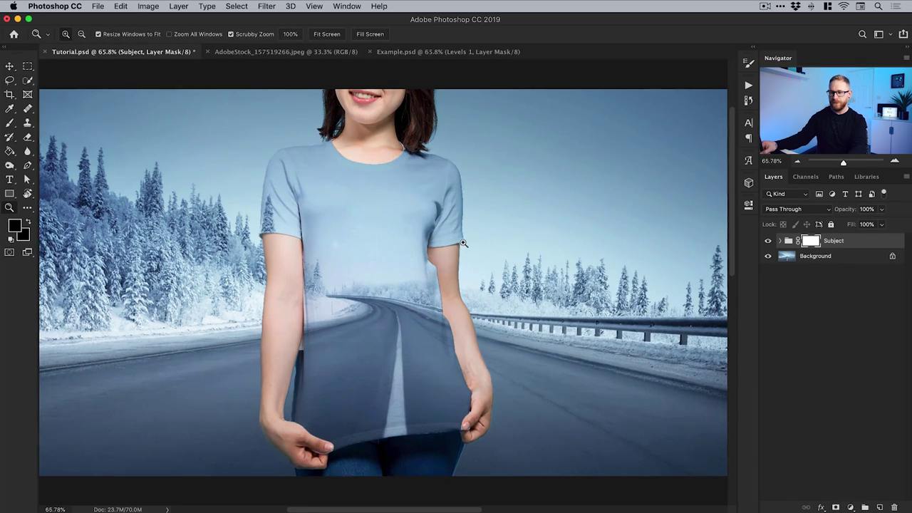
click(464, 244)
click(459, 268)
click(459, 267)
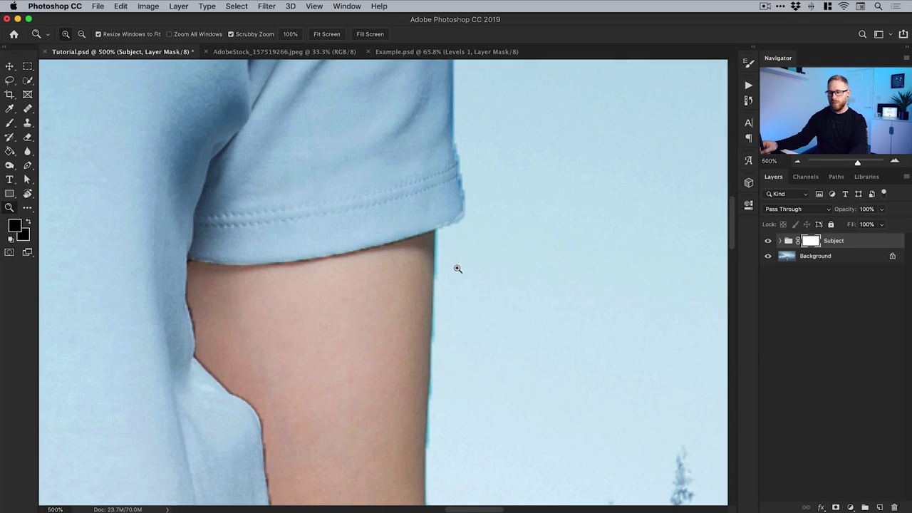
key(b)
key(bracketleft)
key(bracketleft)
key(bracketleft)
key(bracketleft)
key(bracketleft)
key(bracketleft)
key(bracketleft)
key(bracketleft)
key(bracketleft)
key(bracketleft)
key(bracketleft)
key(bracketleft)
key(bracketleft)
key(bracketleft)
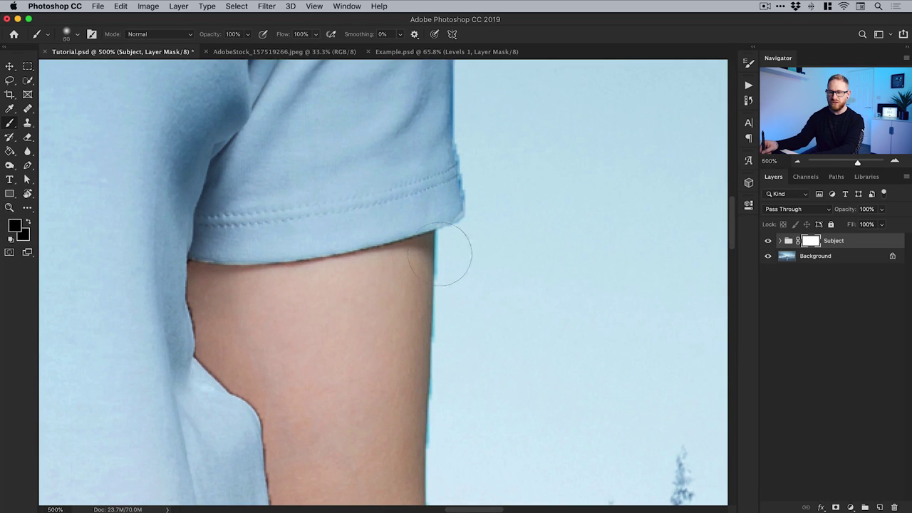
key(bracketleft)
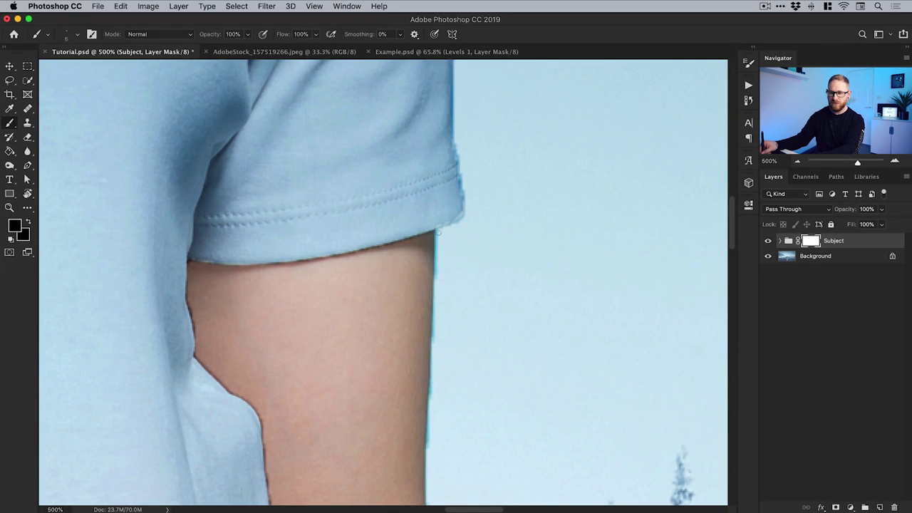
key(bracketleft)
click(77, 34)
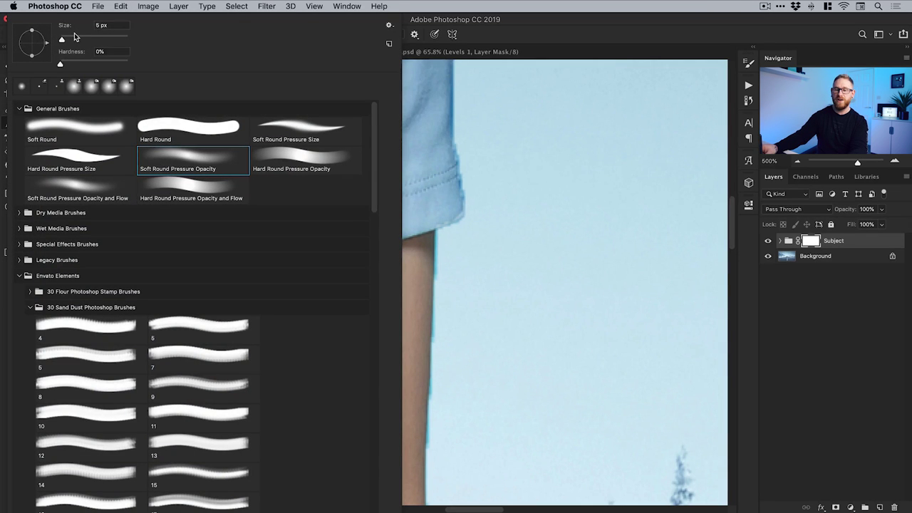
click(441, 242)
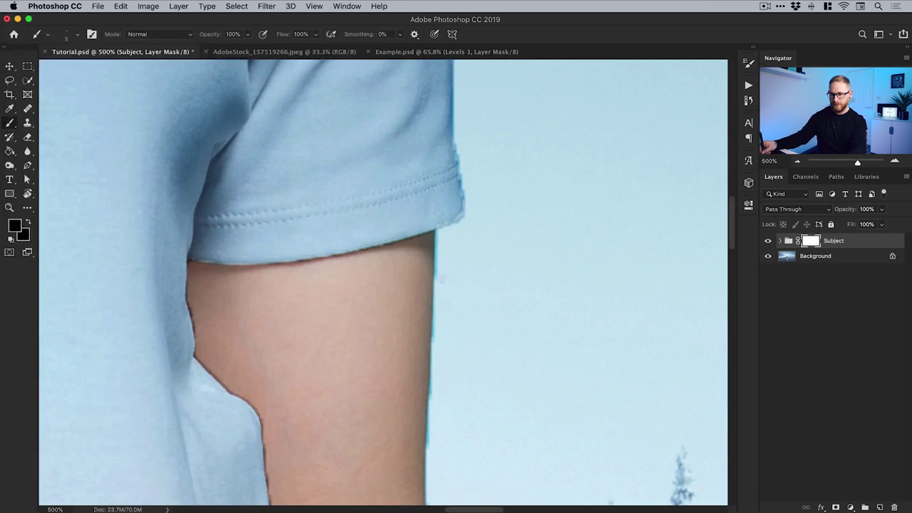
super+click(436, 242)
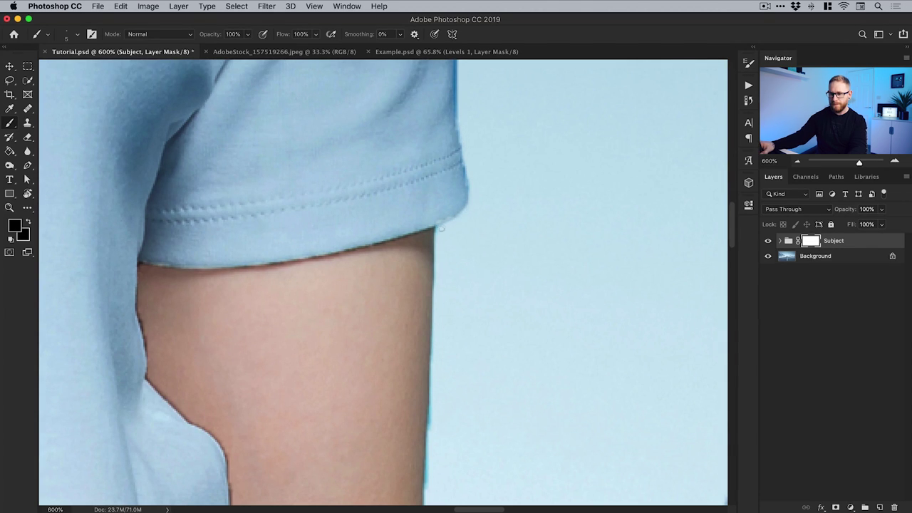
drag(440, 230, 437, 271)
drag(434, 331, 424, 204)
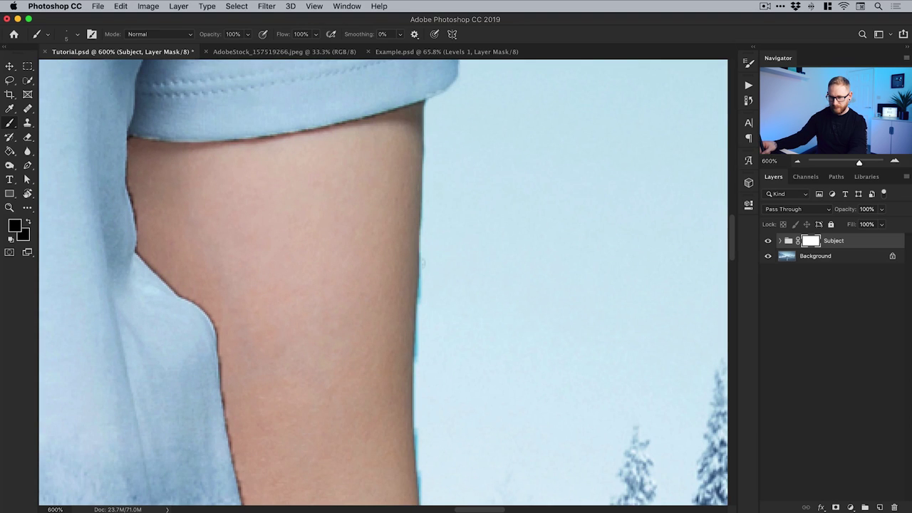
scroll(415, 256, down, 5)
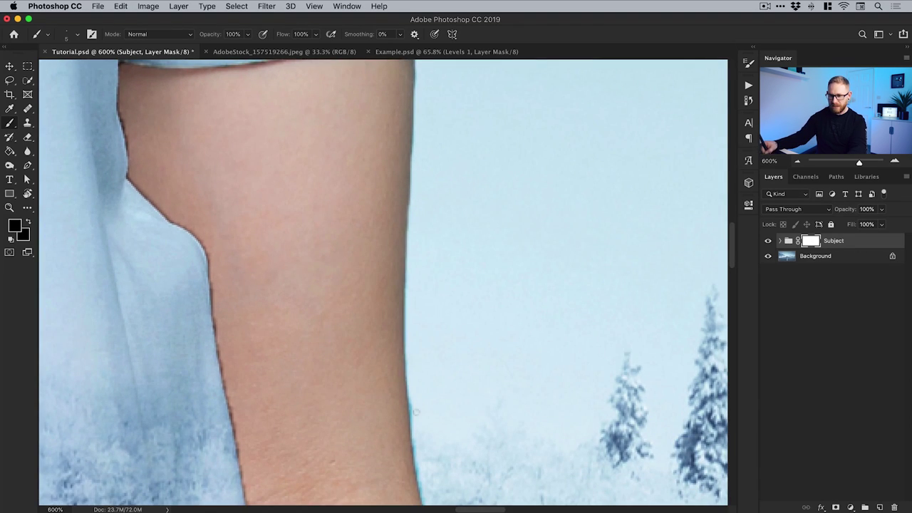
scroll(416, 370, down, 3)
drag(396, 283, 400, 349)
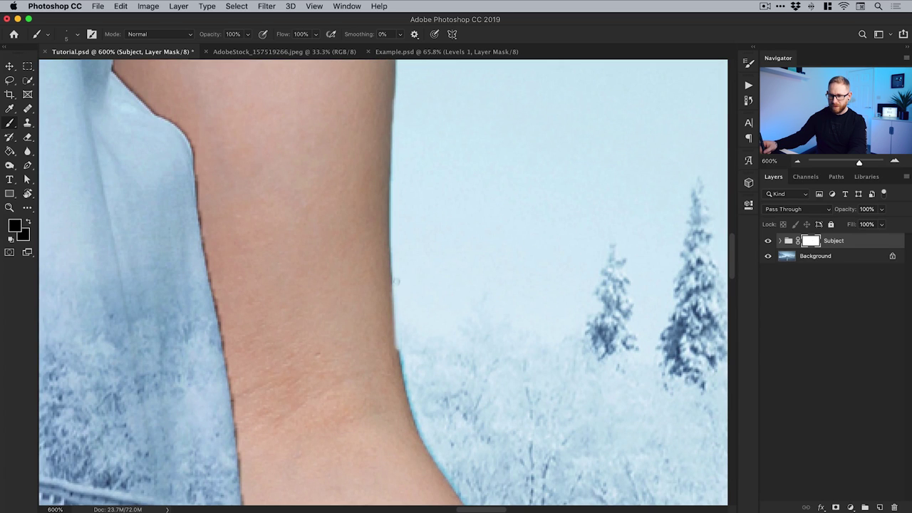
key(super+z)
key(super+z)
- Paint away the blue fringe along the arm's outer edge near the elbow on the Subject mask with a 3 px brush
key(z)
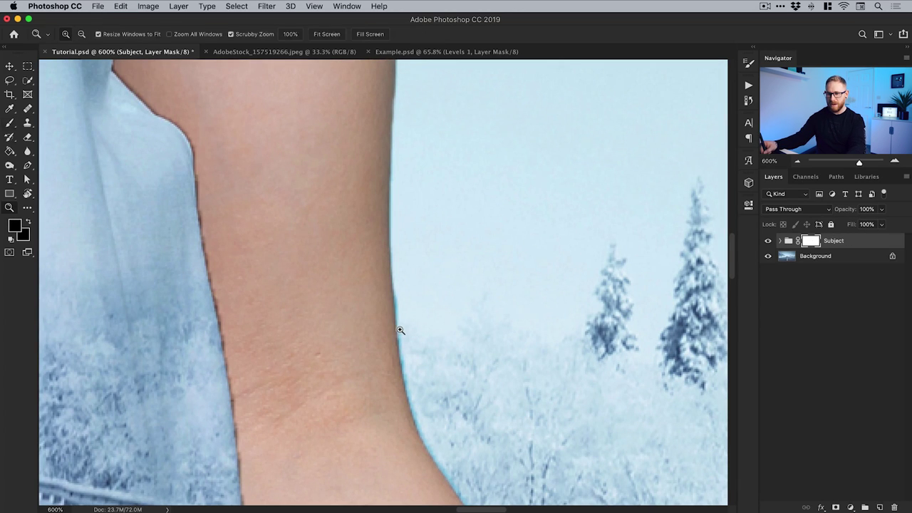
click(401, 330)
click(402, 331)
key(b)
key([)
key([)
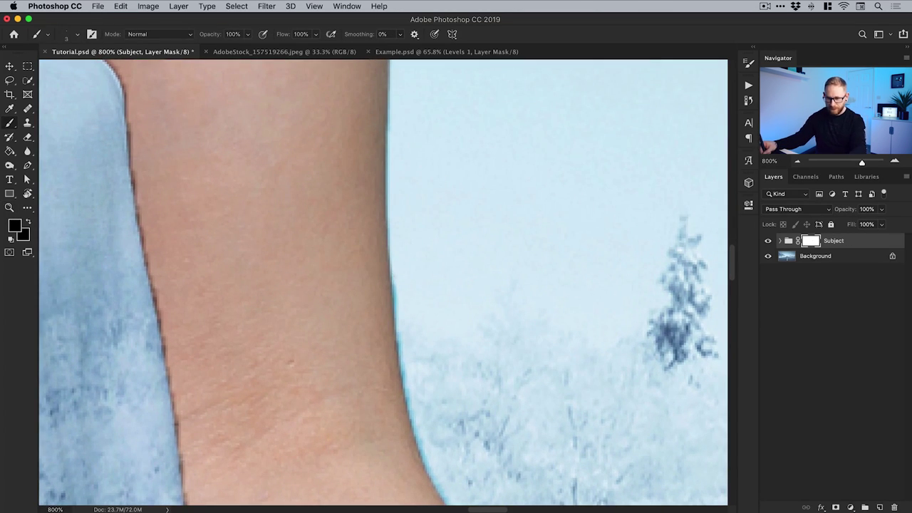
drag(392, 268, 403, 344)
drag(397, 313, 404, 371)
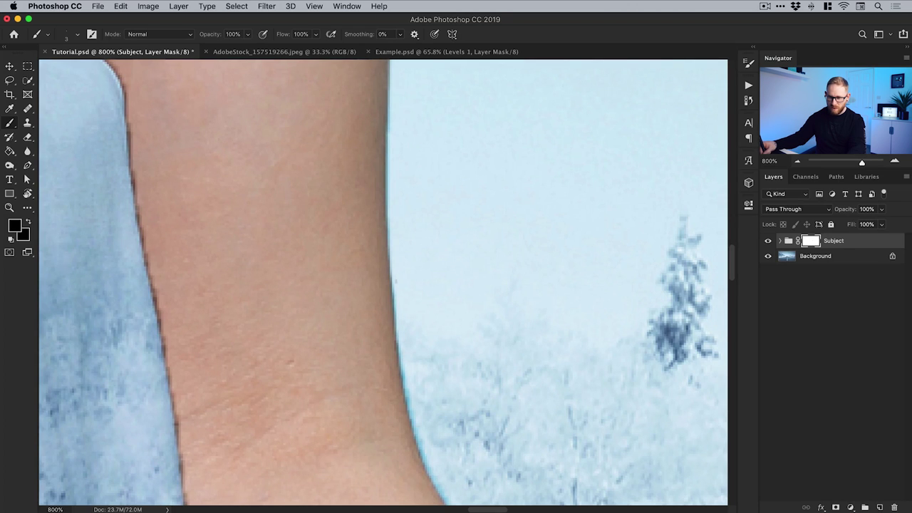
drag(396, 282, 407, 396)
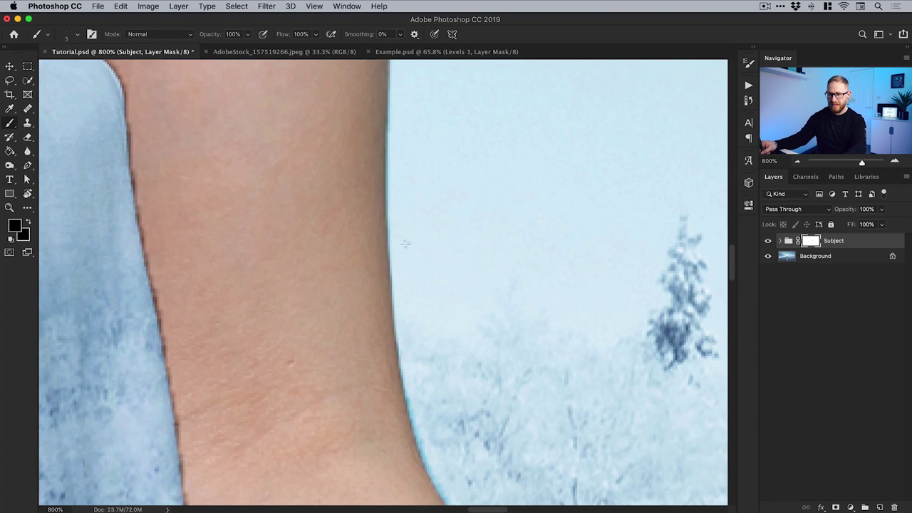
key(m)
mouse_move(375, 254)
mouse_down()
mouse_move(414, 341)
mouse_move(378, 255)
mouse_move(382, 336)
mouse_move(377, 307)
mouse_move(385, 335)
mouse_move(389, 256)
mouse_up()
key(b)
key(super+d)
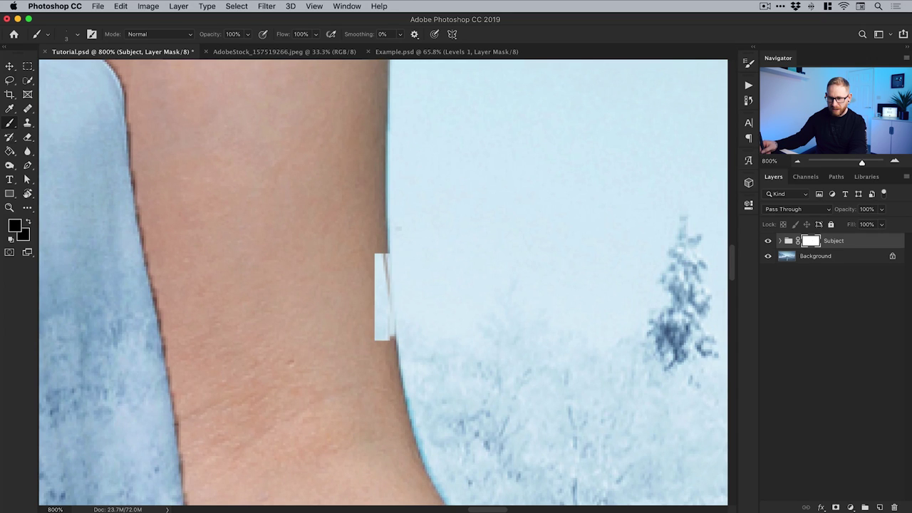
key(z)
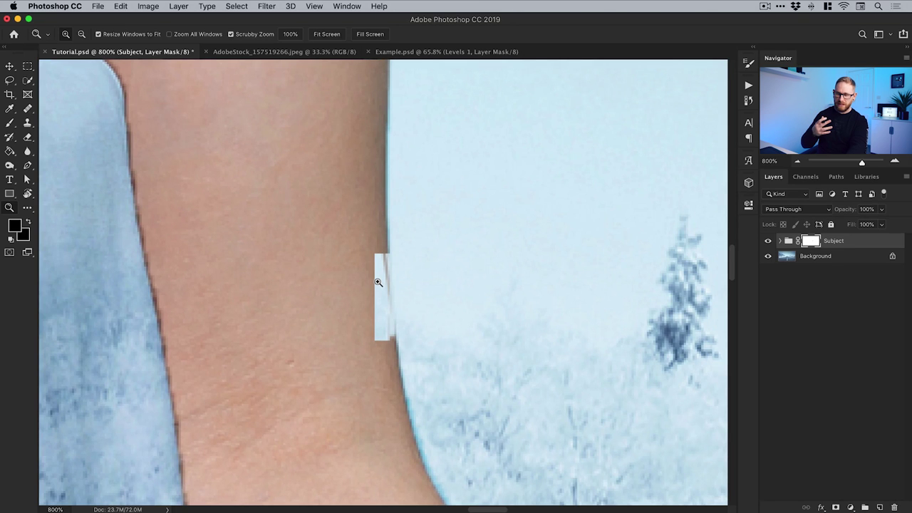
key(super+z)
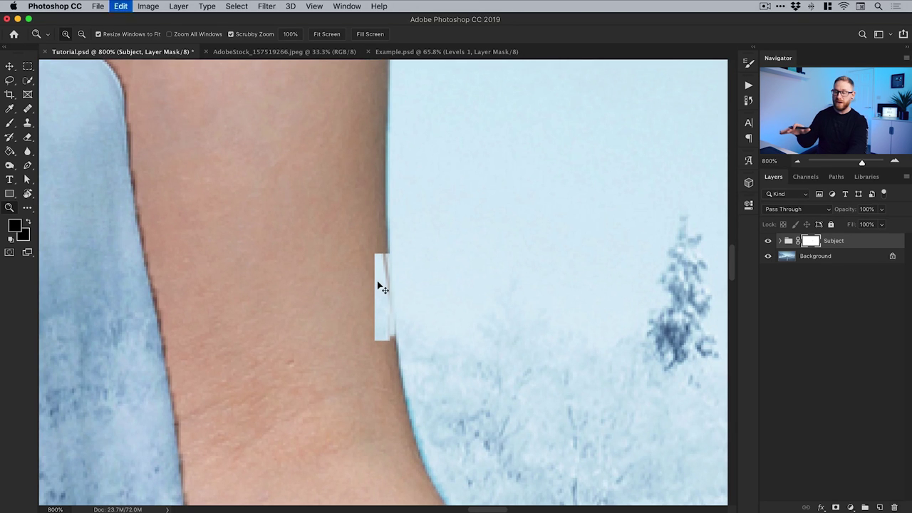
key(super+d)
key(super+z)
key(super+z)
key(super+z)
- Paint black on the Subject mask with the 3 px brush along the forearm's outer edge from the elbow down past the guardrail
mouse_move(406, 344)
mouse_down()
mouse_move(313, 201)
mouse_move(313, 240)
mouse_move(337, 330)
mouse_up()
key(b)
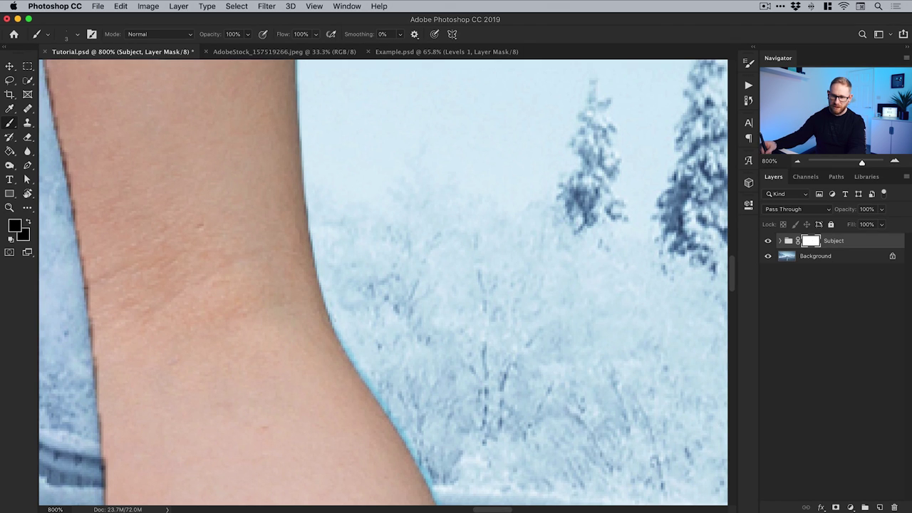
mouse_move(337, 328)
mouse_down()
mouse_move(378, 394)
mouse_move(339, 306)
mouse_move(350, 332)
mouse_up()
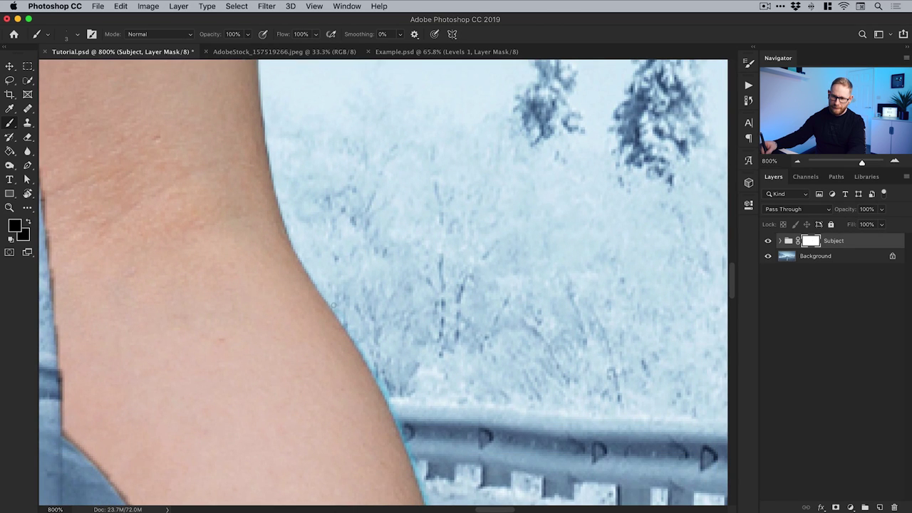
mouse_move(380, 387)
mouse_down()
mouse_move(403, 434)
mouse_move(354, 280)
mouse_move(380, 384)
mouse_up()
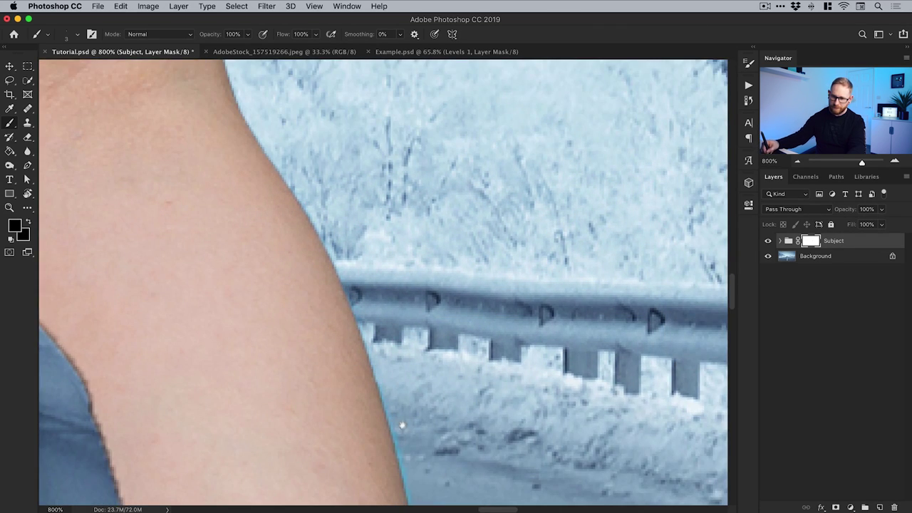
drag(402, 426, 377, 315)
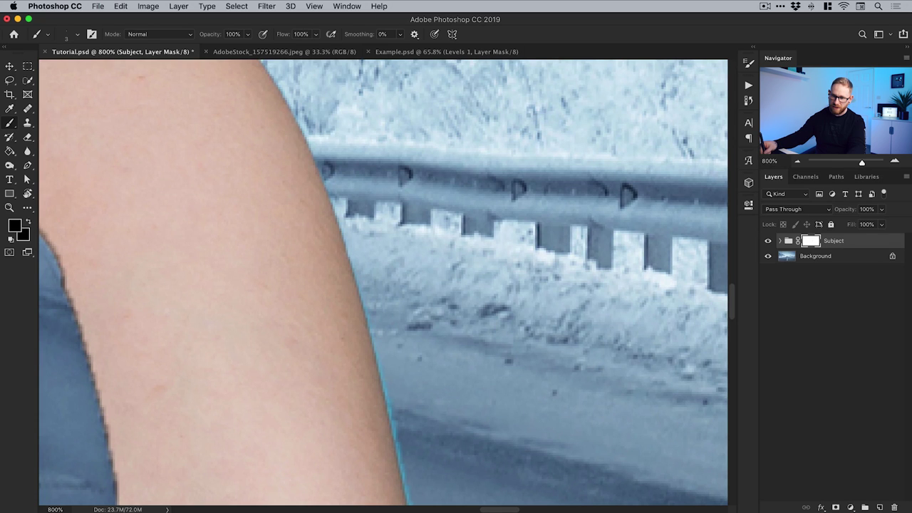
drag(388, 399, 379, 313)
drag(350, 211, 386, 362)
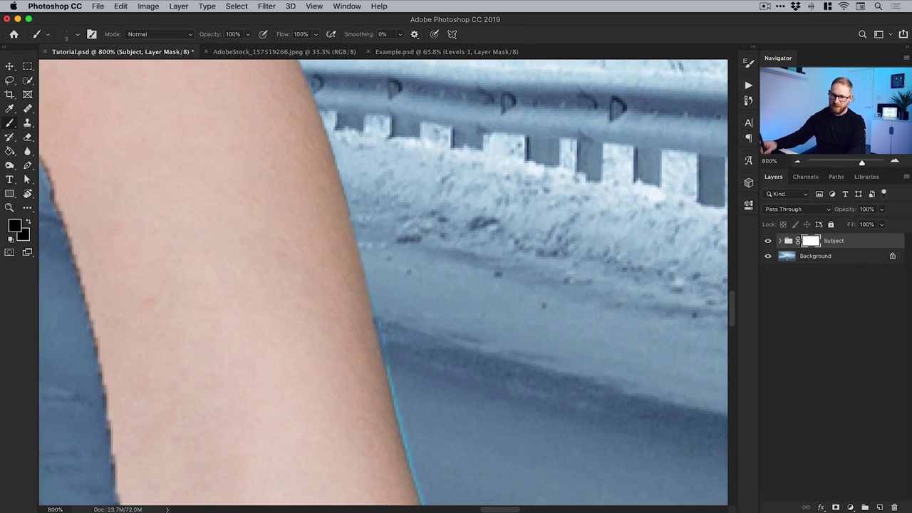
- Continue masking the blue fringe along the lower forearm's outer edge over the road with the 3 px brush
drag(413, 391, 367, 246)
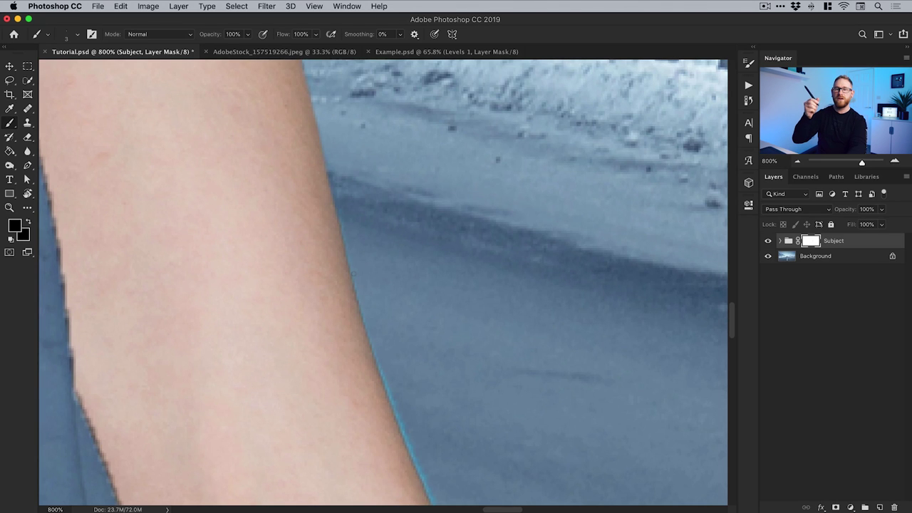
drag(463, 357, 342, 240)
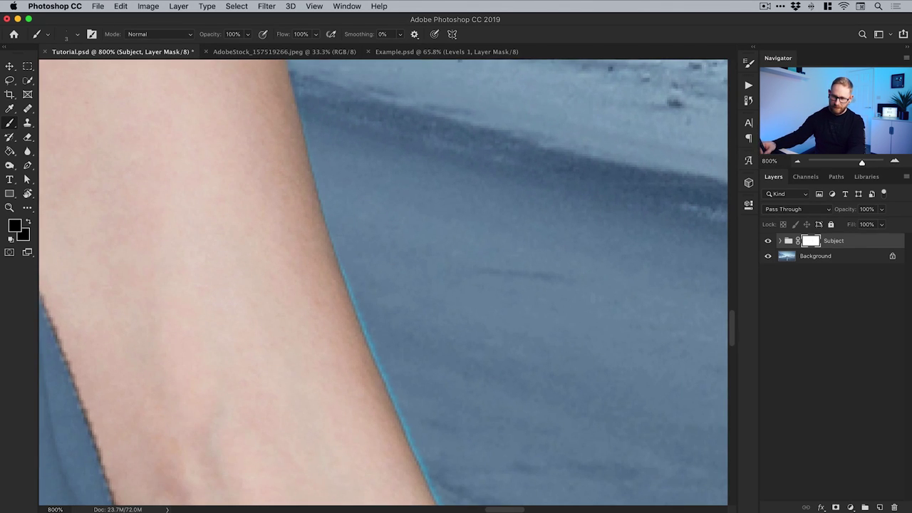
right_click(381, 285)
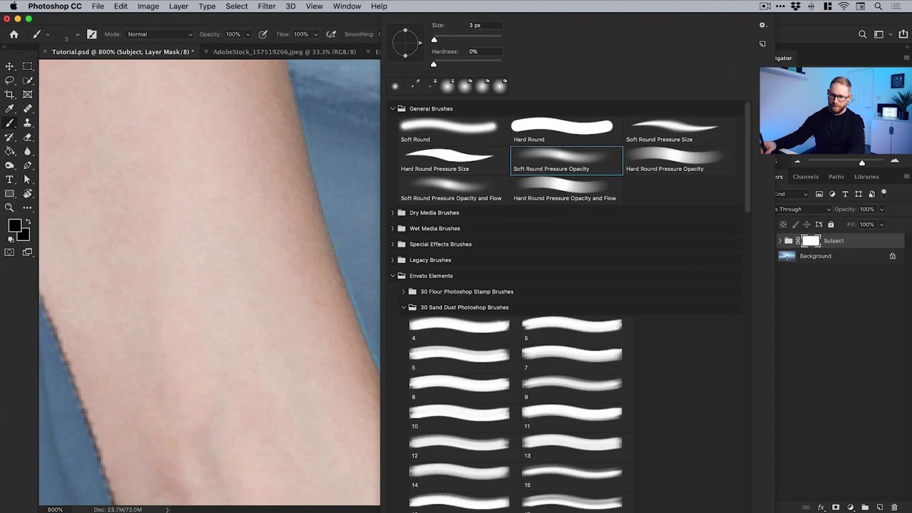
key(Escape)
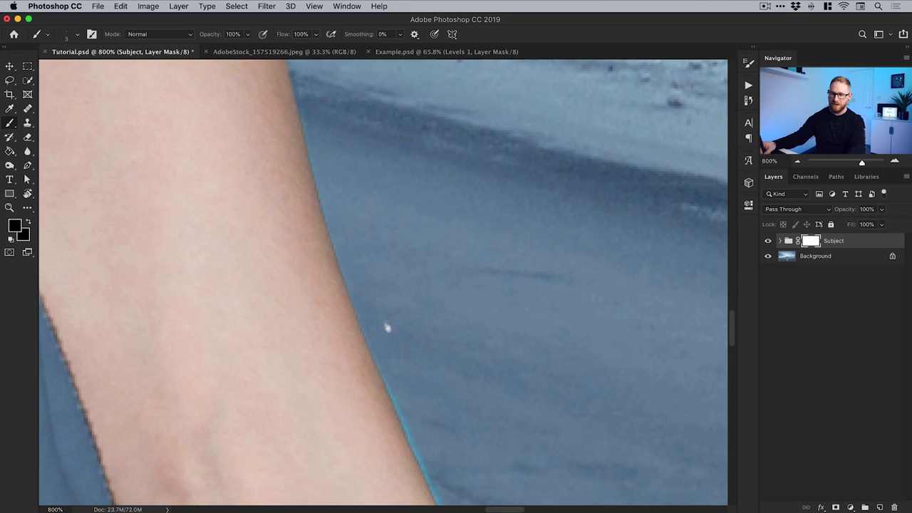
drag(387, 326, 427, 378)
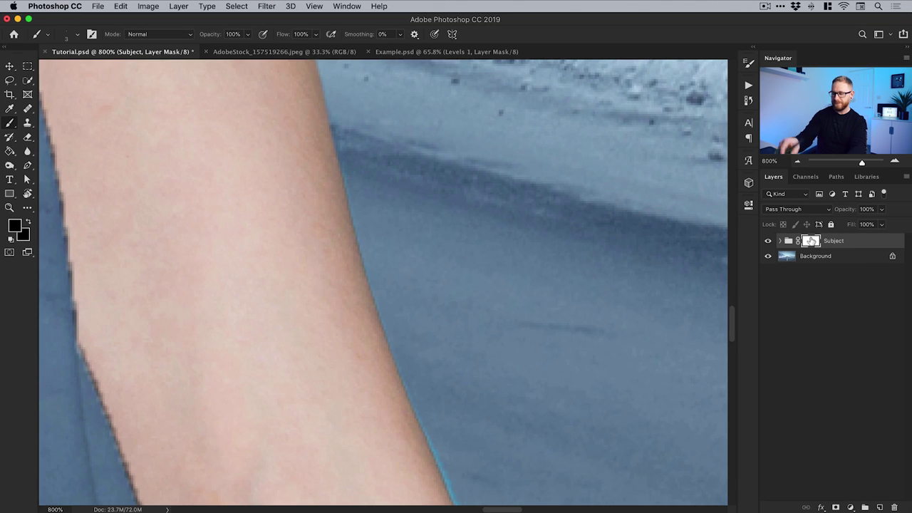
- Mask the blue fringe along the jeans' outer edge and around the adjoining hand on the Subject mask with a 5 px brush
key(super+0)
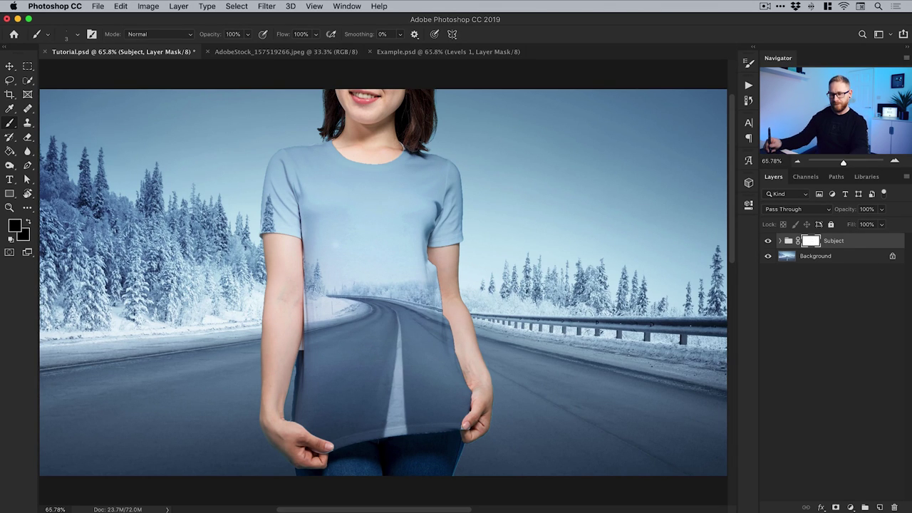
key(z)
drag(468, 453, 473, 404)
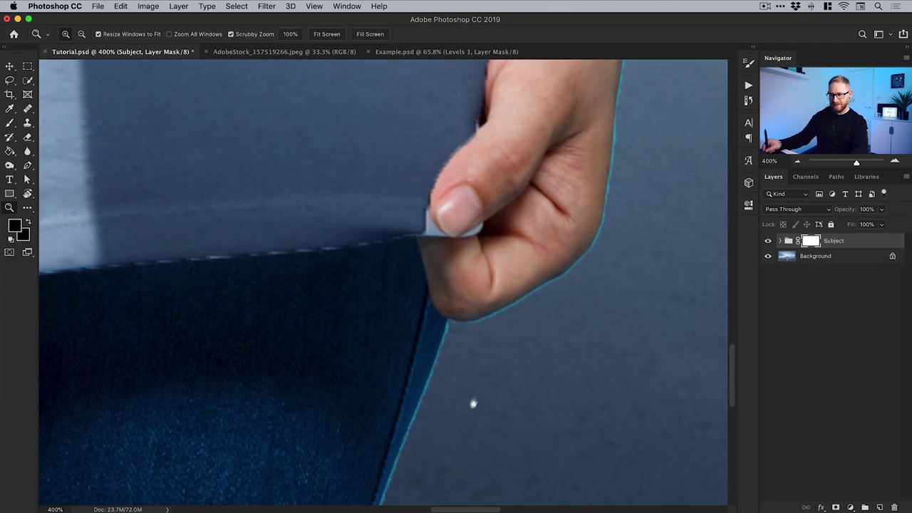
key(b)
scroll(429, 344, down, 3)
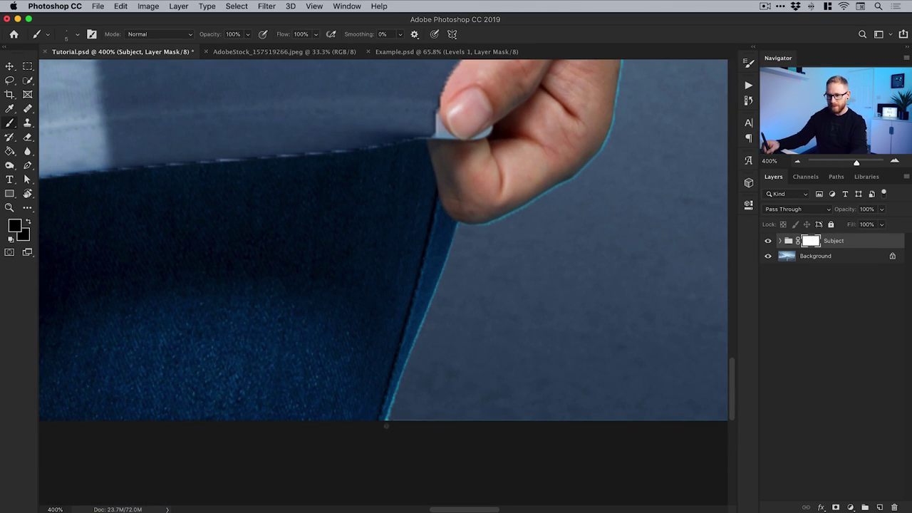
mouse_move(385, 426)
mouse_down()
mouse_move(395, 375)
mouse_move(432, 298)
mouse_up()
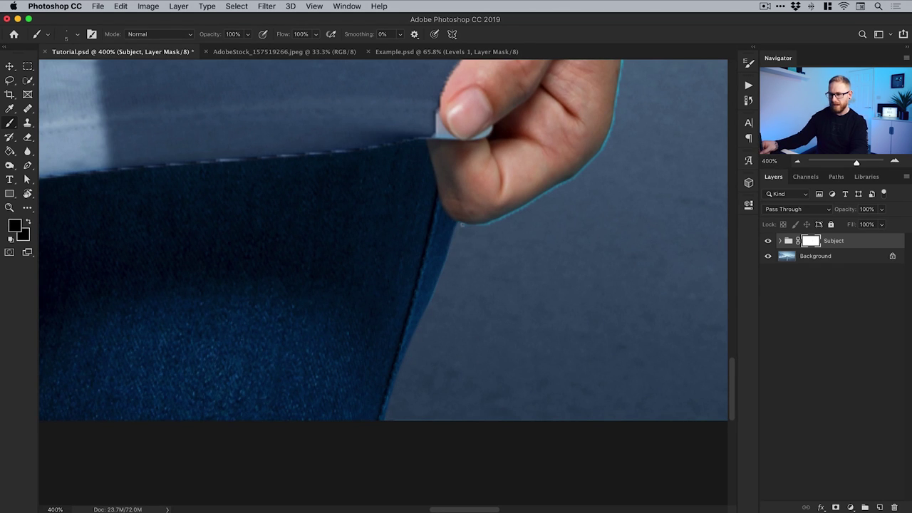
mouse_move(511, 215)
mouse_down()
mouse_move(558, 183)
mouse_move(503, 240)
mouse_up()
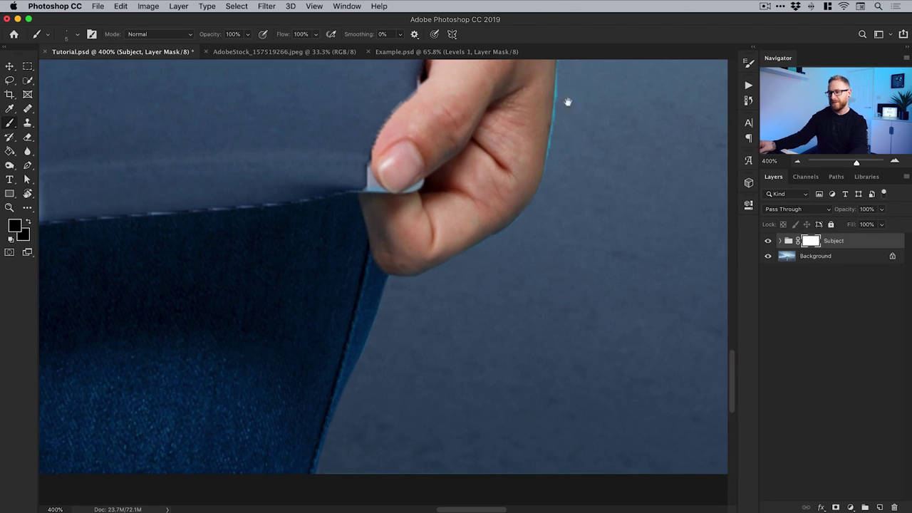
drag(566, 99, 541, 193)
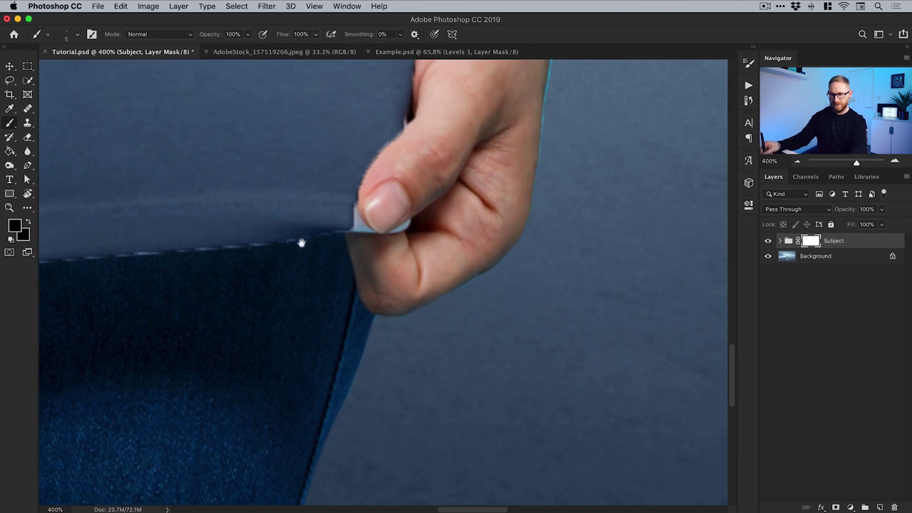
- Expand the Subject group and make the Subject Body layer's mask active with black as the foreground colour
drag(302, 243, 363, 308)
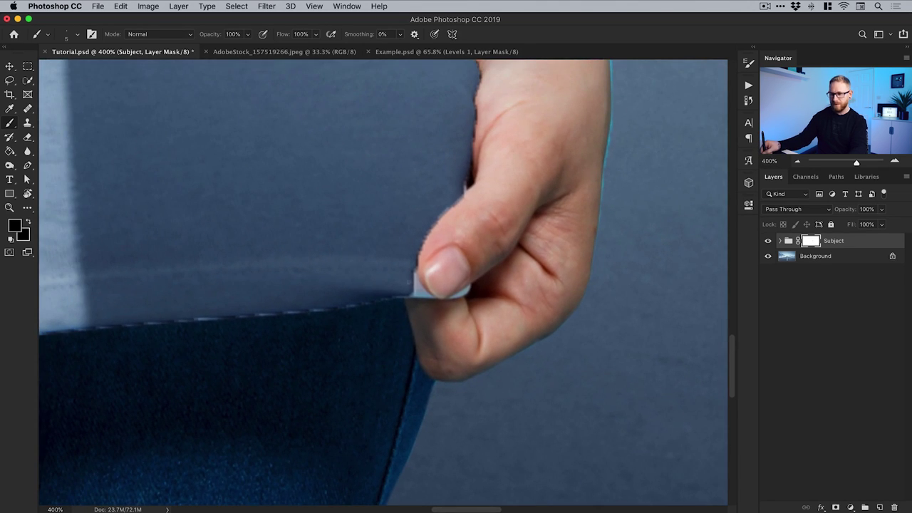
click(780, 241)
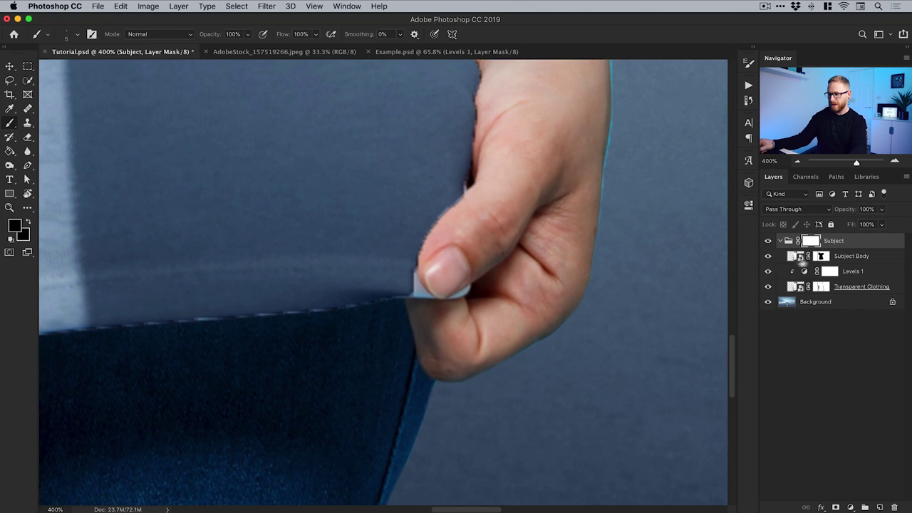
click(767, 257)
click(767, 257)
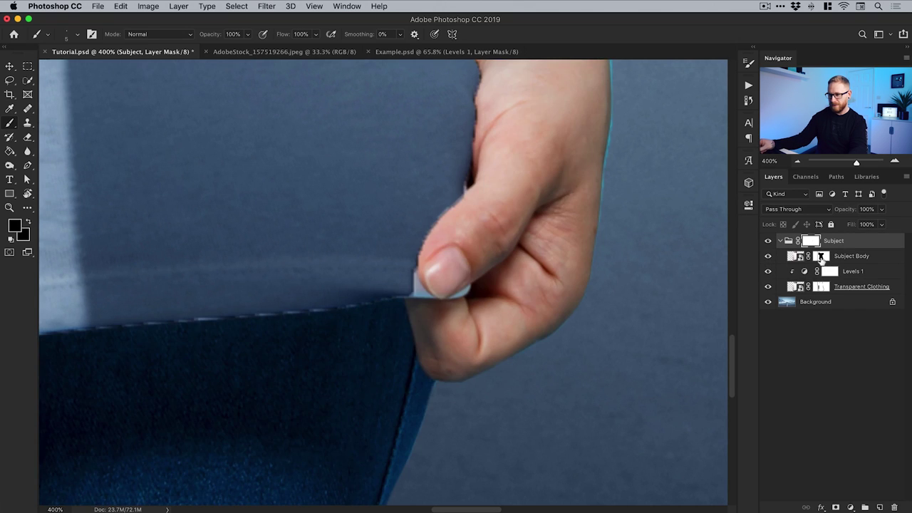
click(822, 258)
key(d)
key(x)
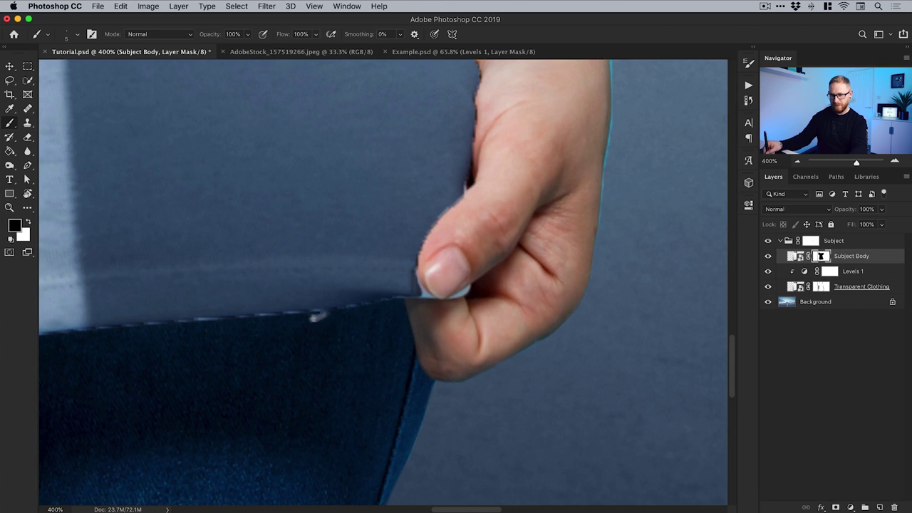
- Paint black on the Subject Body mask along the shirt's bottom hem to hide the light edge up to the thumb
scroll(318, 317, left, 5)
scroll(318, 317, down, 2)
drag(285, 286, 406, 277)
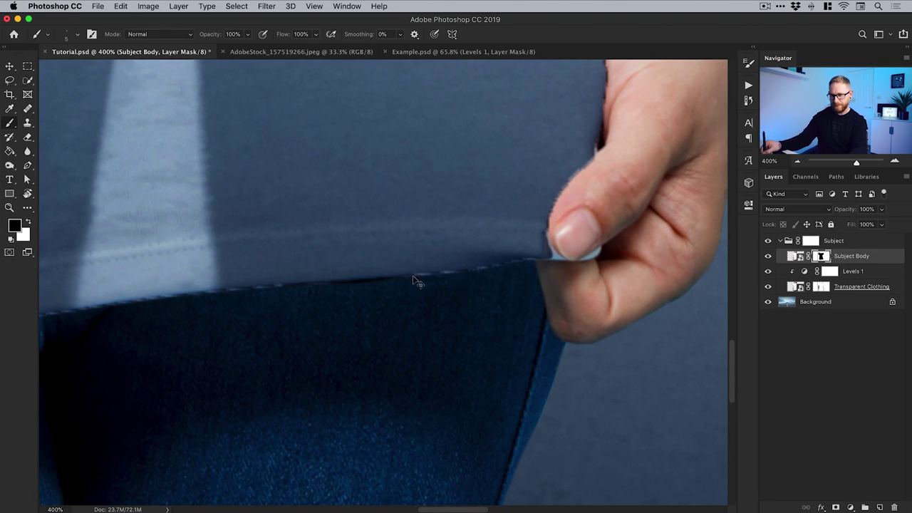
key(super+z)
key(x)
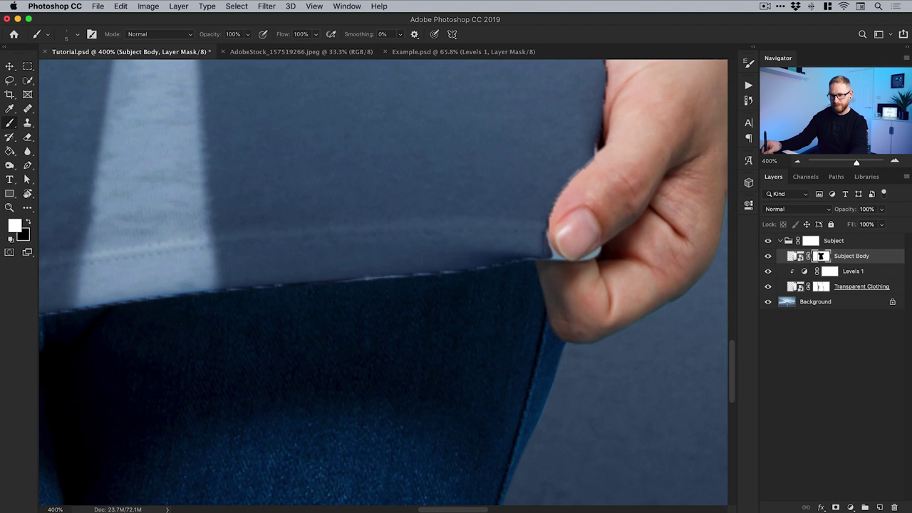
key(x)
mouse_move(385, 277)
mouse_down()
mouse_move(546, 254)
mouse_move(544, 245)
mouse_move(558, 258)
mouse_move(554, 277)
mouse_move(582, 260)
mouse_move(517, 256)
mouse_move(553, 261)
mouse_up()
- Mask the leftover light shirt fabric around the thumbnail on the Subject Body mask with a 2 px brush
key(z)
key(b)
drag(536, 245, 526, 221)
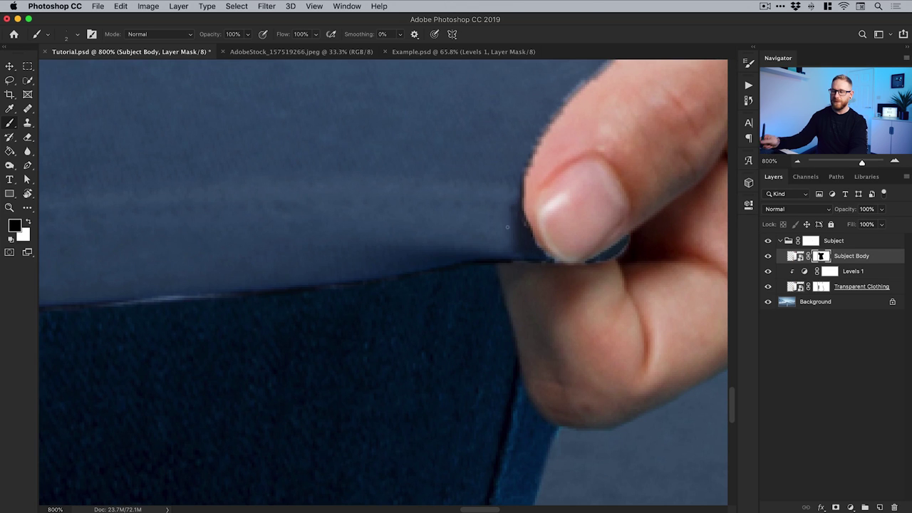
key(super+0)
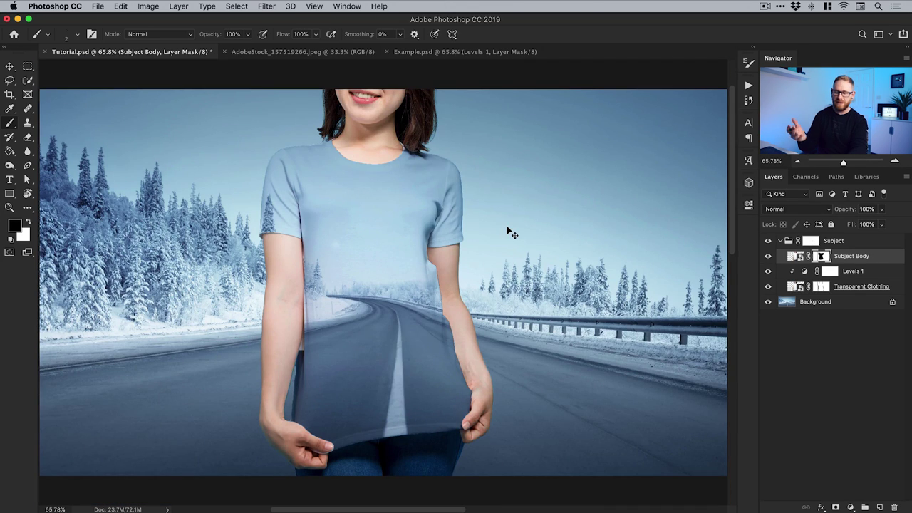
- Collapse the Subject group and duplicate the Background layer as "Displace" in Tutorial.psd
key(v)
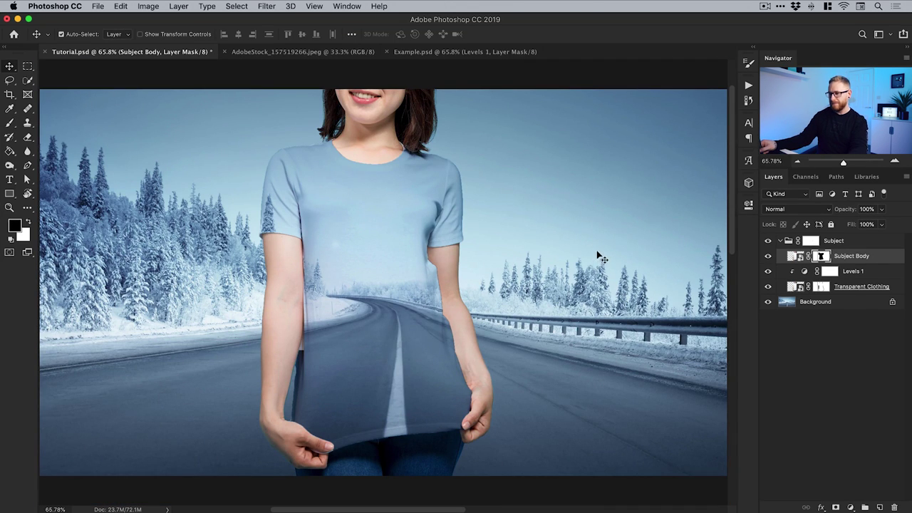
click(780, 242)
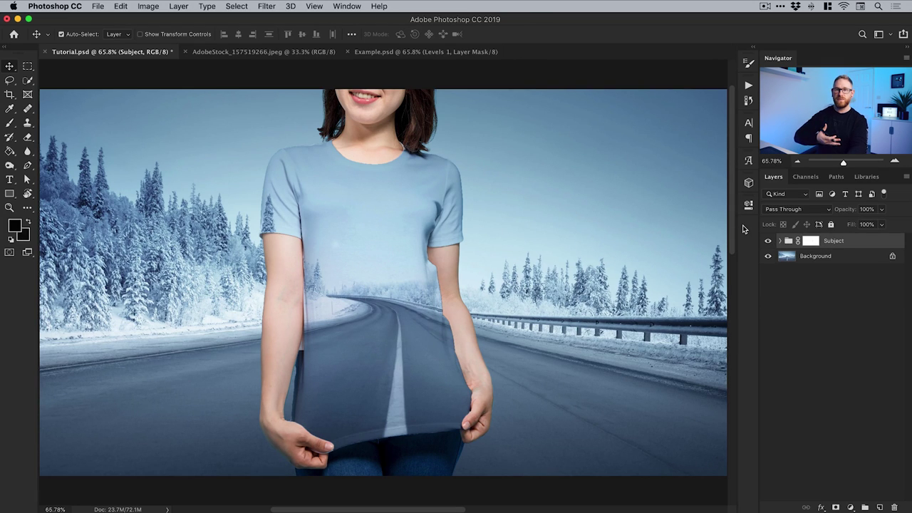
click(818, 260)
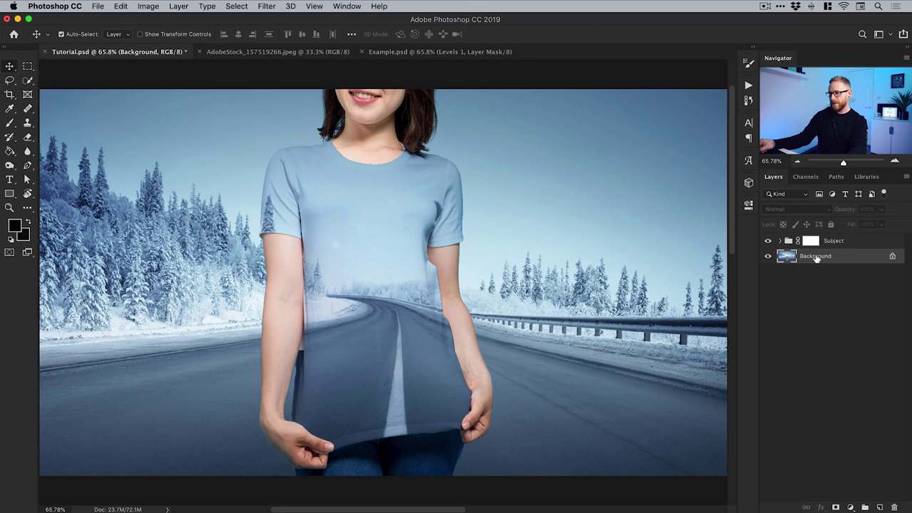
right_click(816, 259)
click(798, 274)
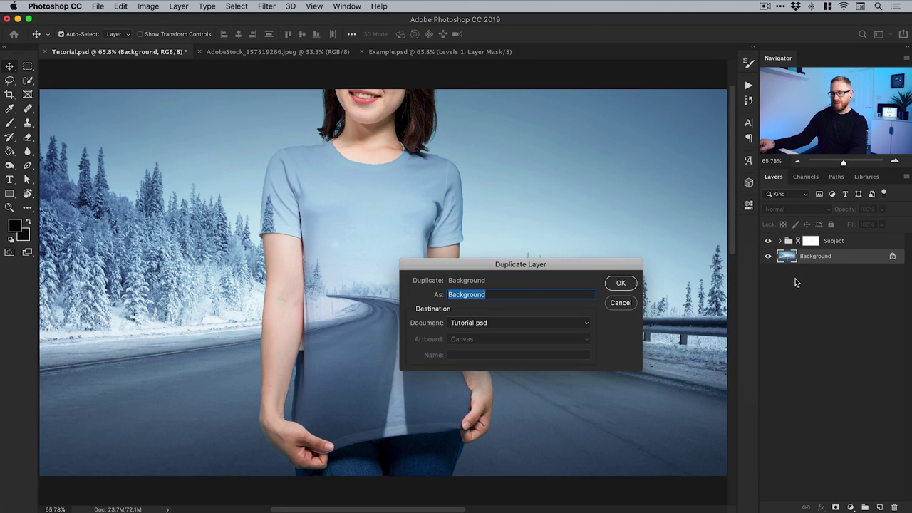
text(Displace)
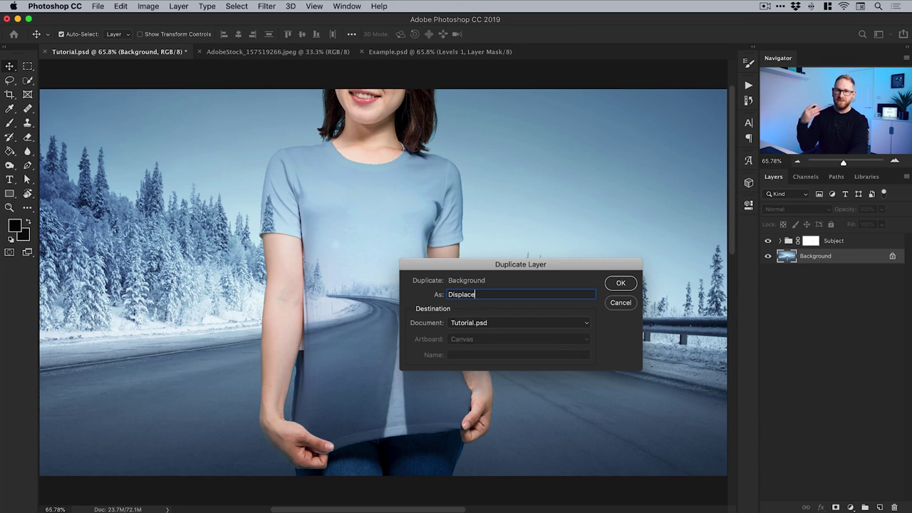
key(Return)
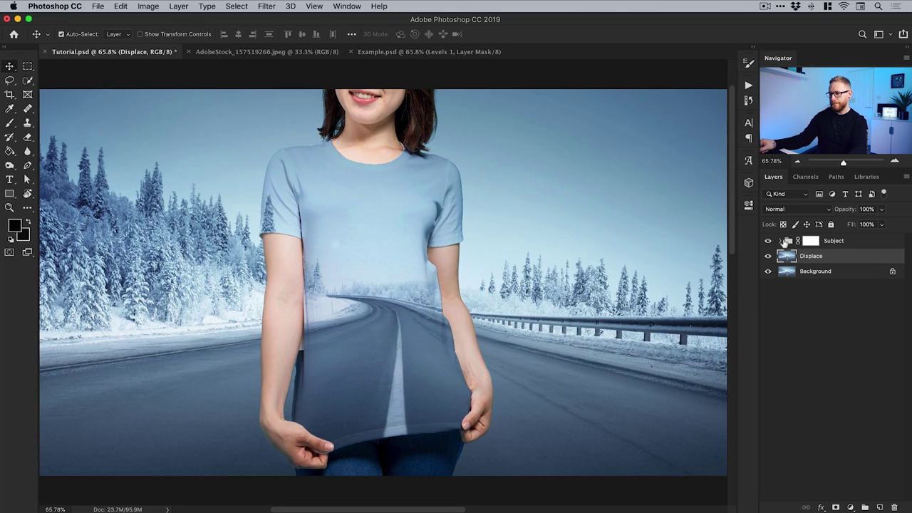
- Expand the Subject group and load the Transparent Clothing layer's mask as a selection, keeping the Displace layer active
click(782, 241)
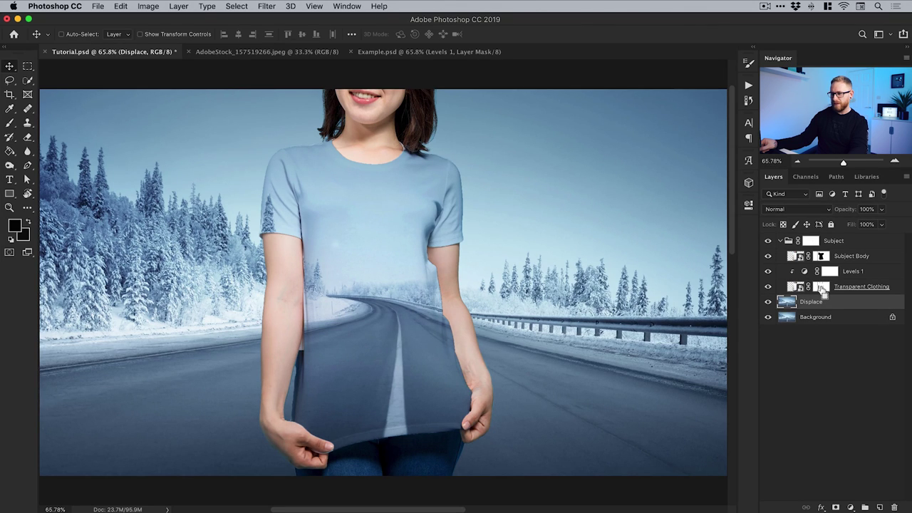
super+click(821, 287)
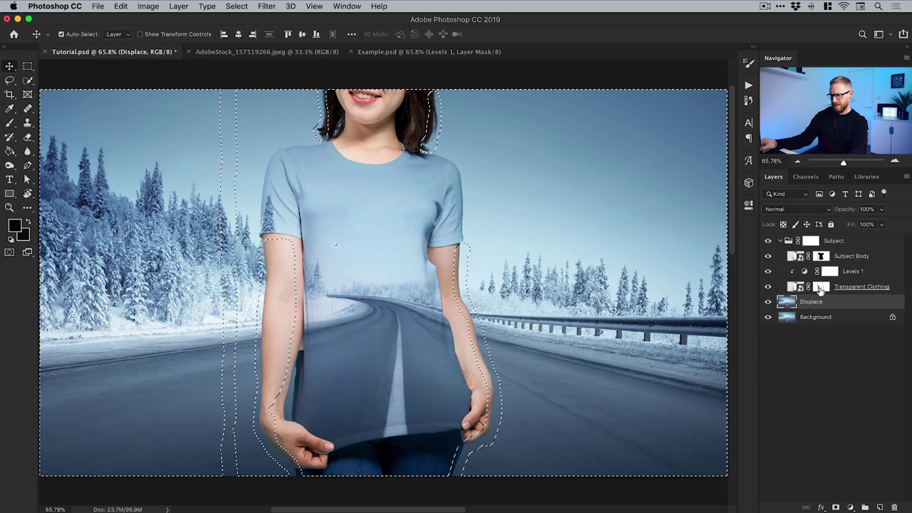
- Load the Subject Body mask as a selection and apply it as a layer mask on the Displace layer
super+click(821, 257)
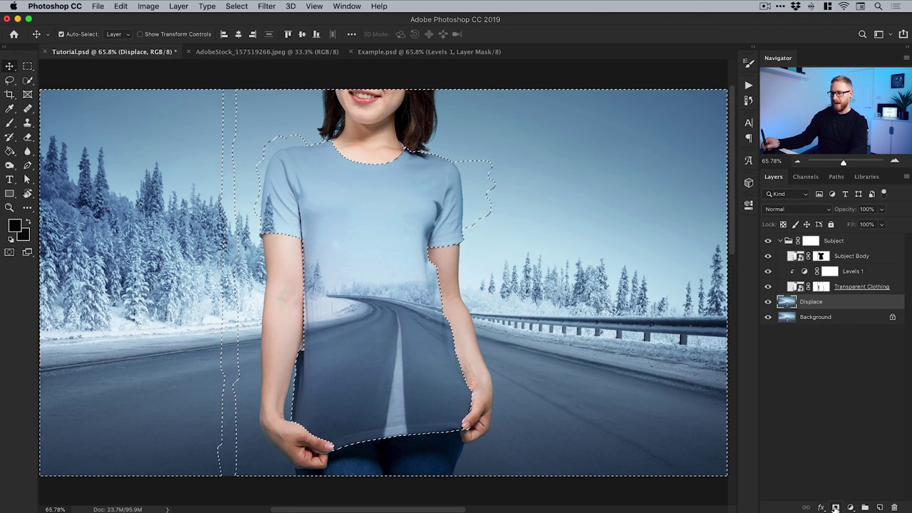
click(836, 508)
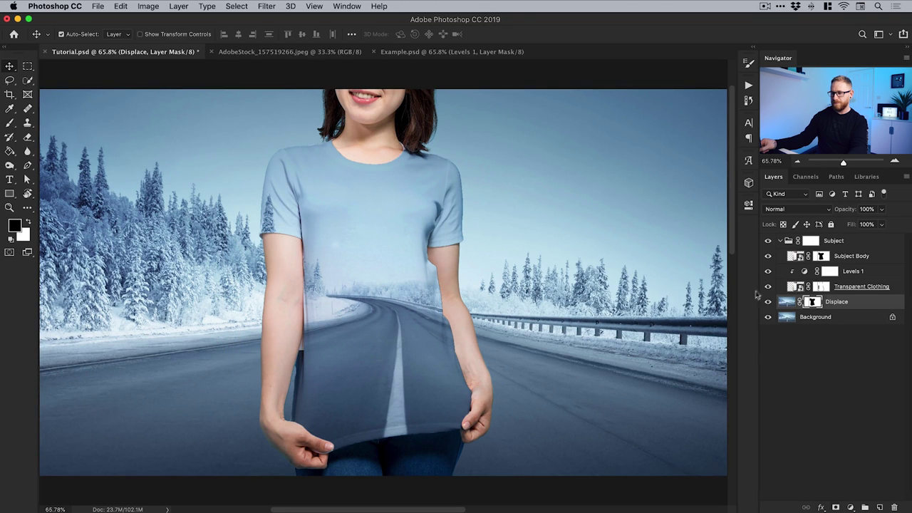
- Hide the Subject group and the Background layer, and invert the Displace layer's mask
click(768, 241)
click(768, 316)
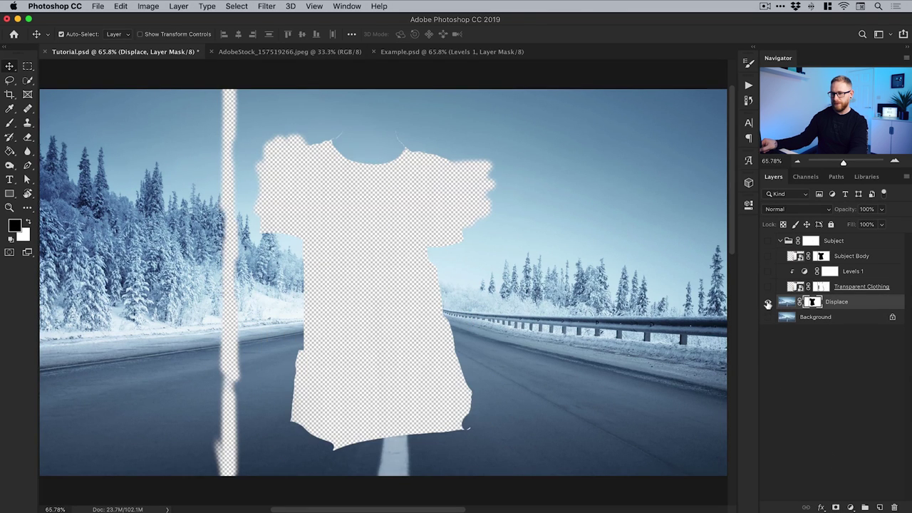
click(769, 302)
click(769, 302)
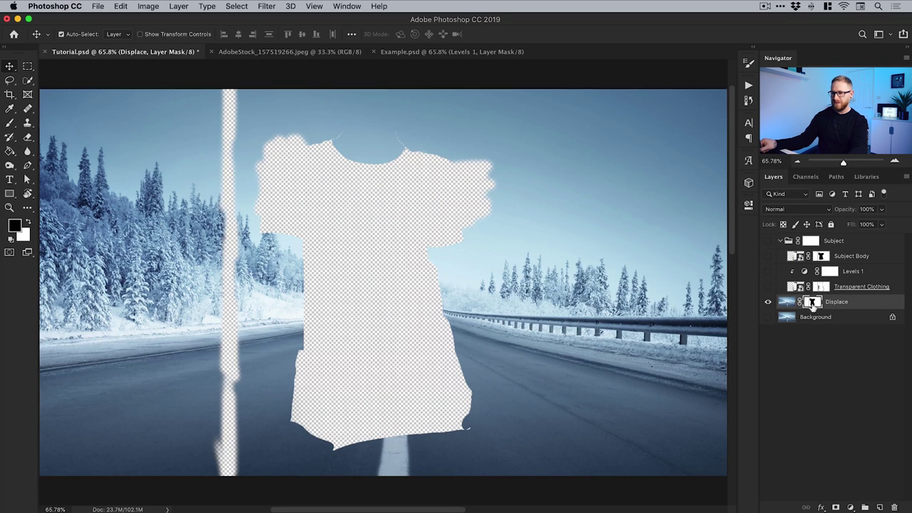
click(148, 6)
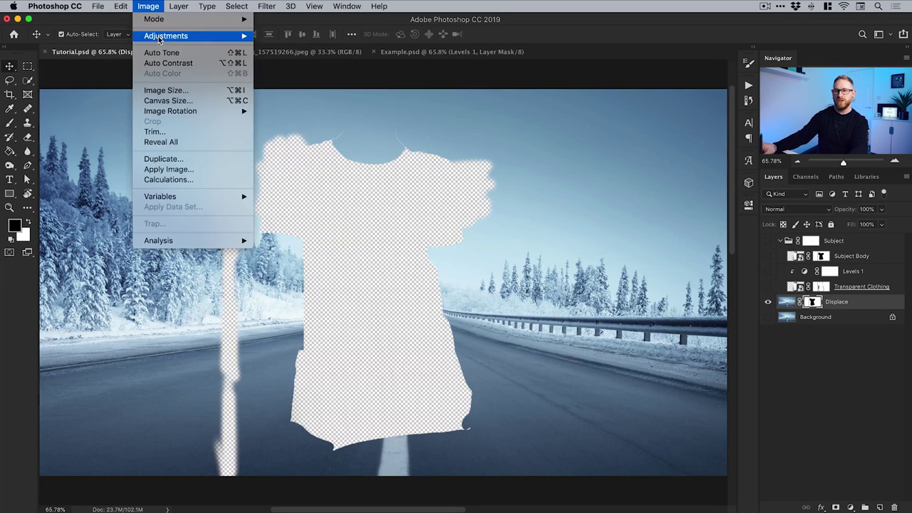
mouse_move(160, 36)
click(274, 163)
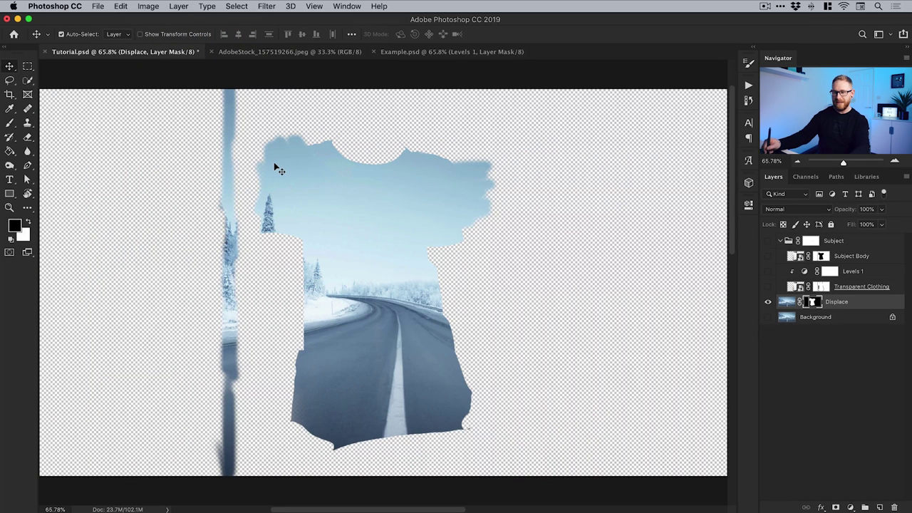
- Paint black on the Displace mask with a 175 px brush over the stray vertical strip left of the shirt shape
key(b)
key(])
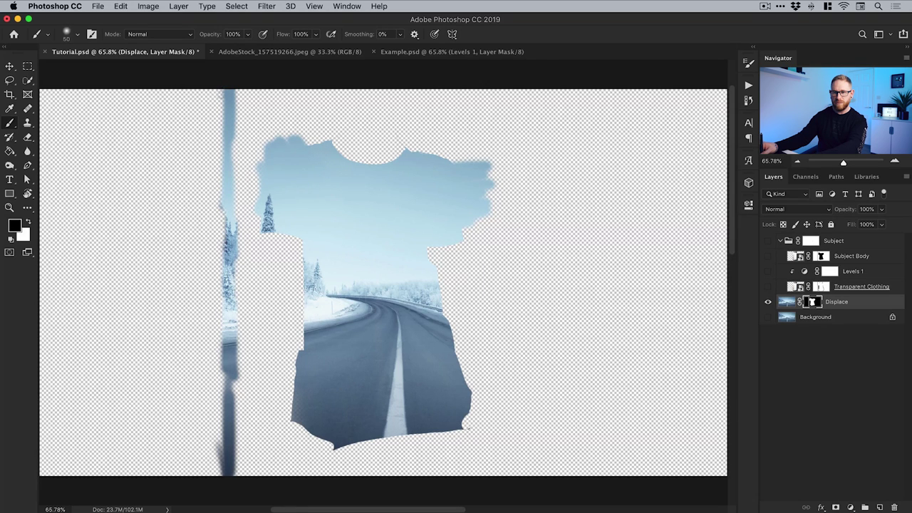
key(bracketright)
key(bracketright)
key(bracketright)
key(bracketright)
drag(226, 86, 227, 478)
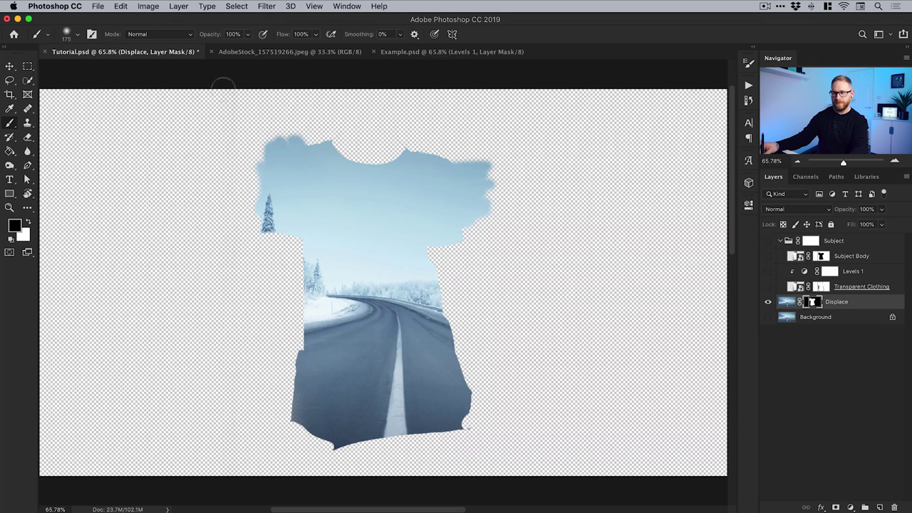
- Show the Subject group and mask the Displace spill around the left sleeve and shoulder, reducing the brush to 40 px
click(769, 286)
click(768, 271)
click(768, 257)
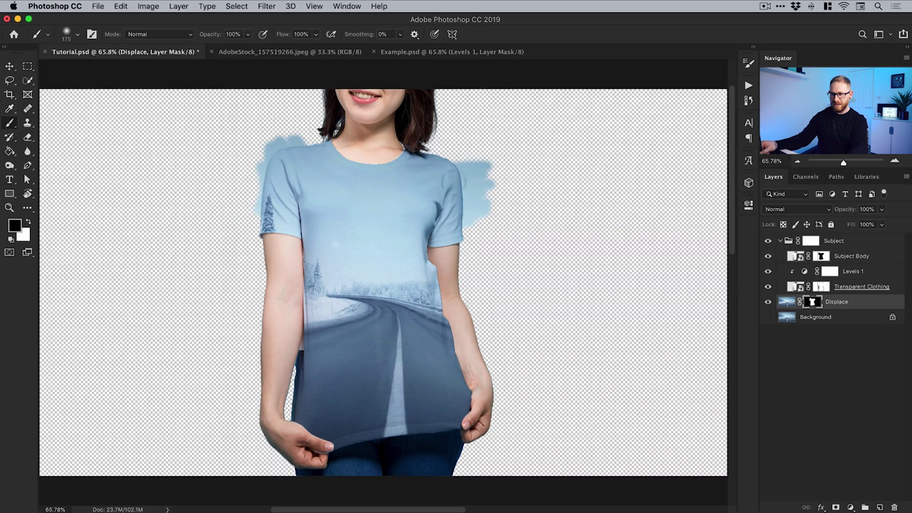
key(z)
drag(263, 156, 266, 155)
click(266, 156)
key(b)
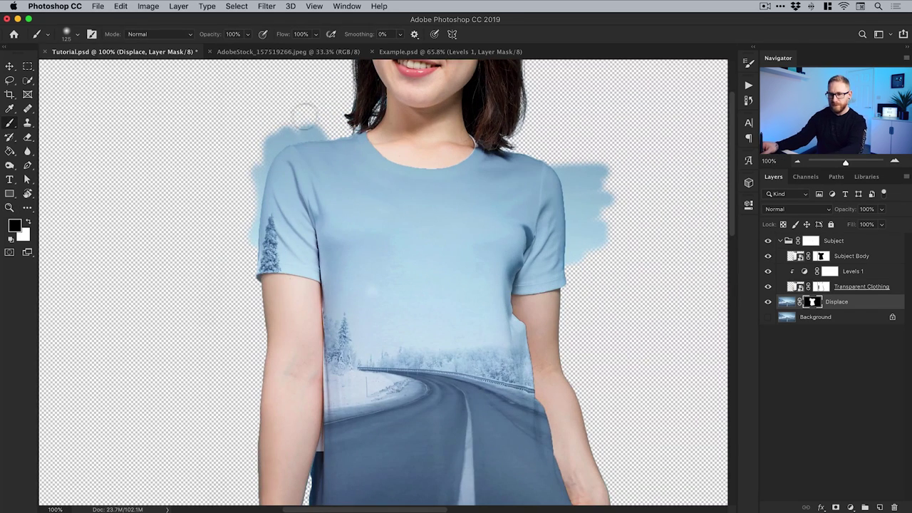
key(bracketleft)
mouse_move(328, 134)
mouse_down()
mouse_move(277, 151)
mouse_move(254, 265)
mouse_up()
mouse_move(255, 189)
mouse_down()
mouse_move(266, 146)
mouse_move(285, 125)
mouse_move(300, 139)
mouse_up()
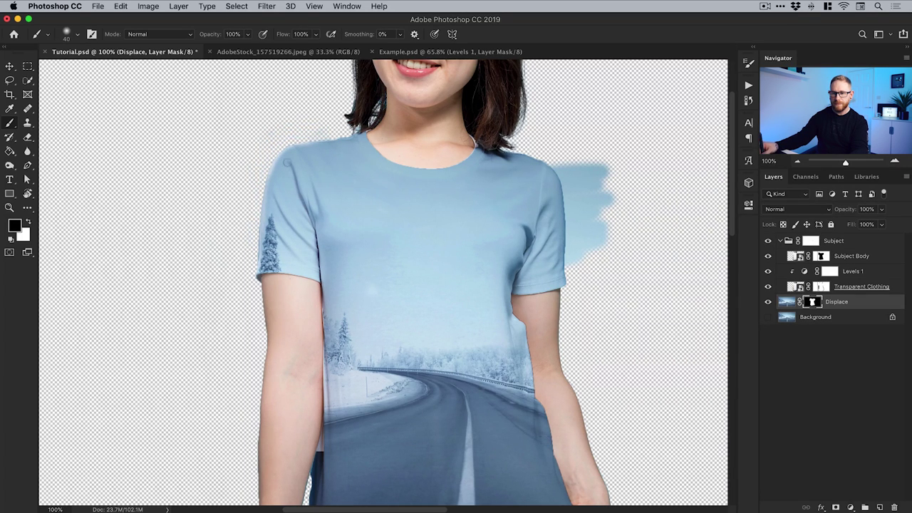
- Paint black on the Displace mask with the 40 px brush to remove the sky patch beyond the right sleeve
key(x)
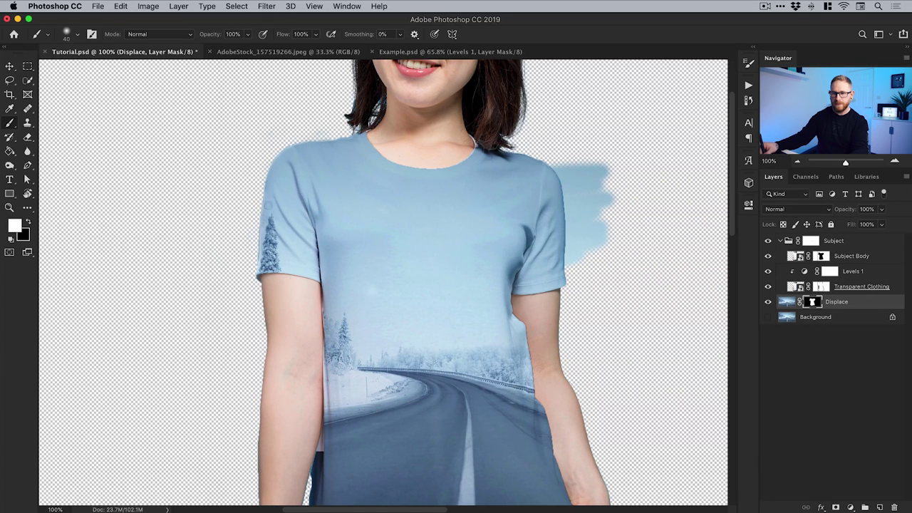
key(x)
mouse_move(553, 160)
mouse_down()
mouse_move(578, 228)
mouse_move(571, 258)
mouse_move(571, 153)
mouse_move(567, 182)
mouse_move(580, 171)
mouse_move(588, 249)
mouse_move(595, 164)
mouse_move(604, 246)
mouse_move(614, 237)
mouse_up()
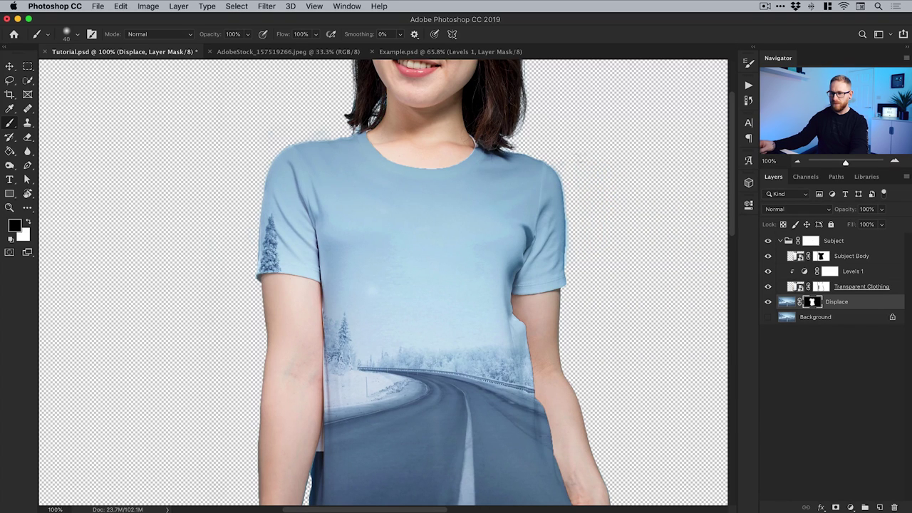
mouse_move(560, 176)
mouse_down()
mouse_move(467, 278)
mouse_move(446, 205)
mouse_up()
key(super+z)
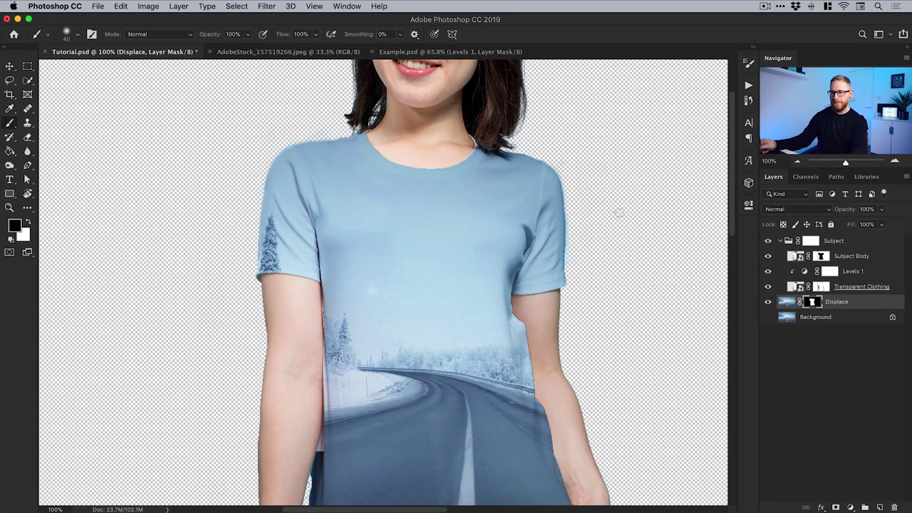
mouse_move(551, 158)
mouse_down()
mouse_move(503, 260)
mouse_move(474, 242)
mouse_move(463, 283)
mouse_move(502, 191)
mouse_move(499, 249)
mouse_move(527, 171)
mouse_up()
key(x)
key(super+z)
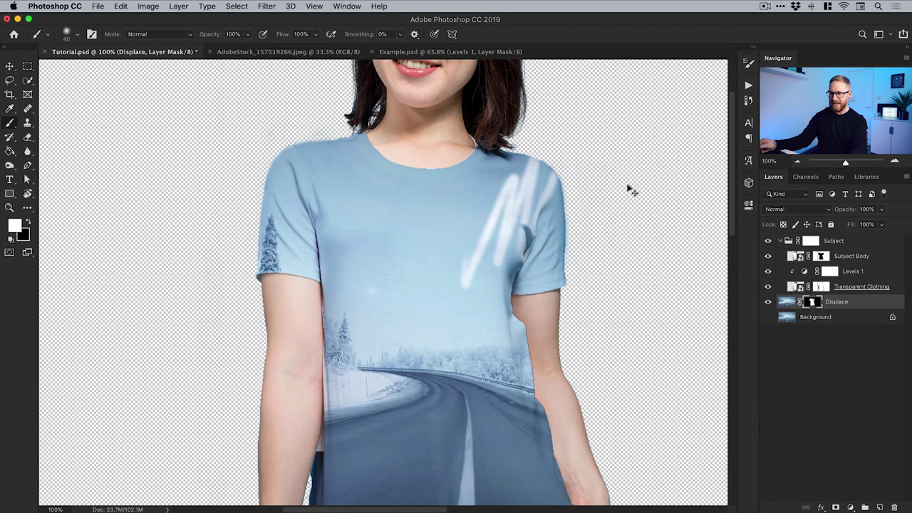
key(super+shift+z)
key(v)
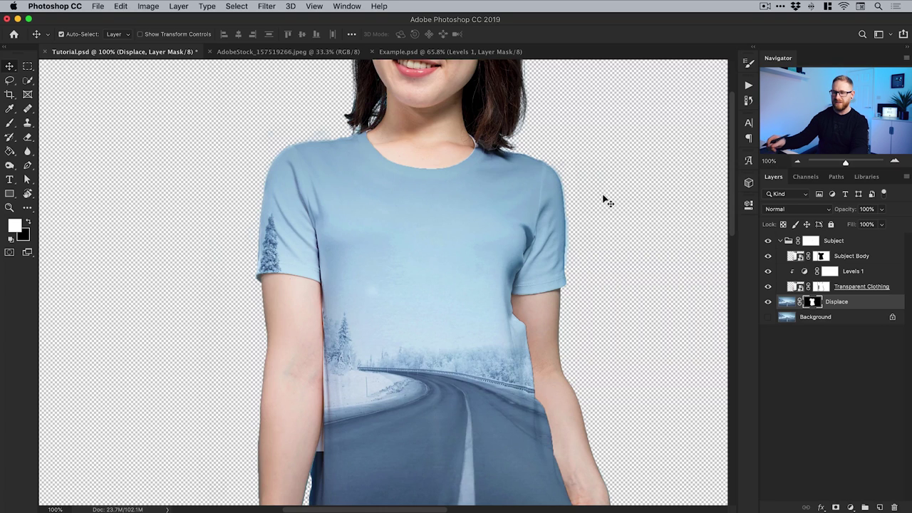
key(b)
key(x)
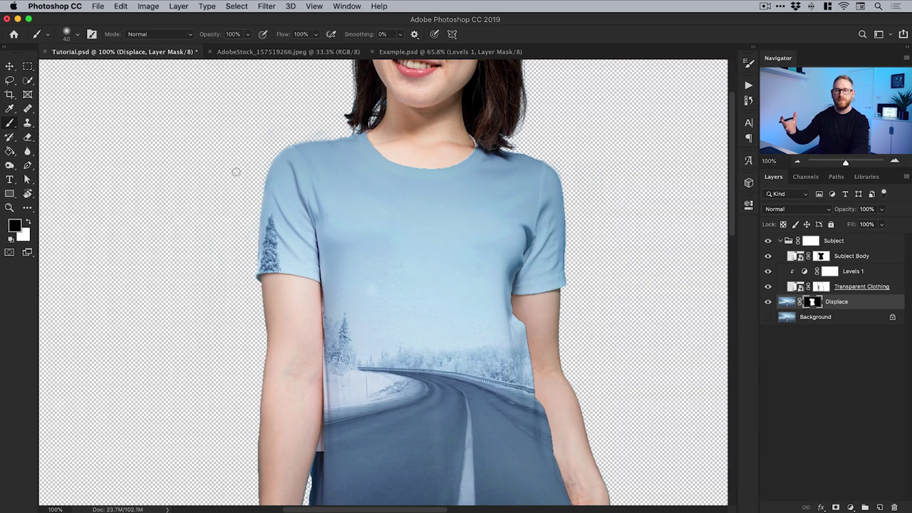
- Compare the shirt with the Displace layer hidden and shown, from the sleeves down to the hem and hands
key(v)
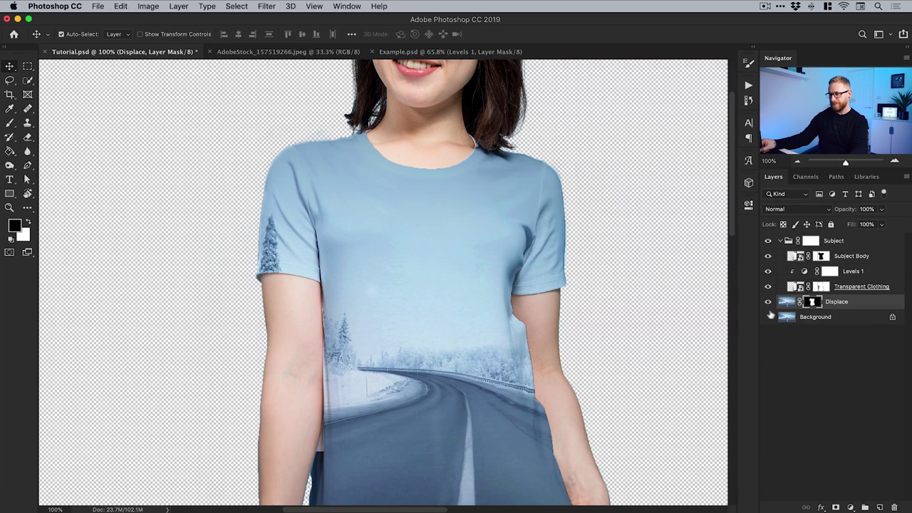
click(768, 304)
click(768, 304)
drag(596, 425, 572, 247)
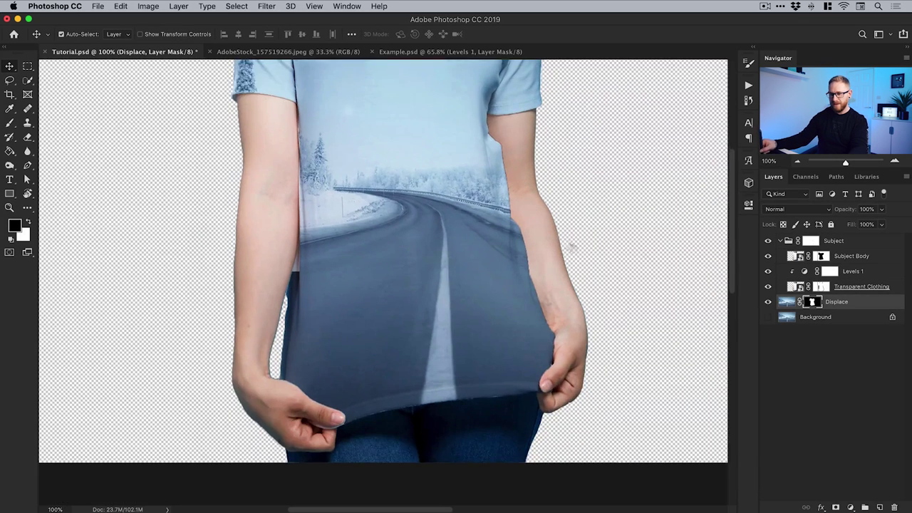
click(769, 302)
click(769, 302)
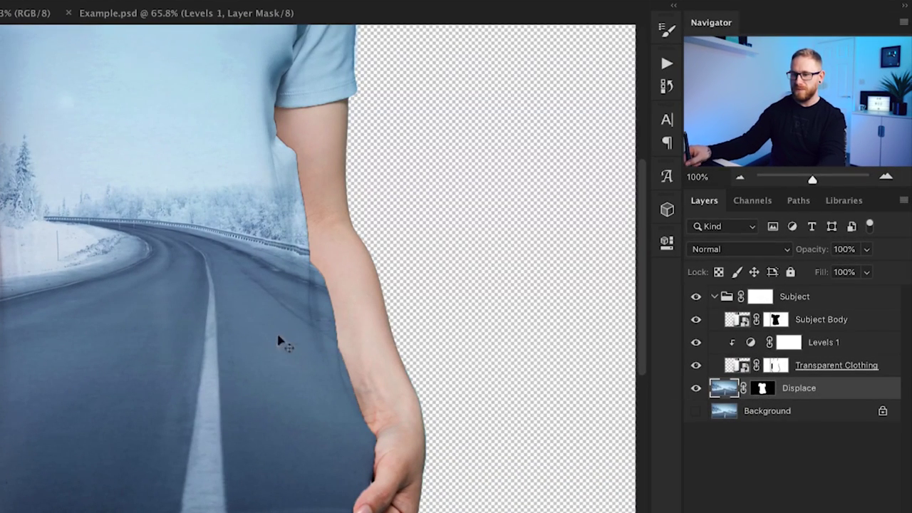
- Isolate the Displace layer, unlink its image from its mask, and try moving the road inside the shirt shape
drag(280, 340, 385, 318)
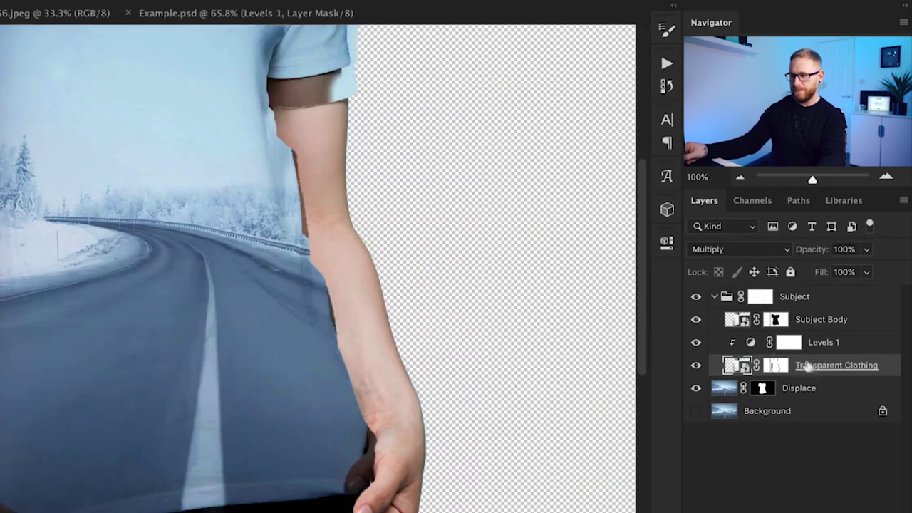
alt+click(696, 388)
click(798, 388)
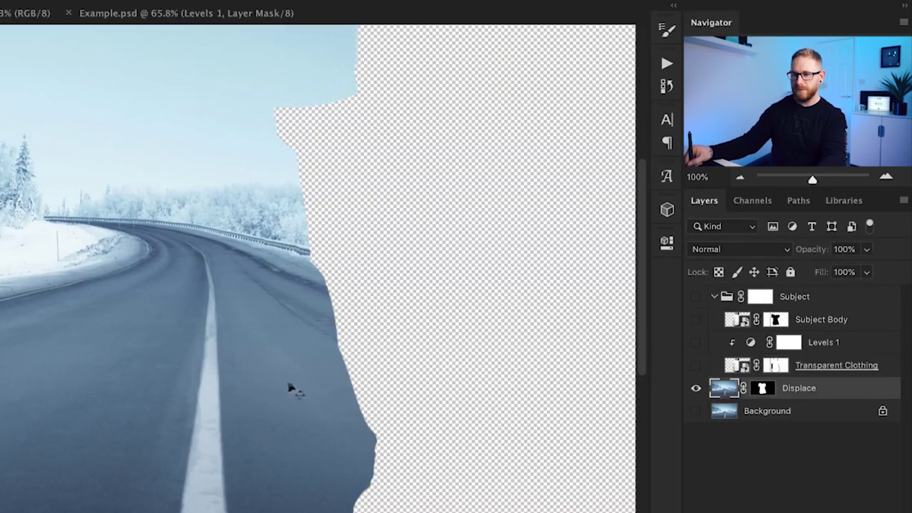
drag(292, 387, 250, 307)
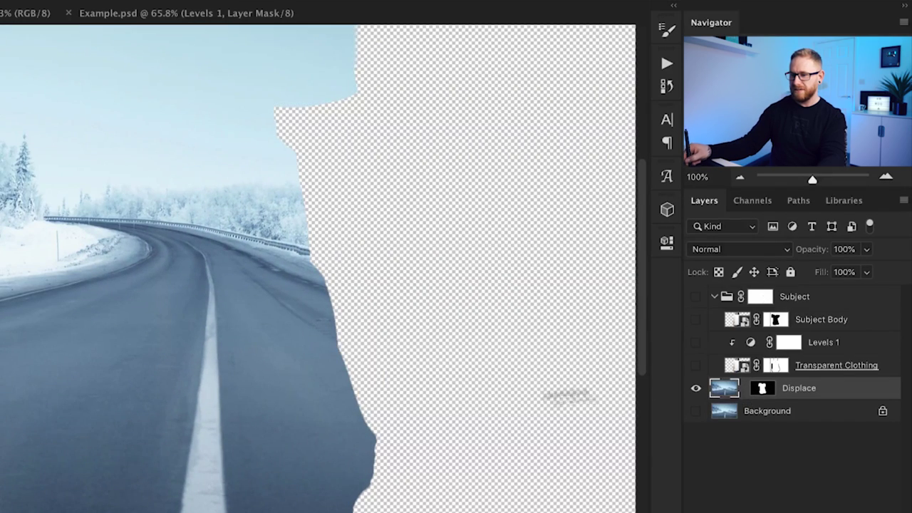
drag(267, 435, 271, 385)
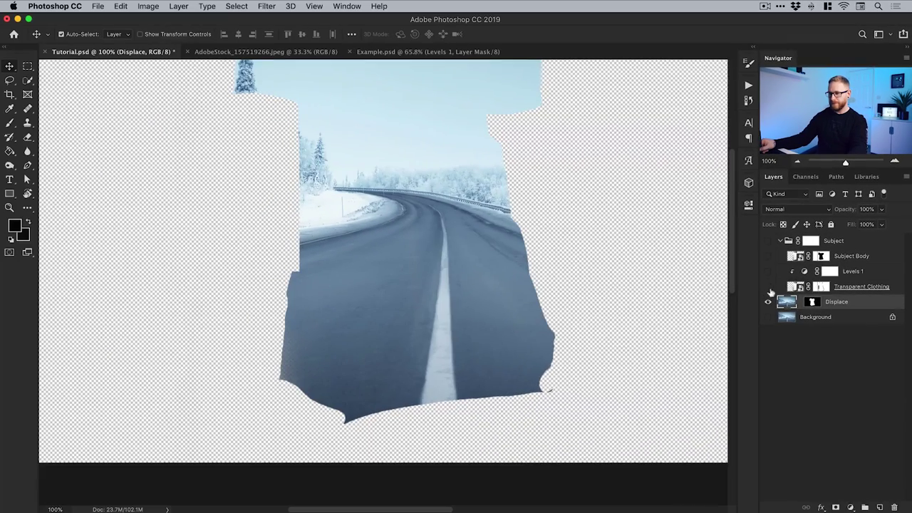
- Show the Subject group again and lock the whole group
click(768, 241)
click(767, 272)
click(768, 257)
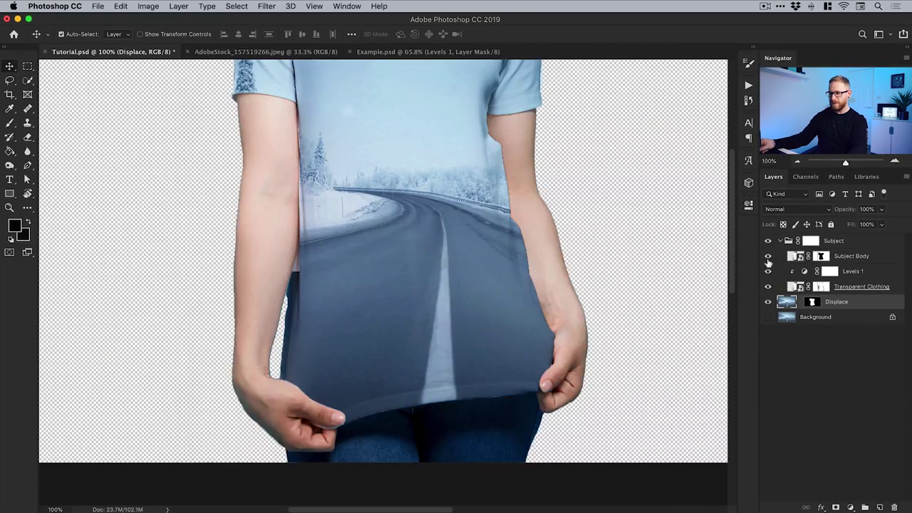
click(462, 344)
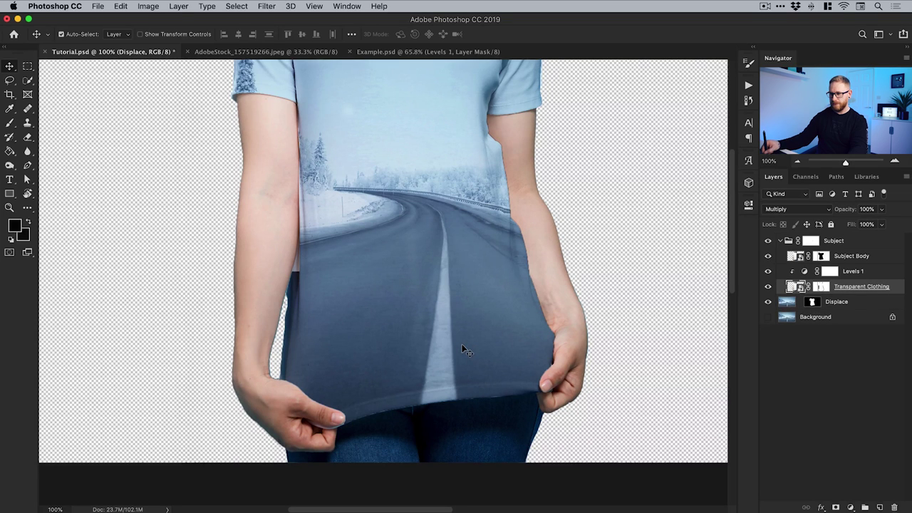
click(835, 241)
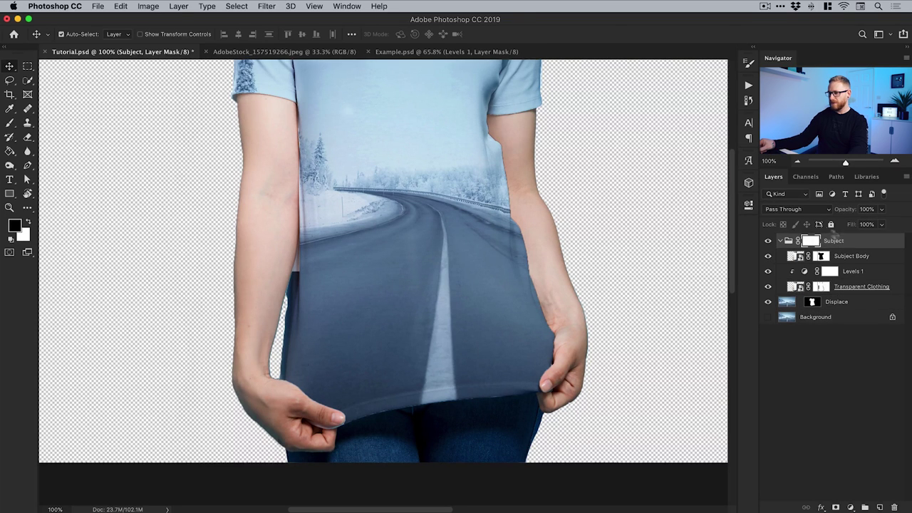
click(831, 225)
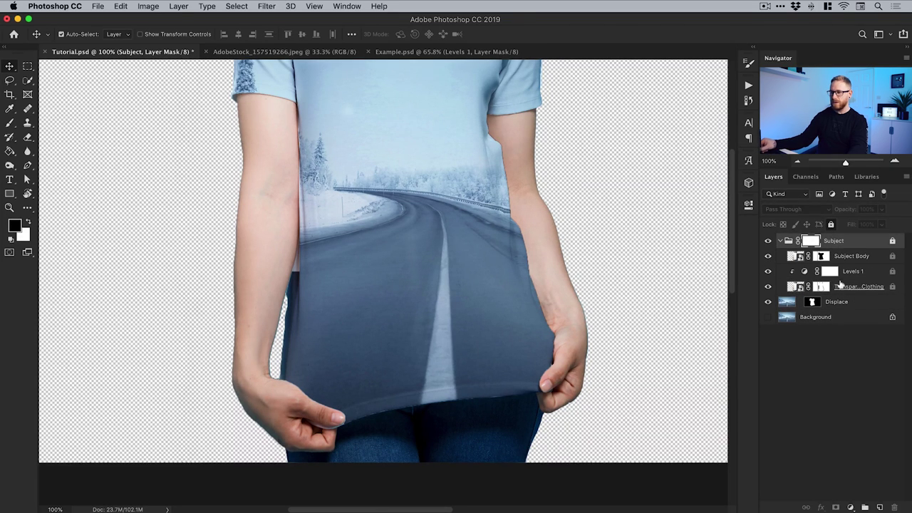
- Shift the Displace layer's road image slightly upward inside the shirt and show the Background layer for alignment
click(848, 302)
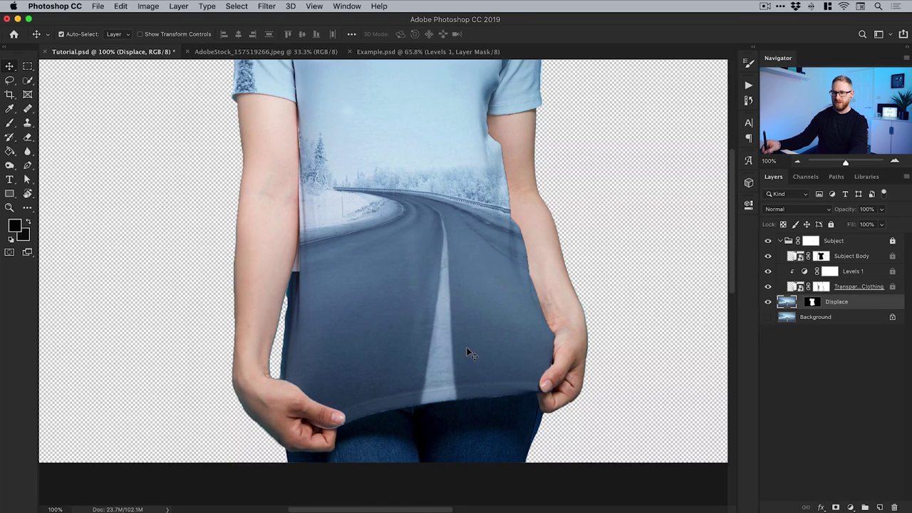
drag(466, 350, 468, 345)
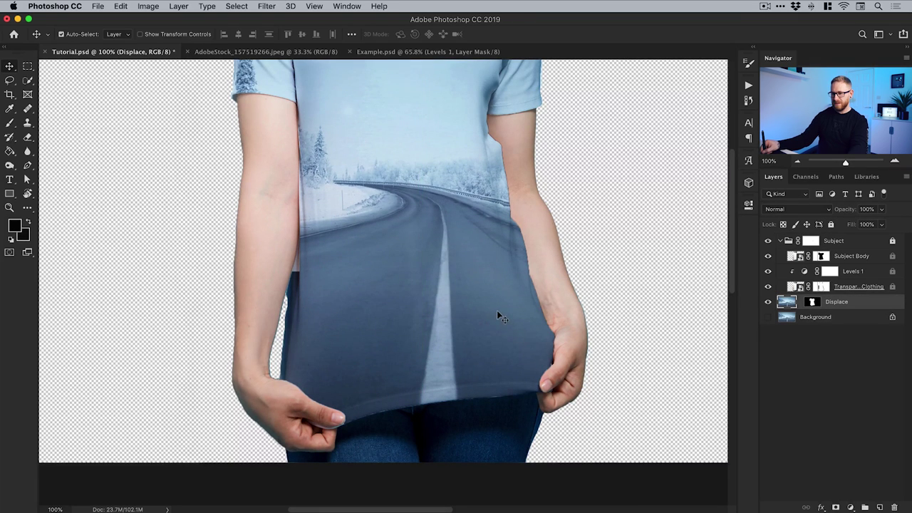
click(769, 318)
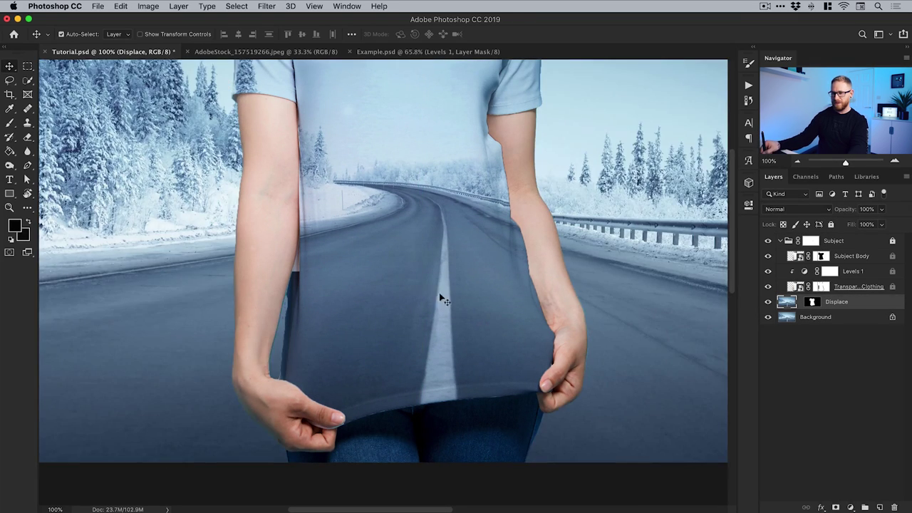
mouse_move(440, 299)
mouse_down()
mouse_move(440, 310)
mouse_move(437, 303)
mouse_up()
key(super+0)
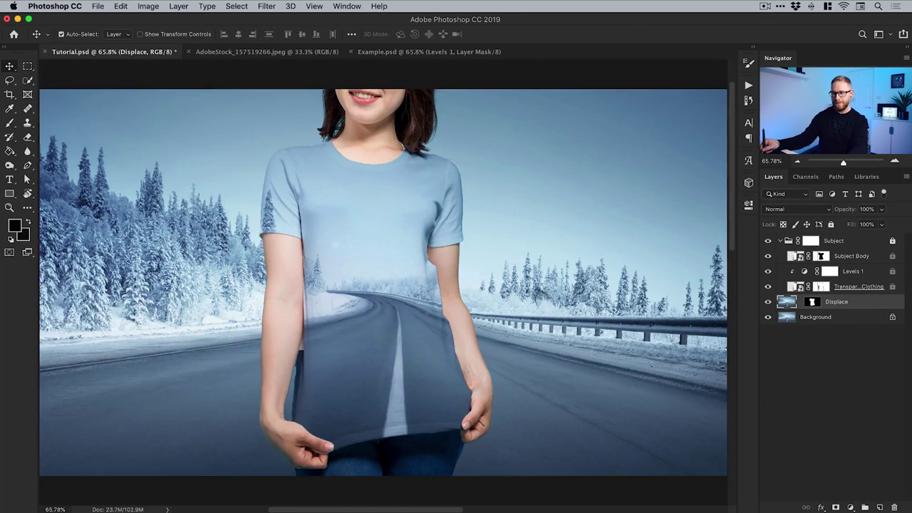
- Apply a Twirl distortion with an angle of 10 to the road image on the Displace layer
click(274, 6)
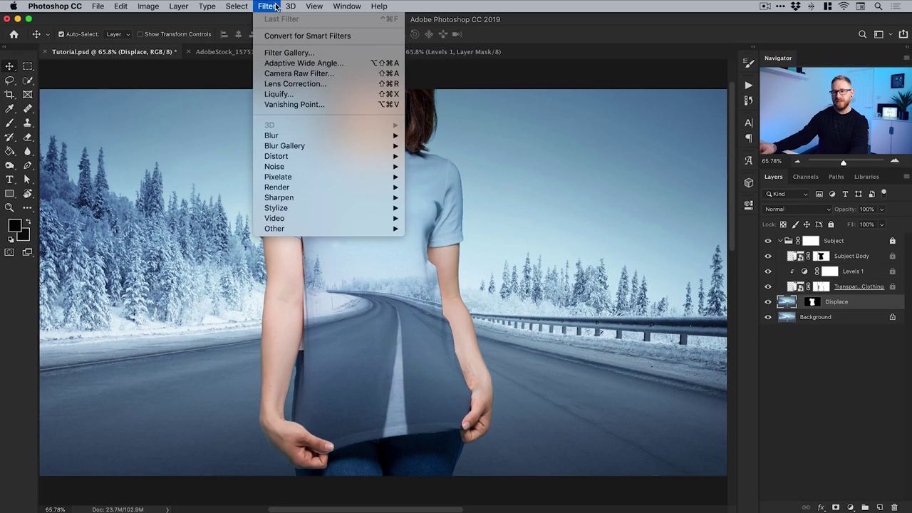
mouse_move(330, 154)
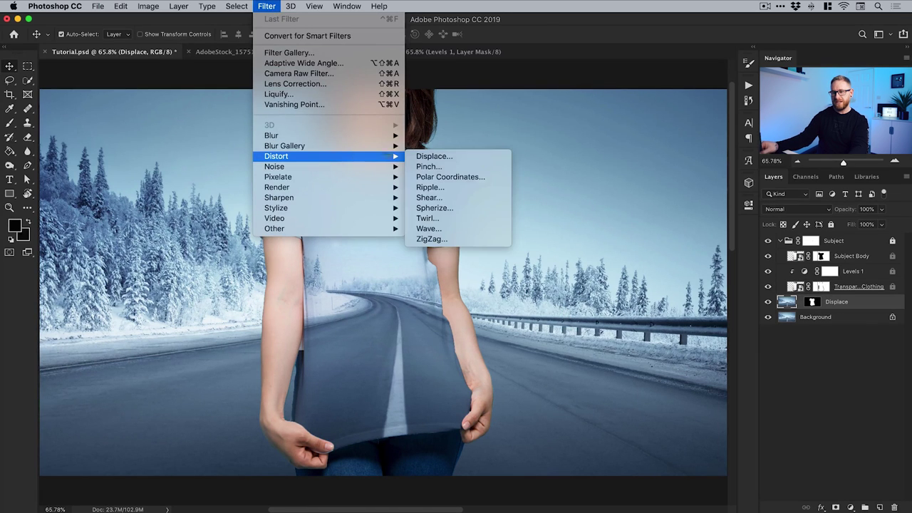
click(458, 218)
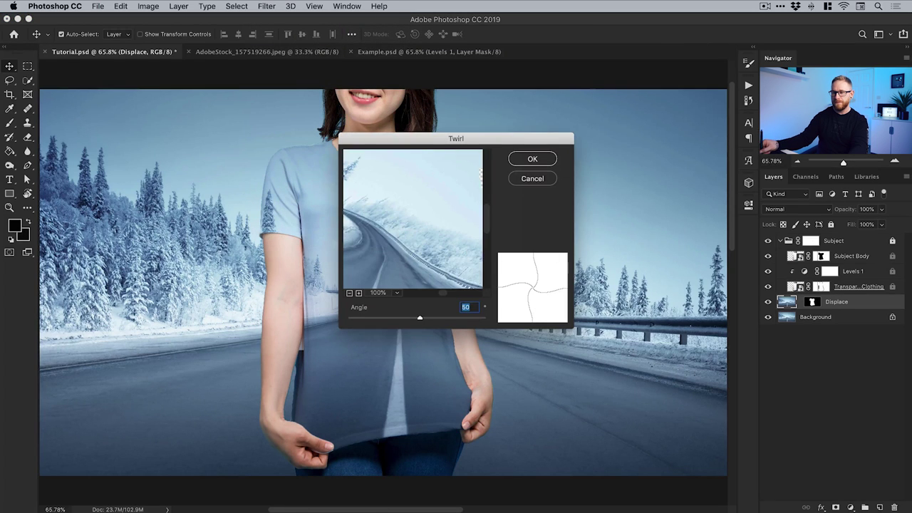
drag(478, 144, 633, 113)
mouse_move(590, 290)
mouse_down()
mouse_move(613, 288)
mouse_move(583, 289)
mouse_up()
text(10)
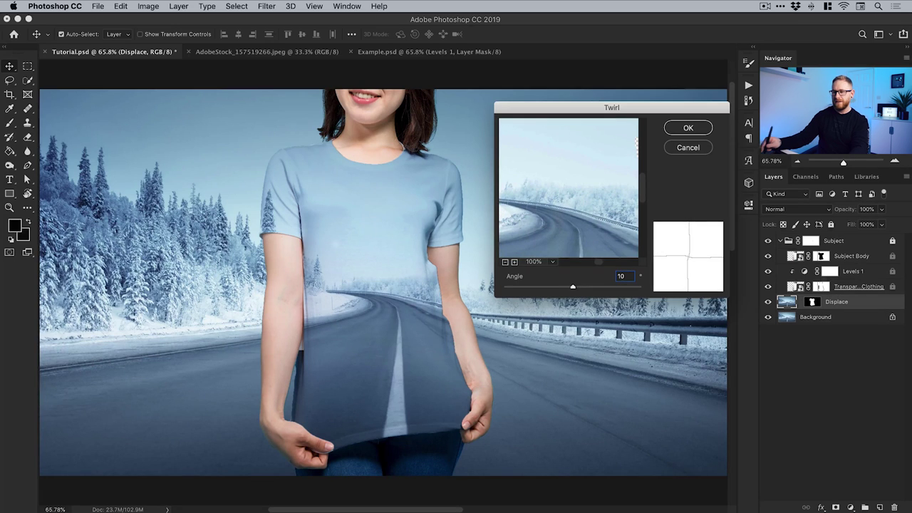
click(689, 127)
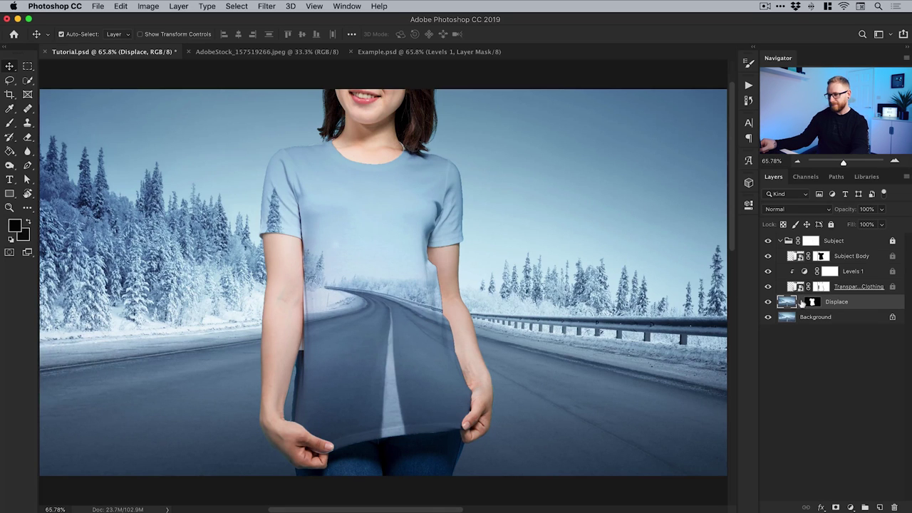
- Collapse the Subject group in the layer stack and unlock it
click(836, 241)
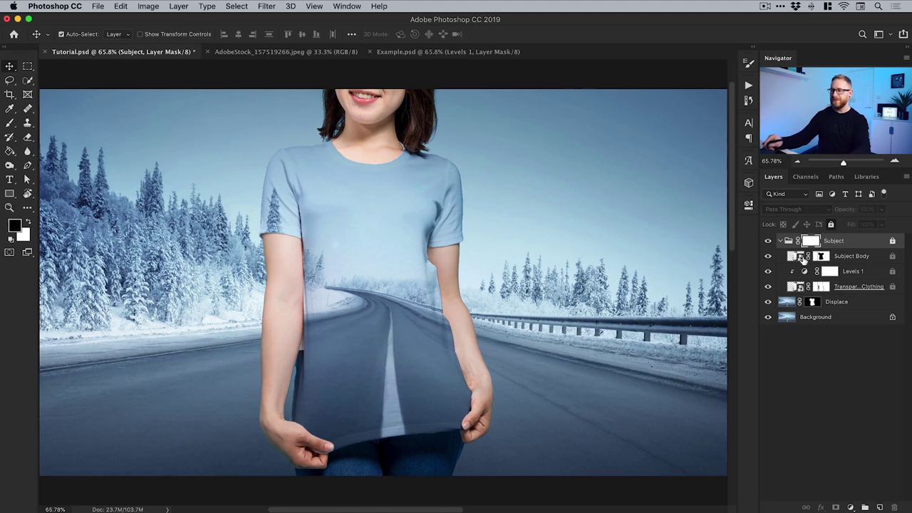
click(780, 240)
click(830, 224)
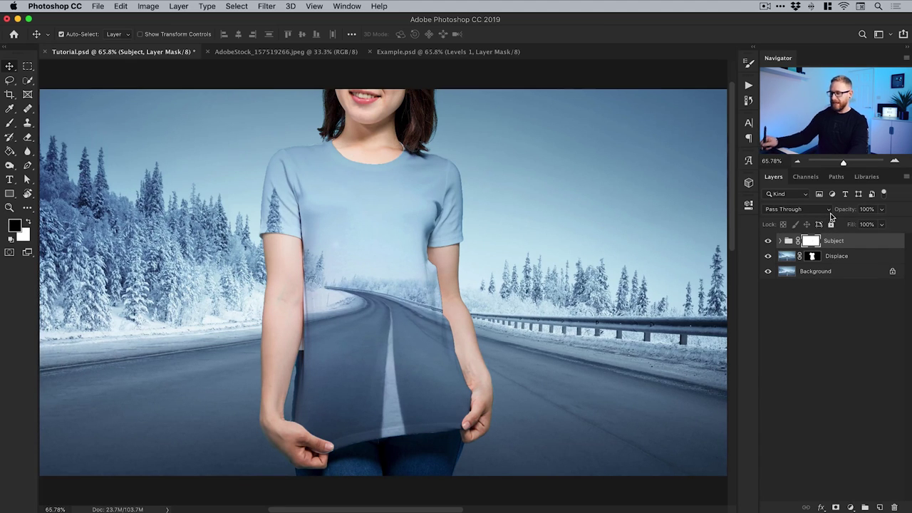
- Add a Hue/Saturation adjustment layer above the Subject group and set the Reds saturation to -43
click(852, 509)
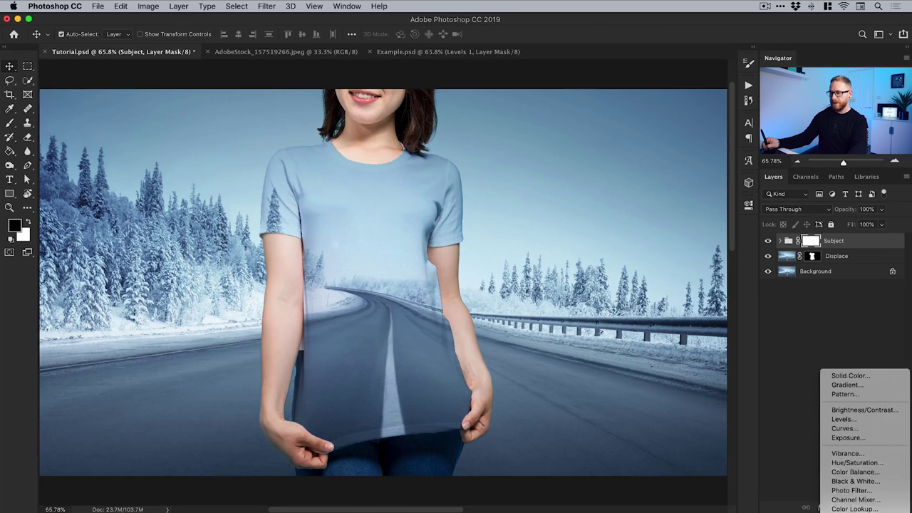
click(857, 463)
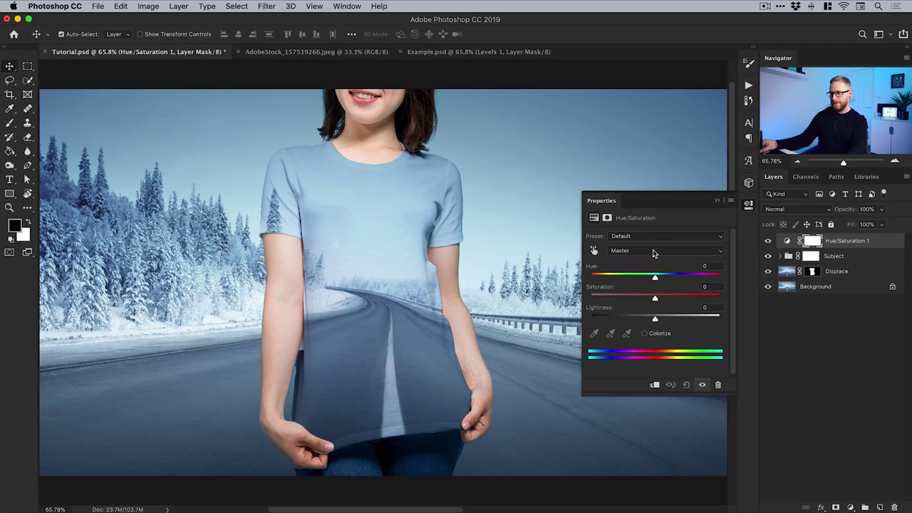
click(654, 252)
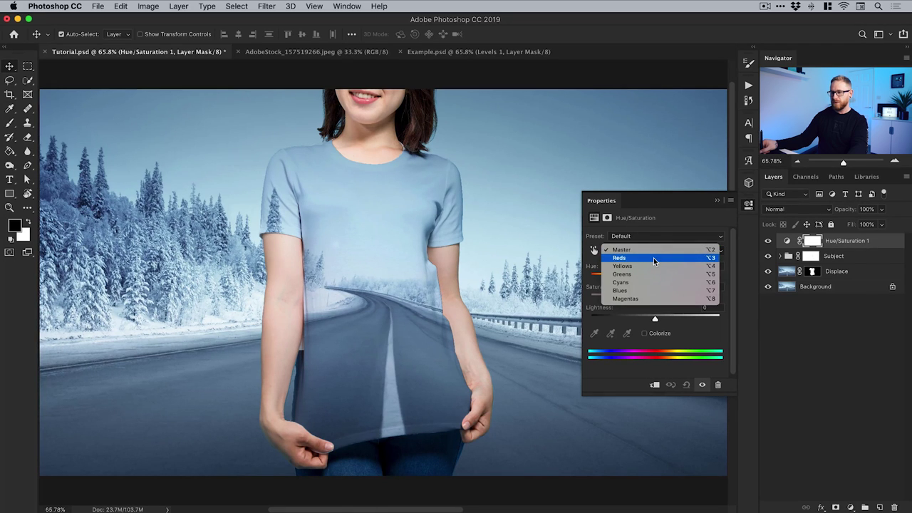
click(654, 260)
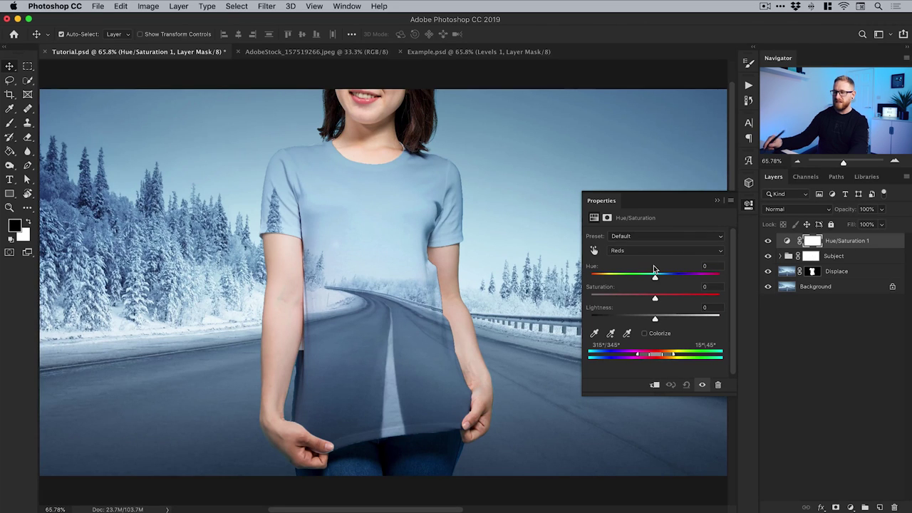
drag(657, 299, 620, 293)
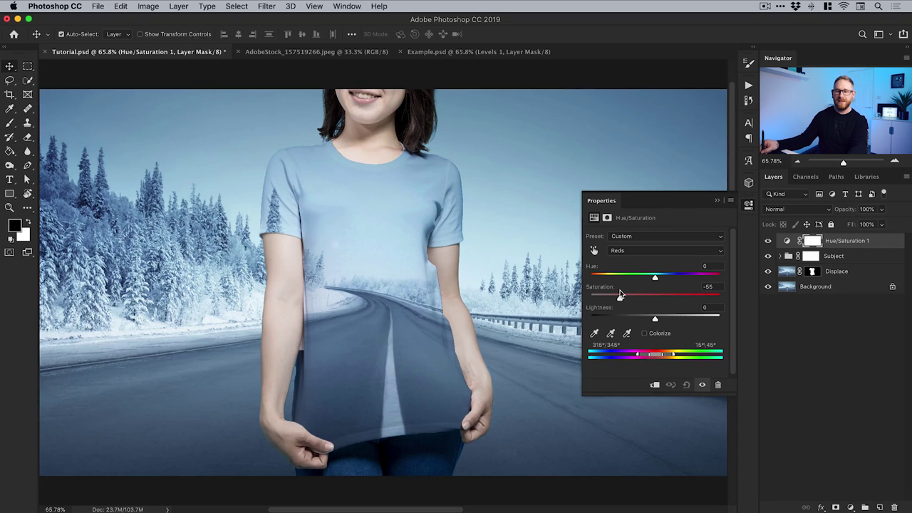
drag(620, 295, 639, 299)
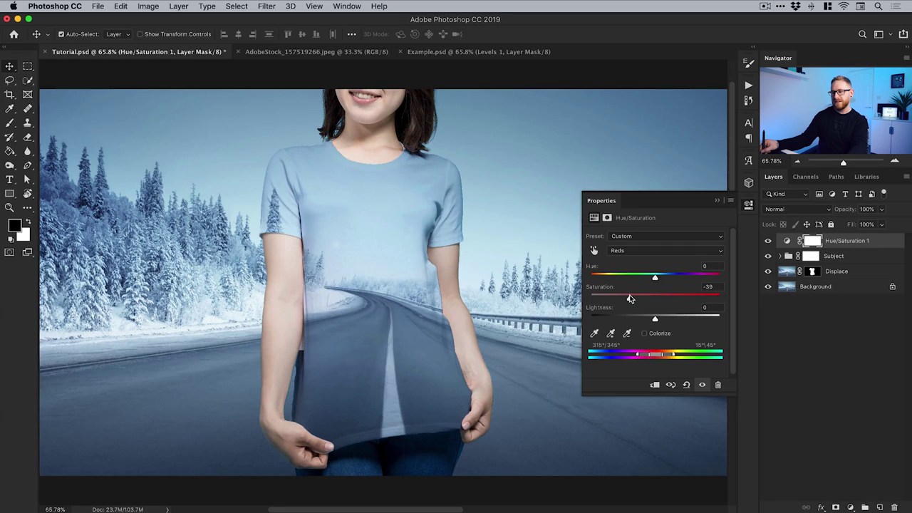
drag(629, 298, 628, 299)
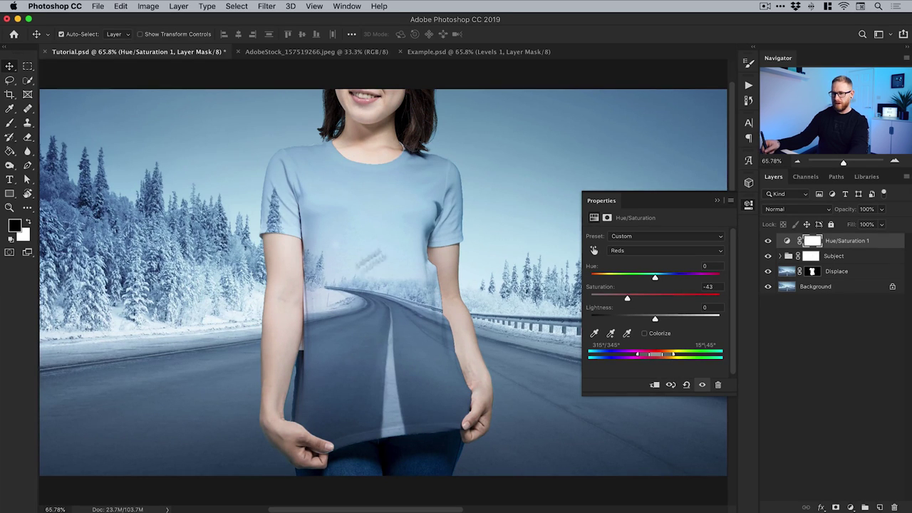
click(748, 208)
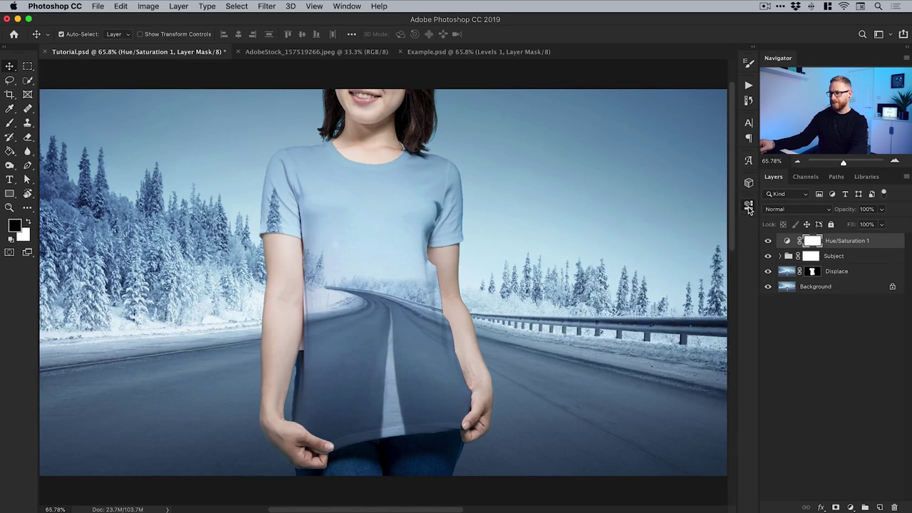
- Add a Color Balance adjustment layer above Hue/Saturation 1 and set the midtones' Yellow–Blue value to -15
click(851, 507)
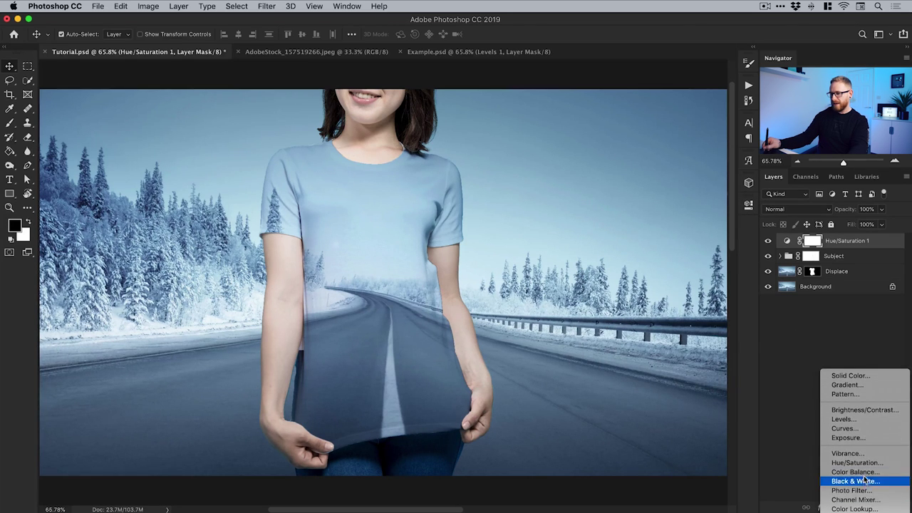
click(864, 475)
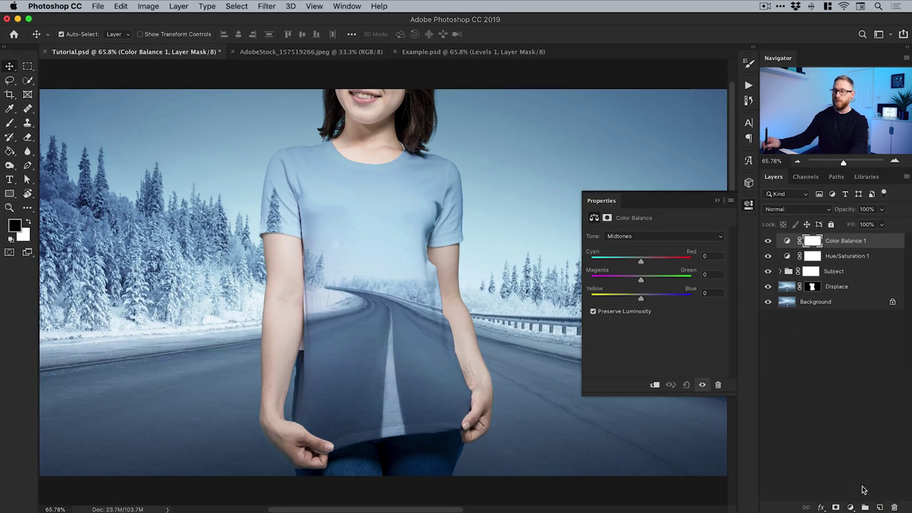
click(638, 236)
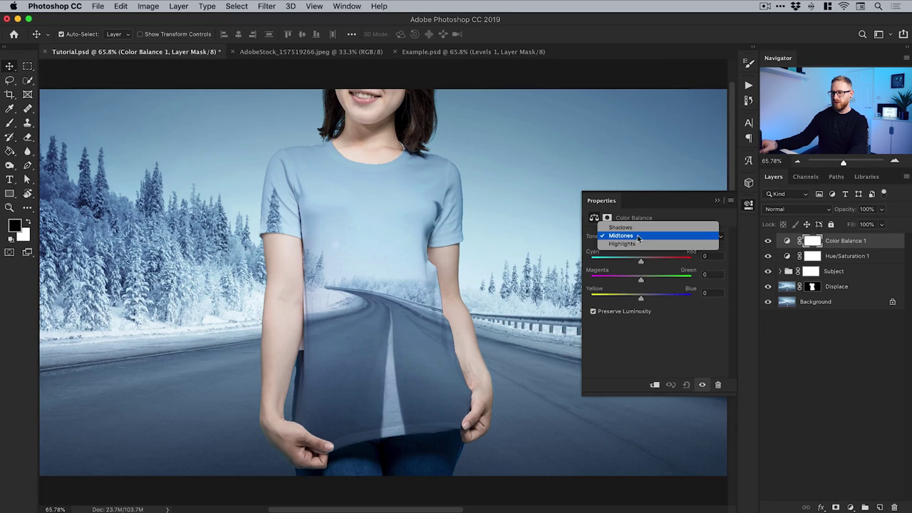
click(639, 237)
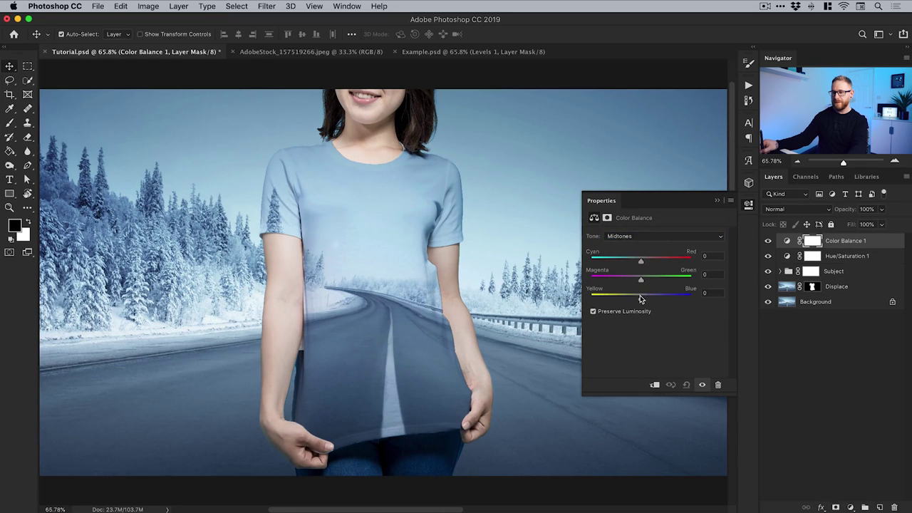
drag(641, 299, 633, 300)
- In the Color Balance adjustment, set the highlights to -12 for Cyan–Red and -16 for Yellow–Blue
click(645, 238)
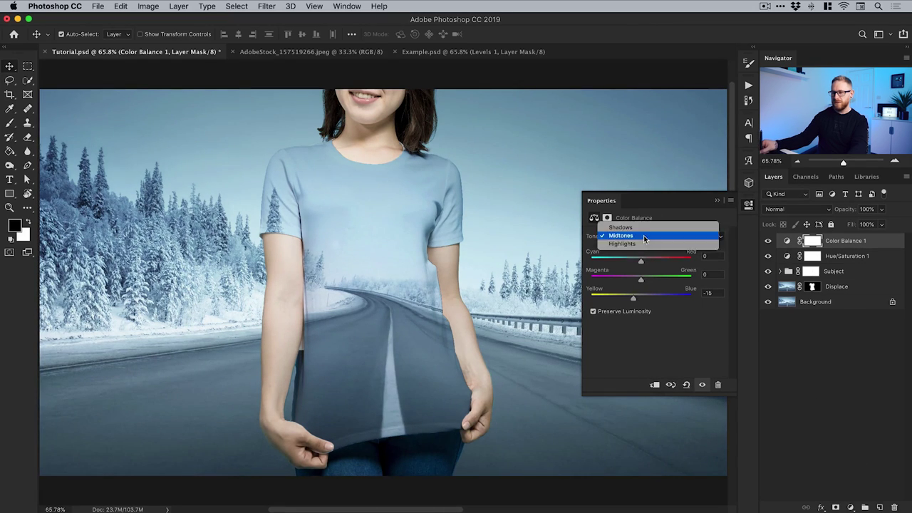
click(643, 235)
click(645, 238)
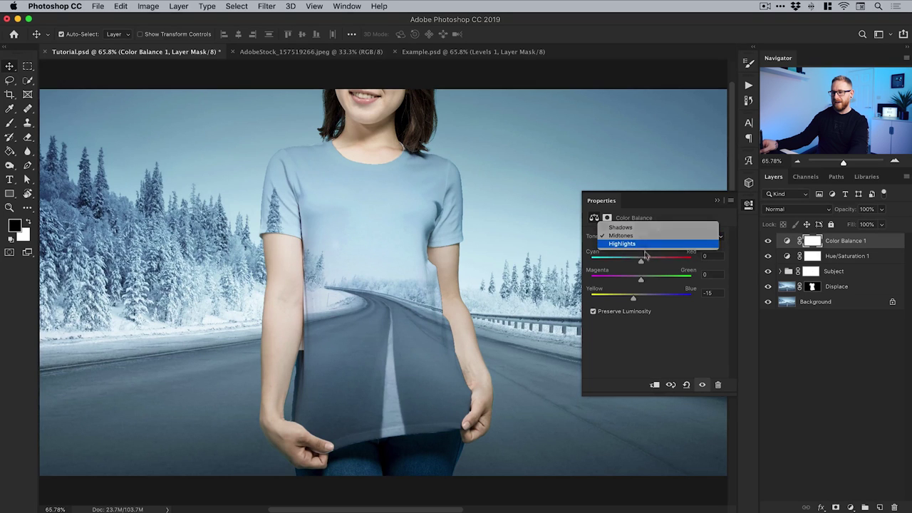
click(644, 245)
drag(639, 298, 634, 296)
drag(641, 262, 641, 262)
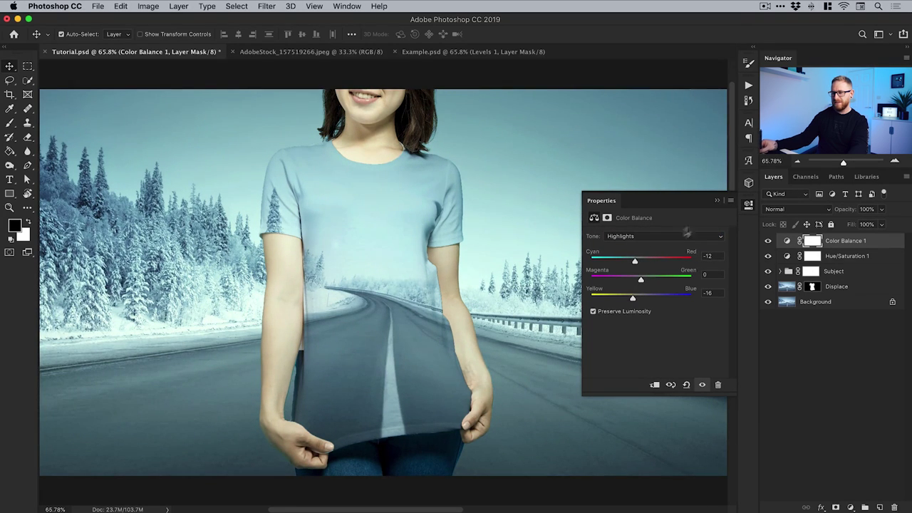
click(748, 204)
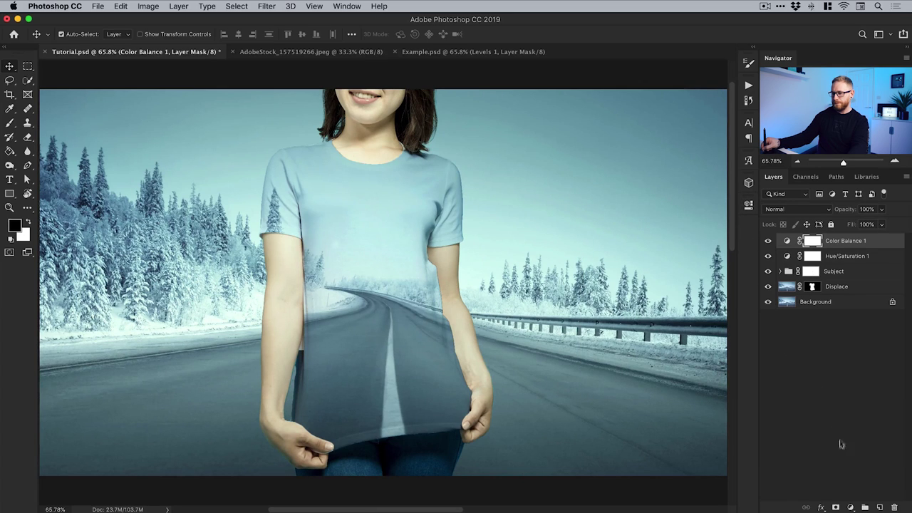
- Add a Levels adjustment layer on top with input levels of 15, 0.97 and 242
click(851, 507)
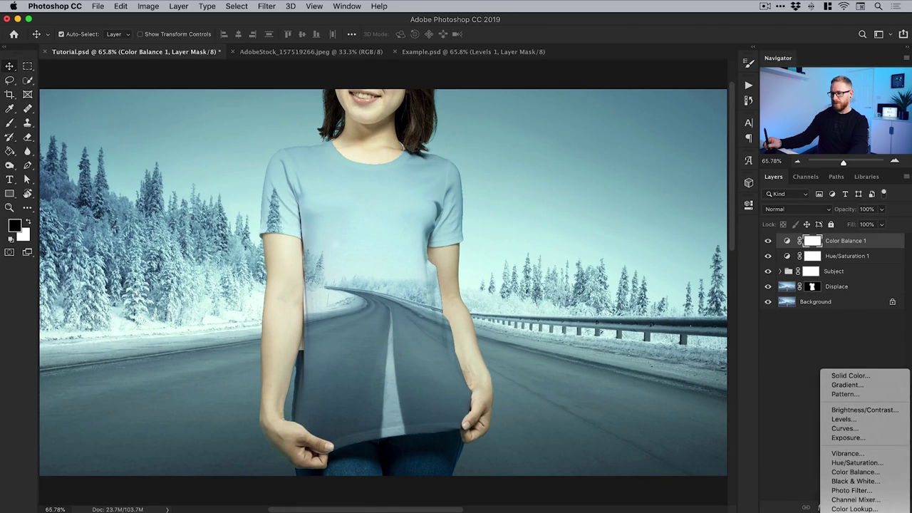
click(867, 419)
drag(606, 321, 612, 317)
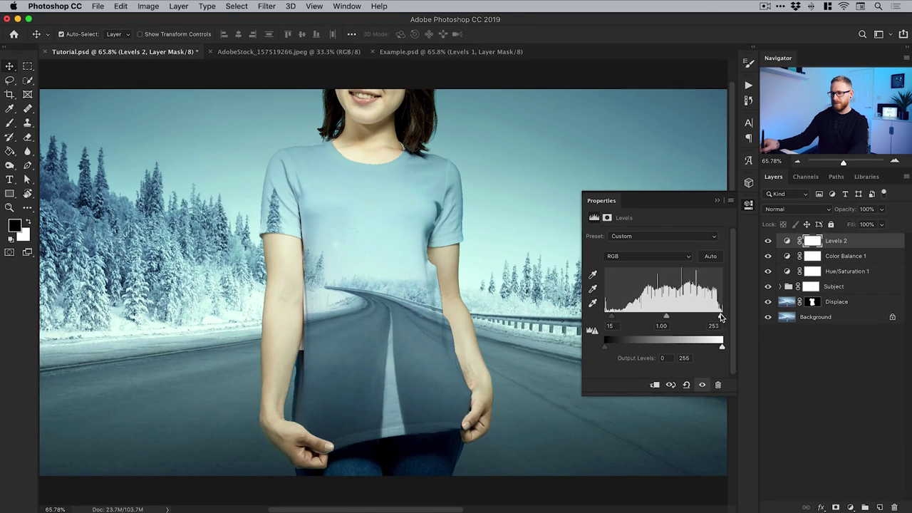
drag(721, 318, 666, 313)
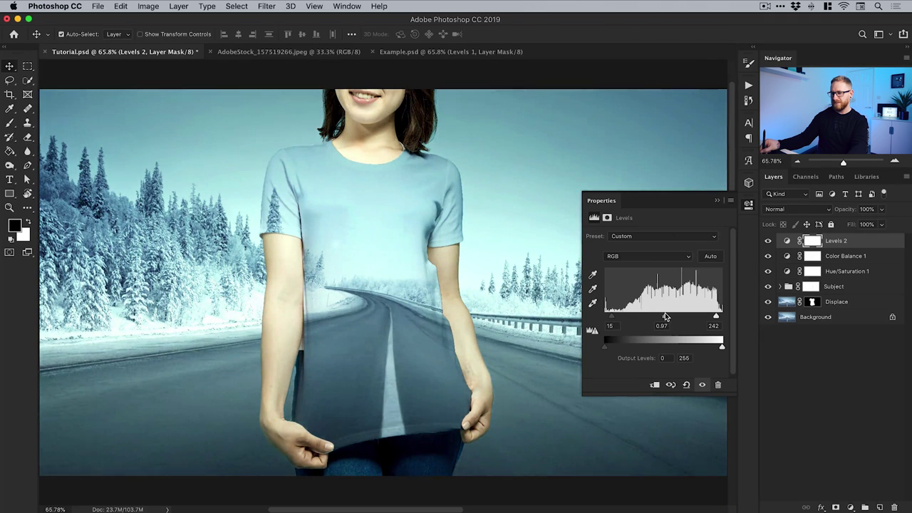
click(748, 206)
- Paint black with a size 9 brush on the Subject group's mask to clean the shirt edge beside the woman's forearm and wrist
key(z)
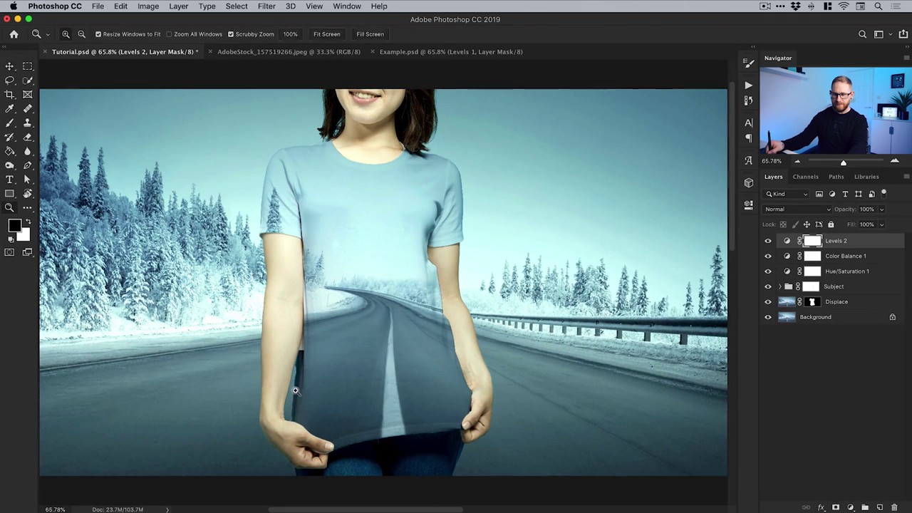
click(297, 390)
click(297, 394)
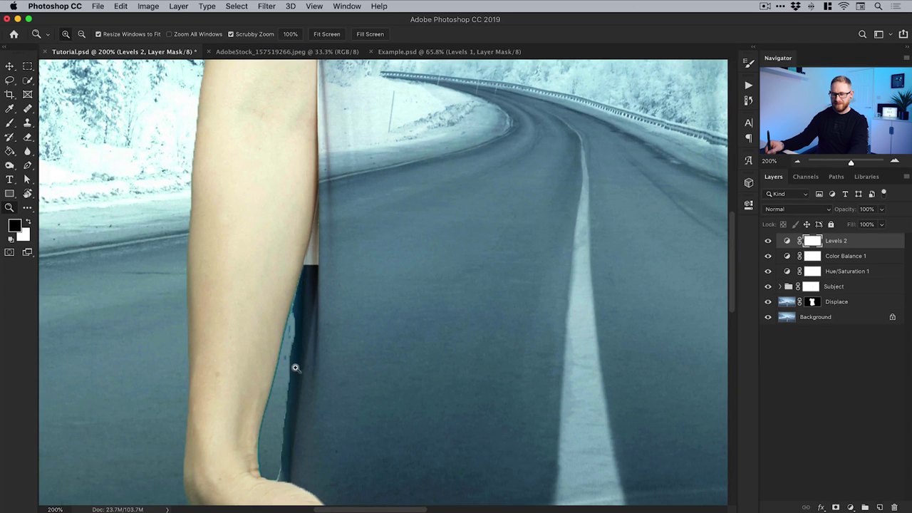
key(v)
scroll(292, 399, down, 3)
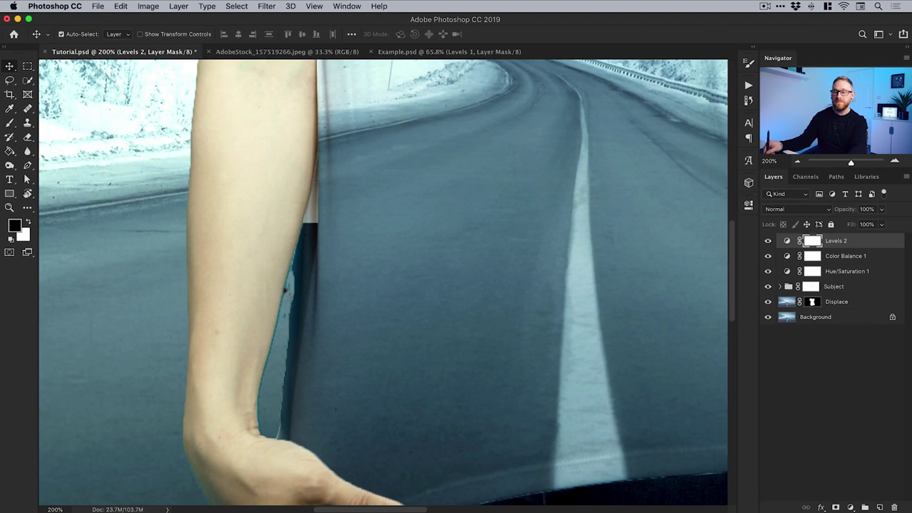
scroll(387, 358, right, 3)
scroll(387, 359, down, 2)
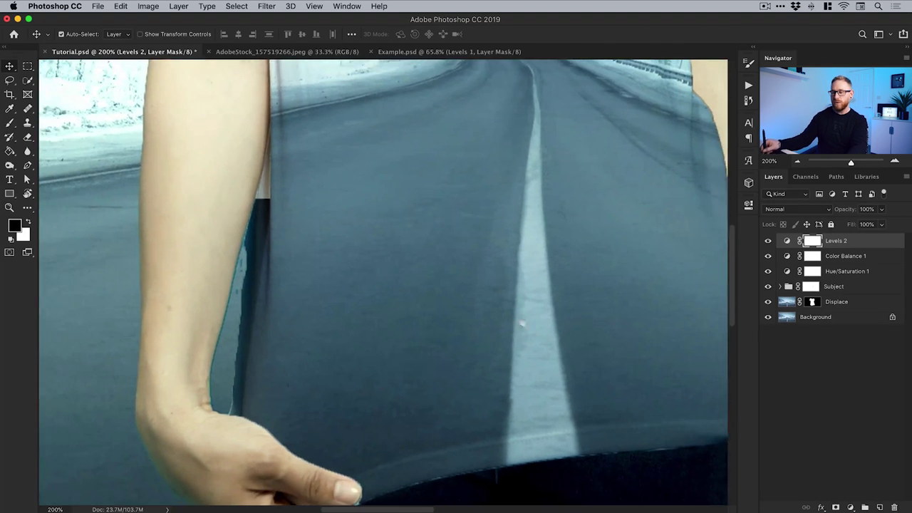
click(810, 286)
key(z)
click(243, 338)
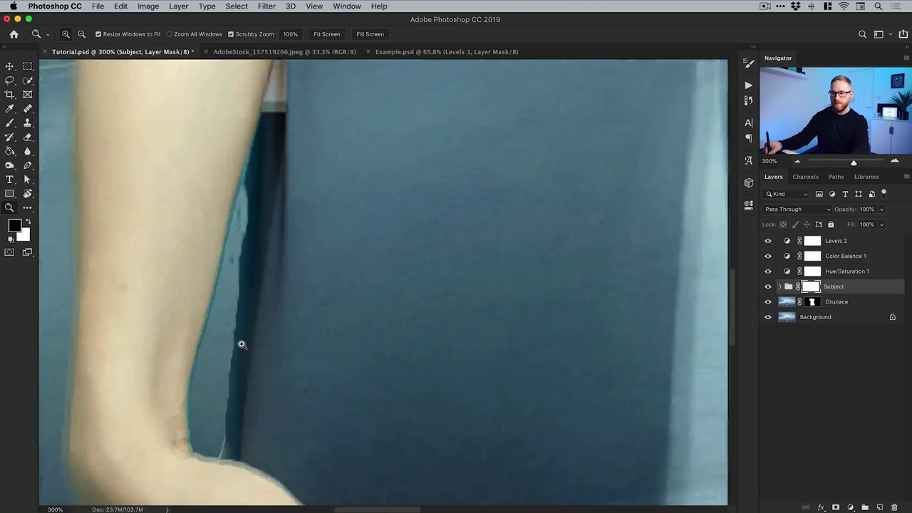
click(241, 342)
key(b)
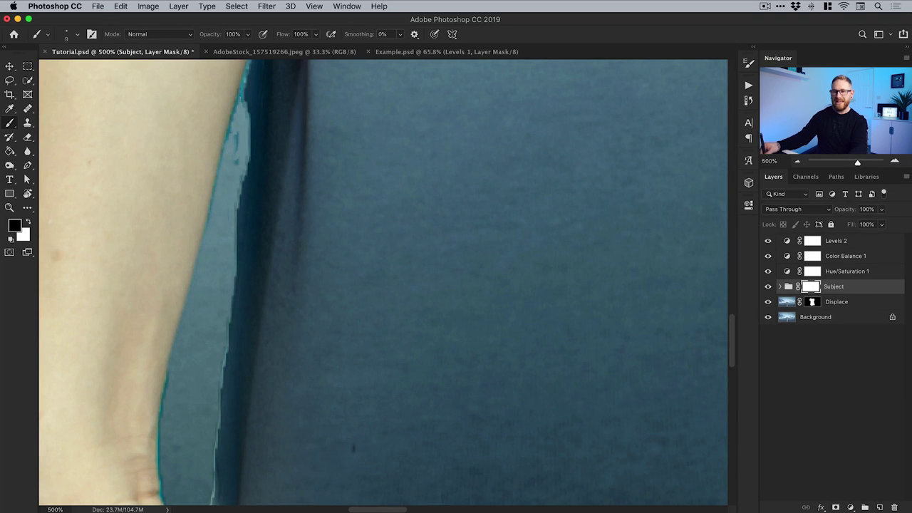
drag(242, 175, 233, 305)
drag(222, 383, 232, 298)
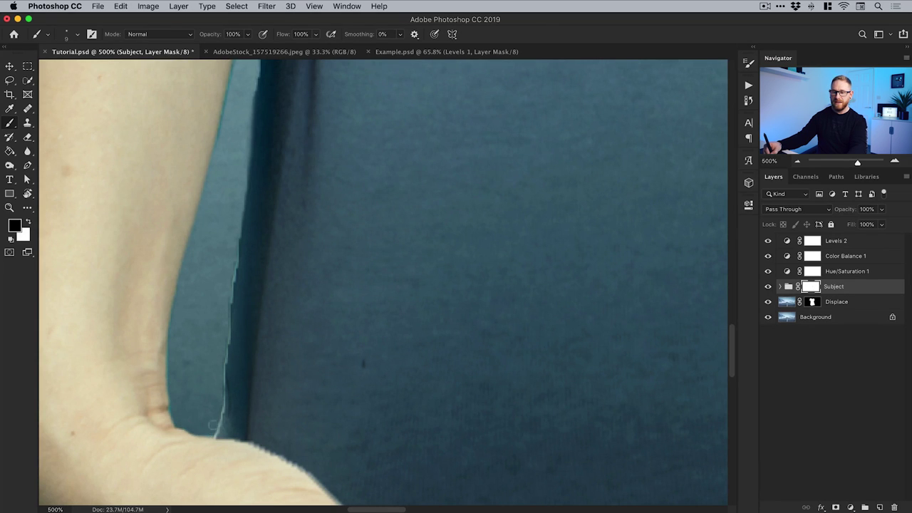
drag(230, 305, 240, 243)
key(super+minus)
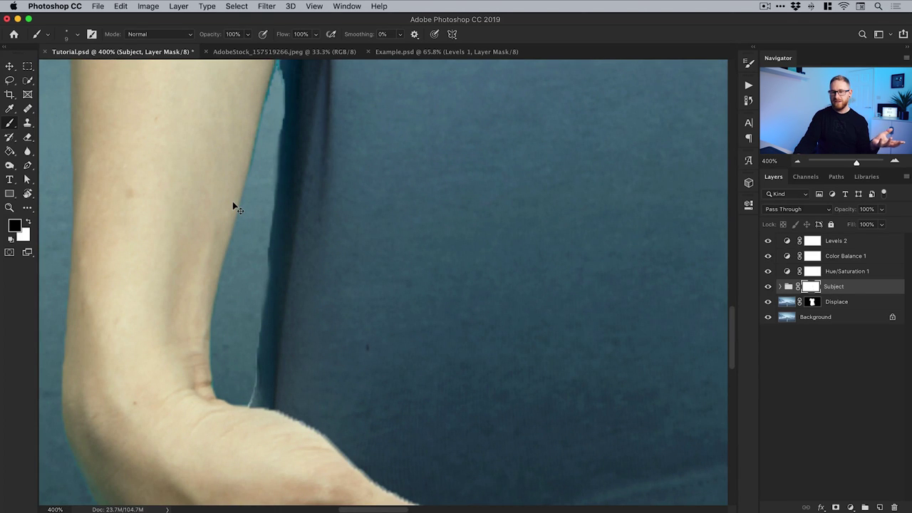
key(super+0)
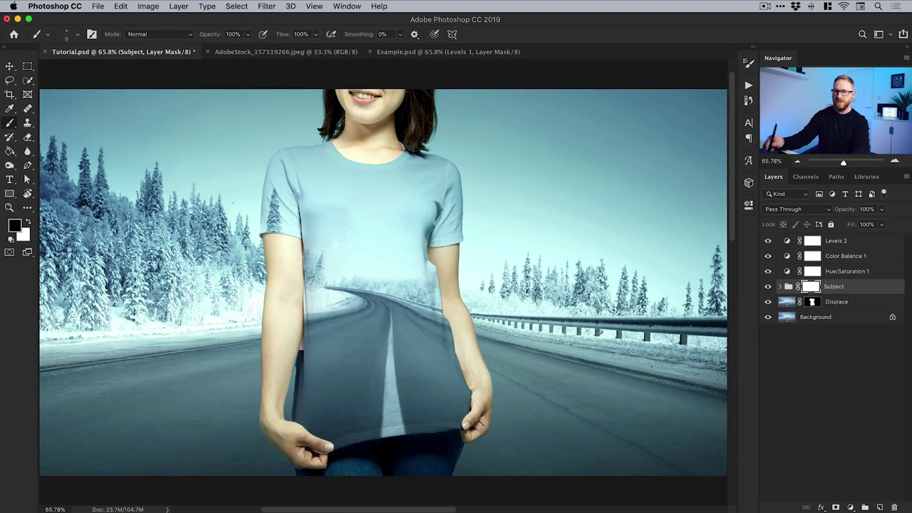
- Switch to the Example.psd document and examine the finished shirt, arms and hem up close for comparison
click(473, 53)
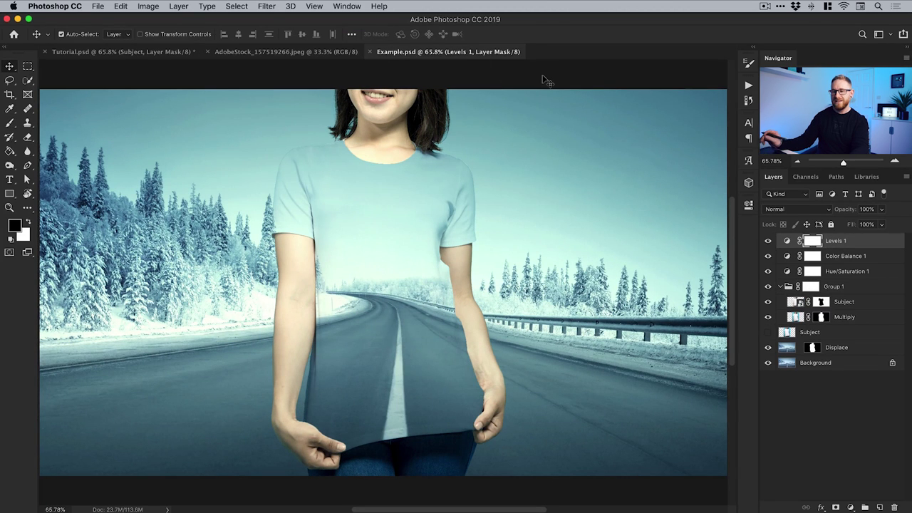
key(z)
click(342, 348)
click(340, 352)
key(v)
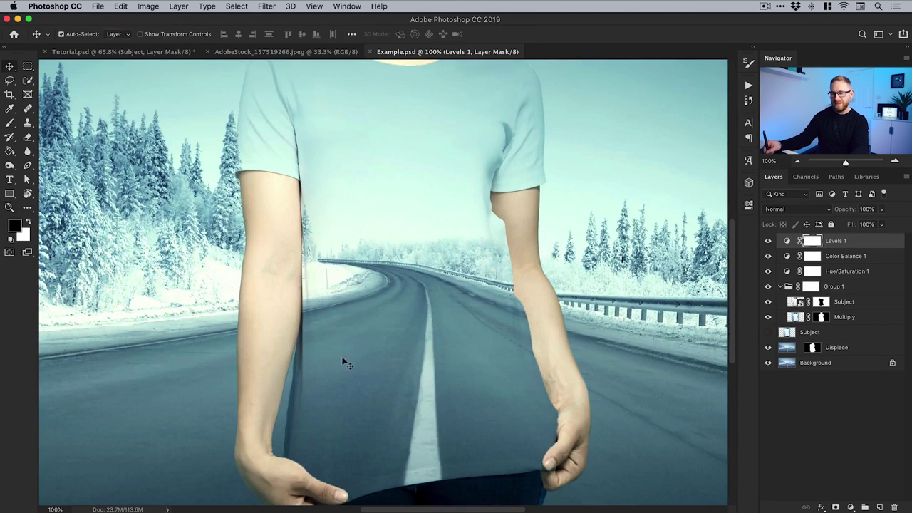
drag(373, 365, 393, 328)
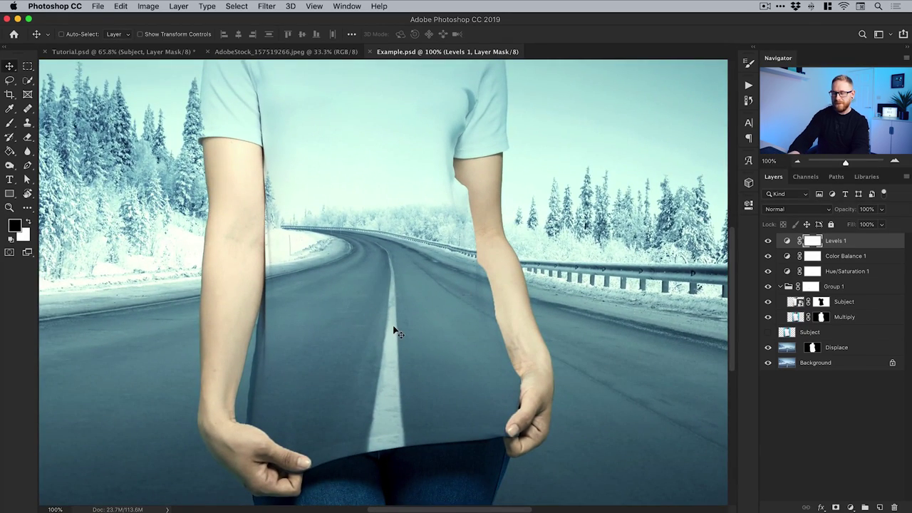
key(super+0)
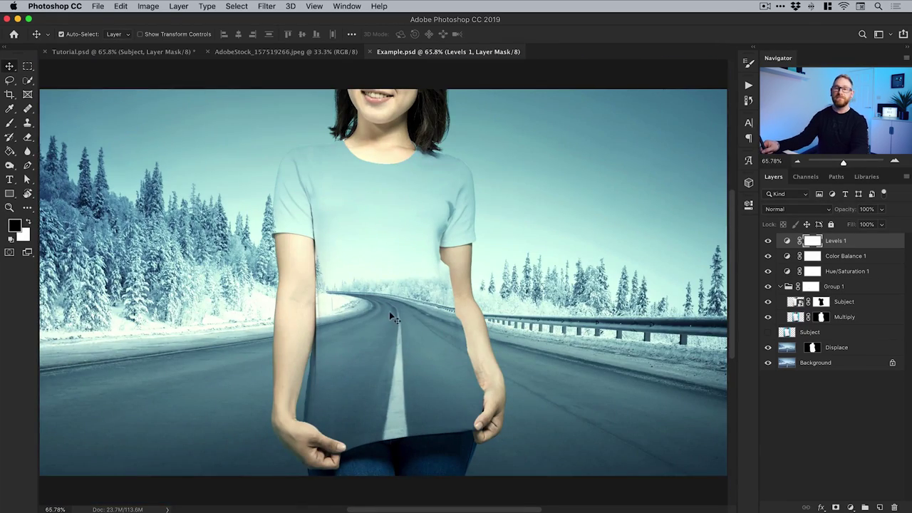